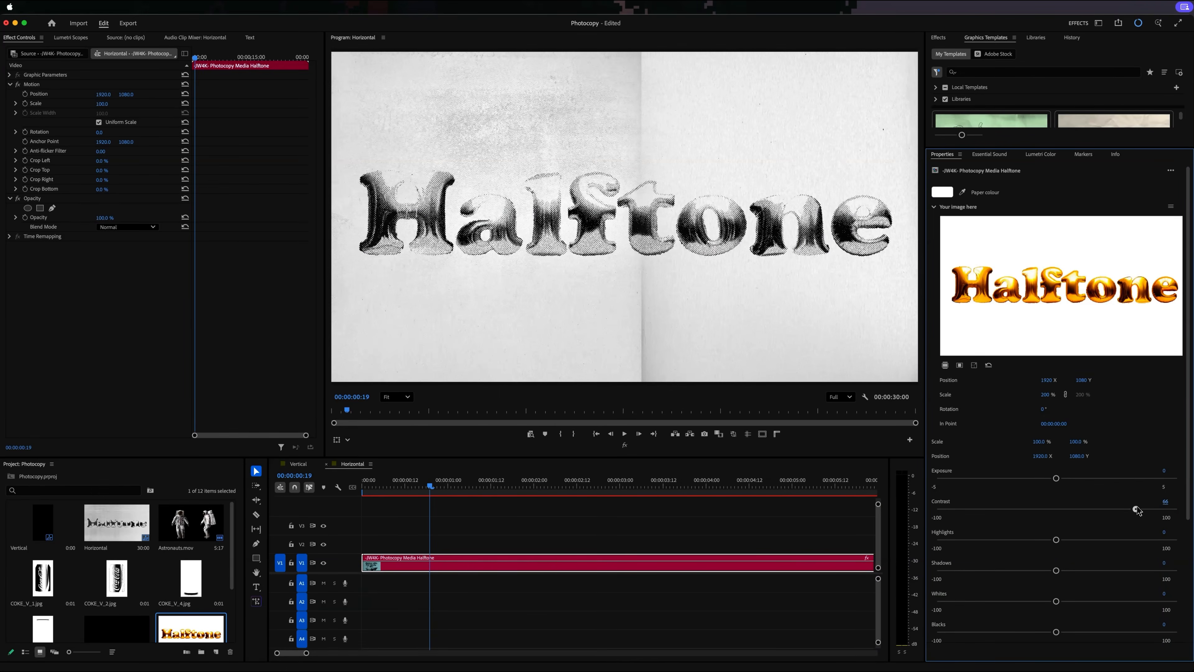
- Set the halftone graphic's Exposure to -1 and Halftone Dot Size to 74
{"action": "left_click_drag", "start_coordinate": [1042, 480], "coordinate": [1024, 479]}
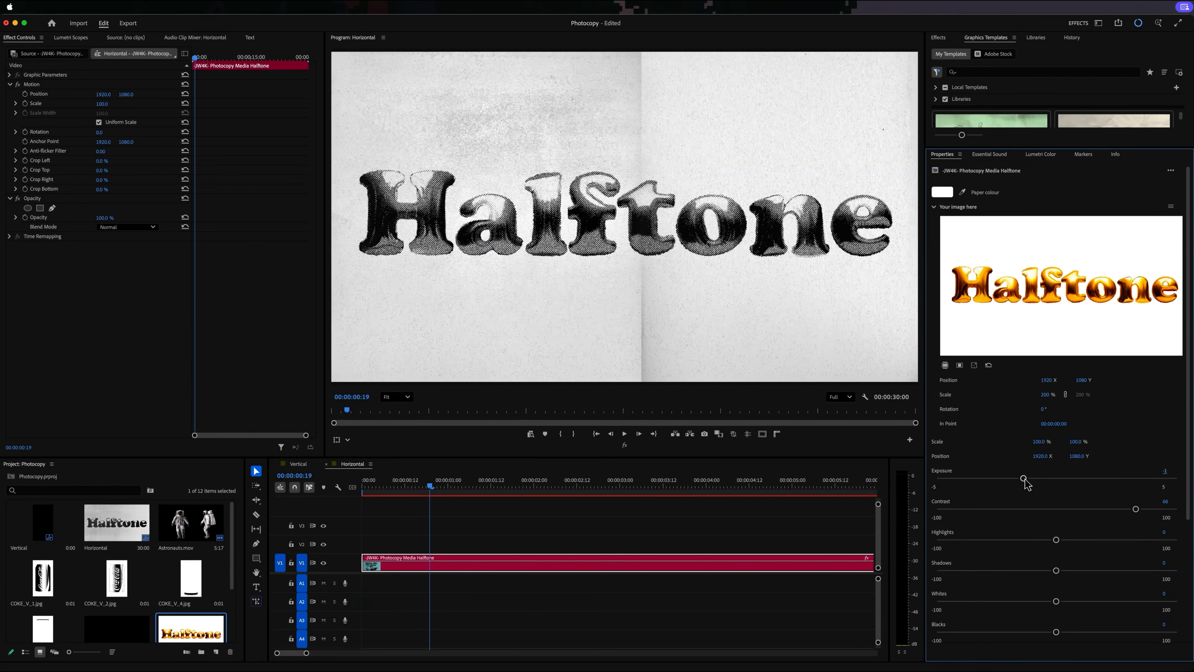
{"action": "scroll", "coordinate": [1111, 594], "scroll_direction": "down", "scroll_amount": 5}
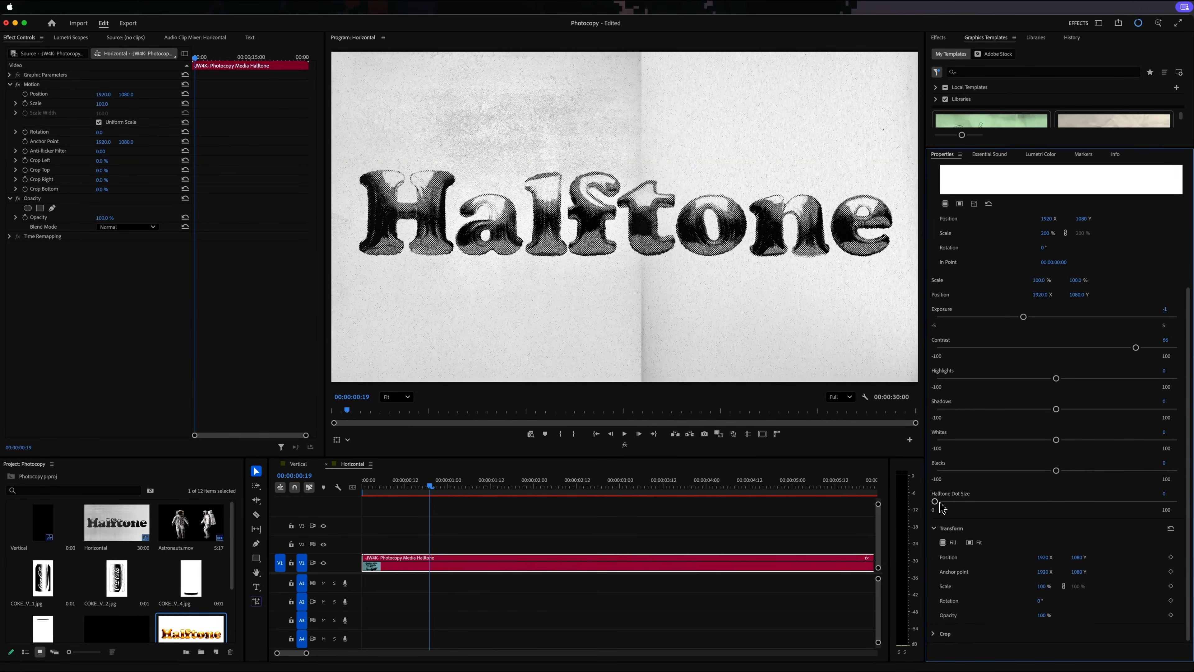
{"action": "left_click_drag", "start_coordinate": [970, 502], "coordinate": [1117, 507]}
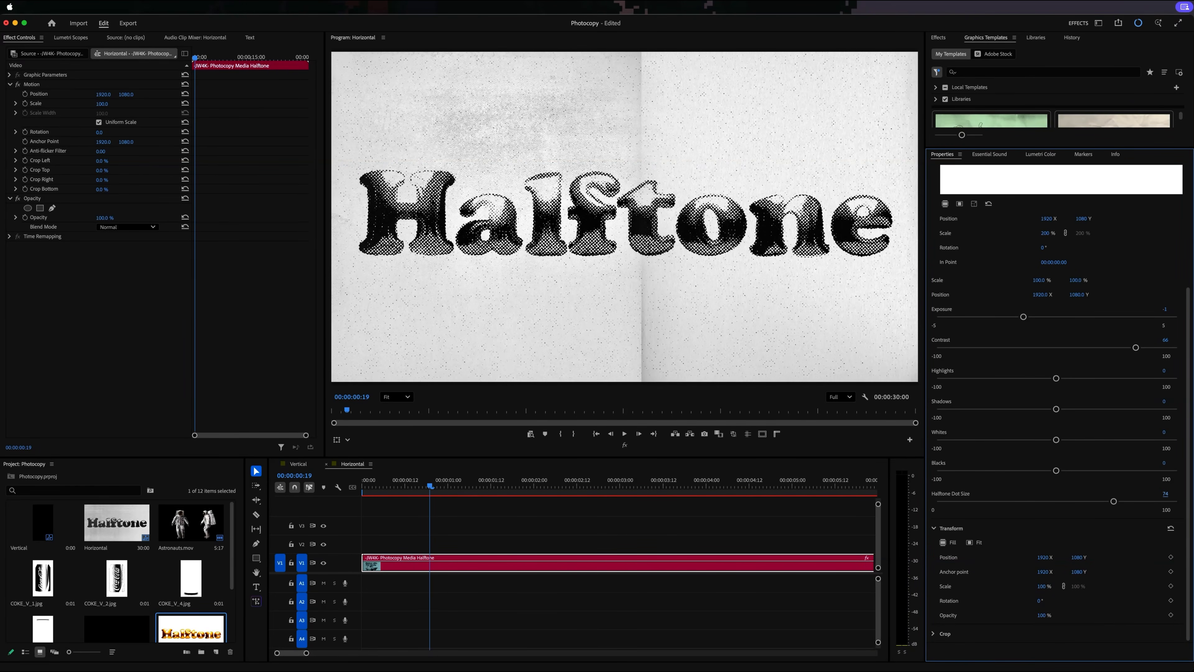
- Overwrite the clip on V1 of the Horizontal sequence with the -JW4K- Photocopy Text Simple template, starting at the beginning
{"action": "left_click_drag", "start_coordinate": [1072, 147], "coordinate": [1072, 491]}
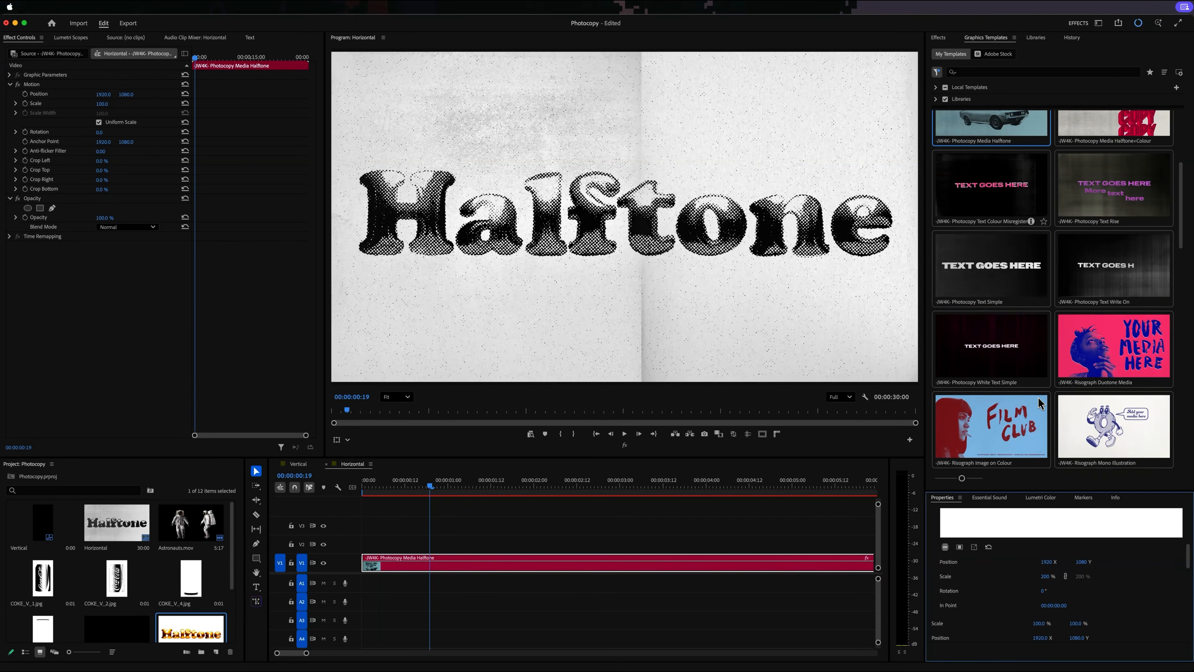
{"action": "scroll", "coordinate": [1040, 403], "scroll_direction": "down", "scroll_amount": 1}
{"action": "left_click_drag", "start_coordinate": [997, 249], "coordinate": [365, 564]}
{"action": "left_click_drag", "start_coordinate": [1018, 491], "coordinate": [1017, 137]}
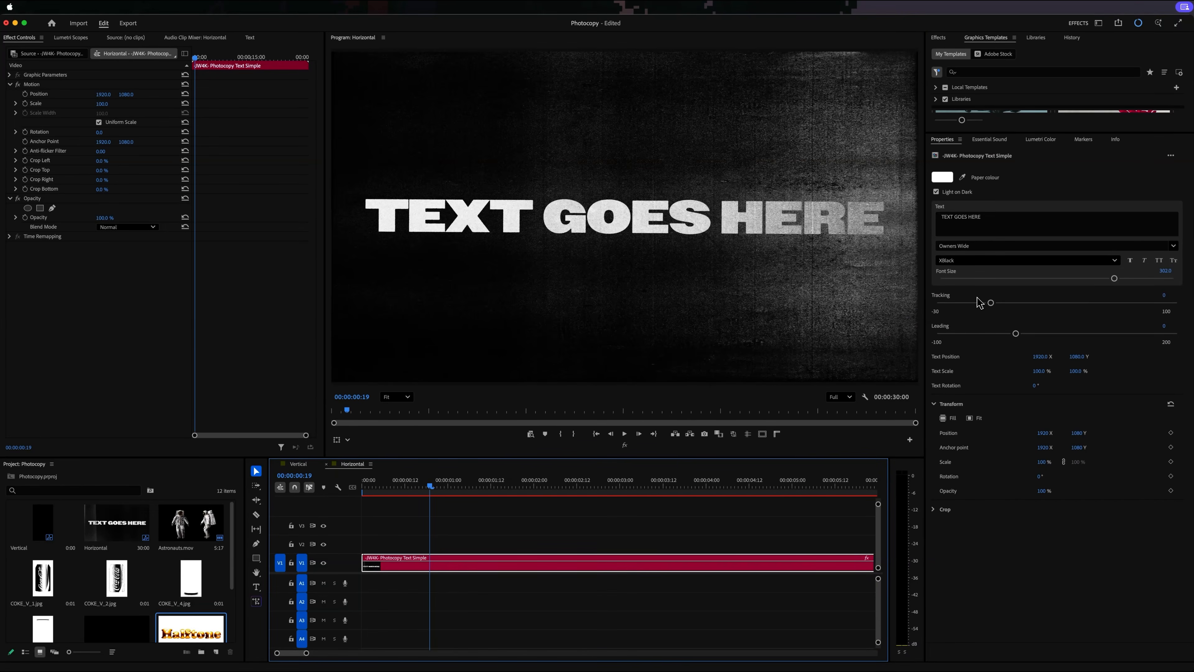
- Replace the template's placeholder text with "Hello" and "There" on two lines
{"action": "triple_click", "coordinate": [989, 230]}
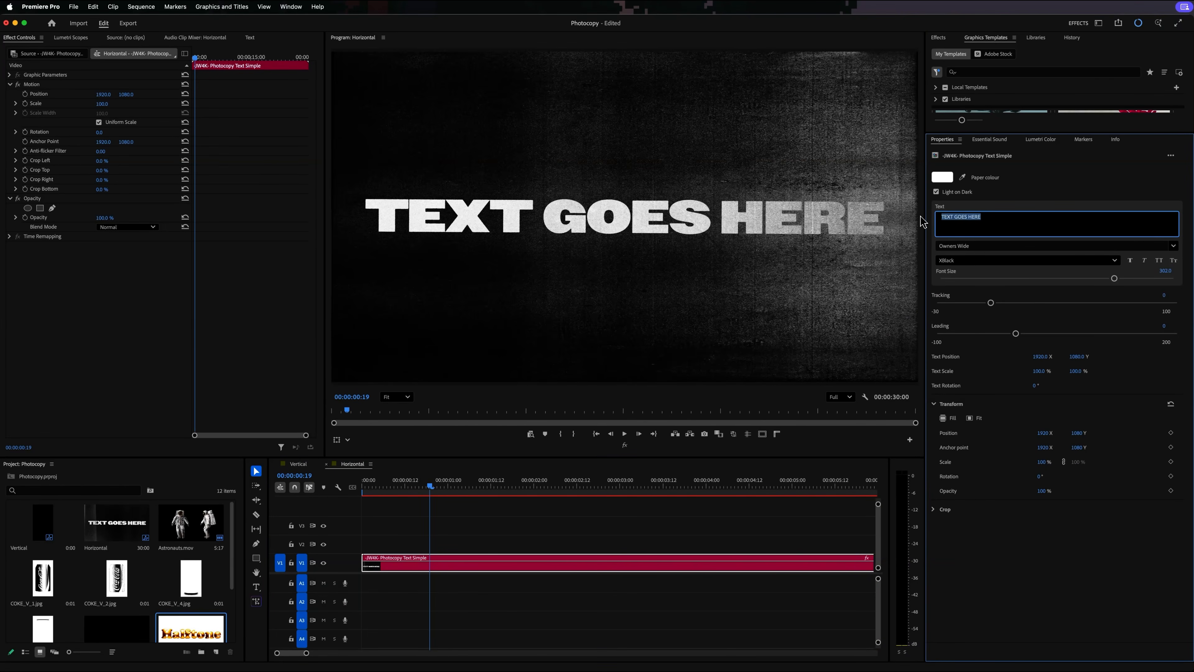
{"action": "type", "text": "Hello"}
{"action": "key", "text": "Return"}
{"action": "type", "text": "There"}
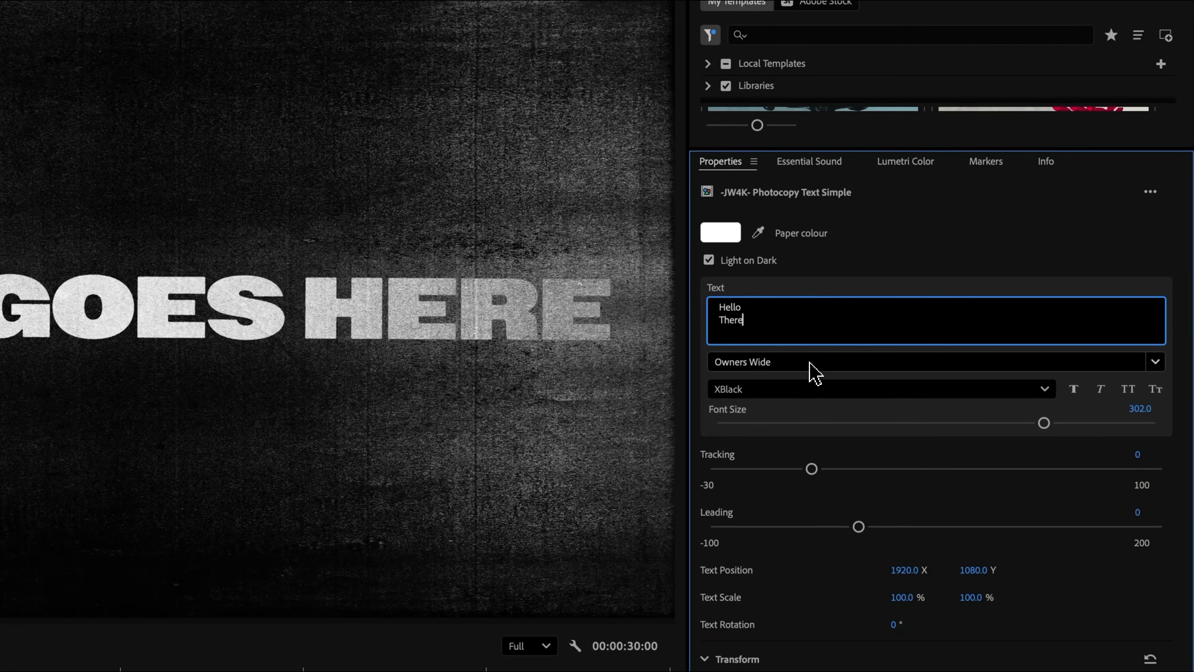
- Style the text with the JW Woodblock 1 font, tracking 28, leading -10, text scale 190% and text rotation 22°
{"action": "left_click", "coordinate": [987, 248]}
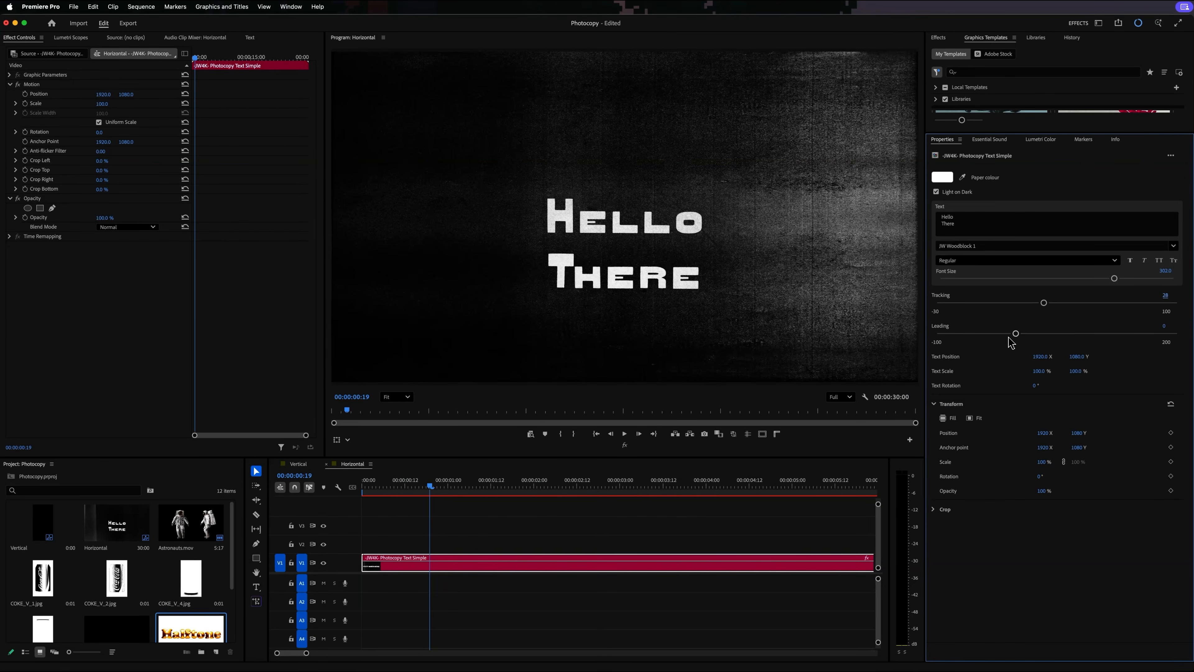
{"action": "left_click_drag", "start_coordinate": [1061, 335], "coordinate": [1009, 340]}
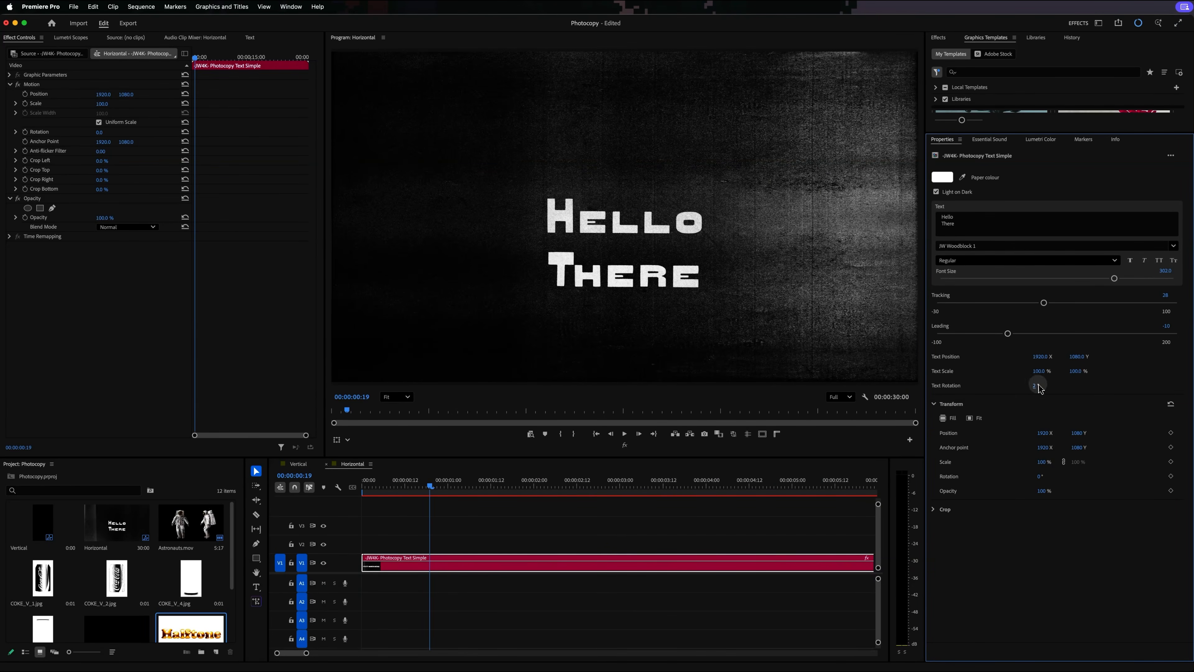
{"action": "left_click_drag", "start_coordinate": [1039, 389], "coordinate": [1114, 375]}
- Set the paper colour to light blue 47ADF8 and turn off Light on Dark
{"action": "left_click", "coordinate": [943, 177]}
{"action": "left_click", "coordinate": [562, 381]}
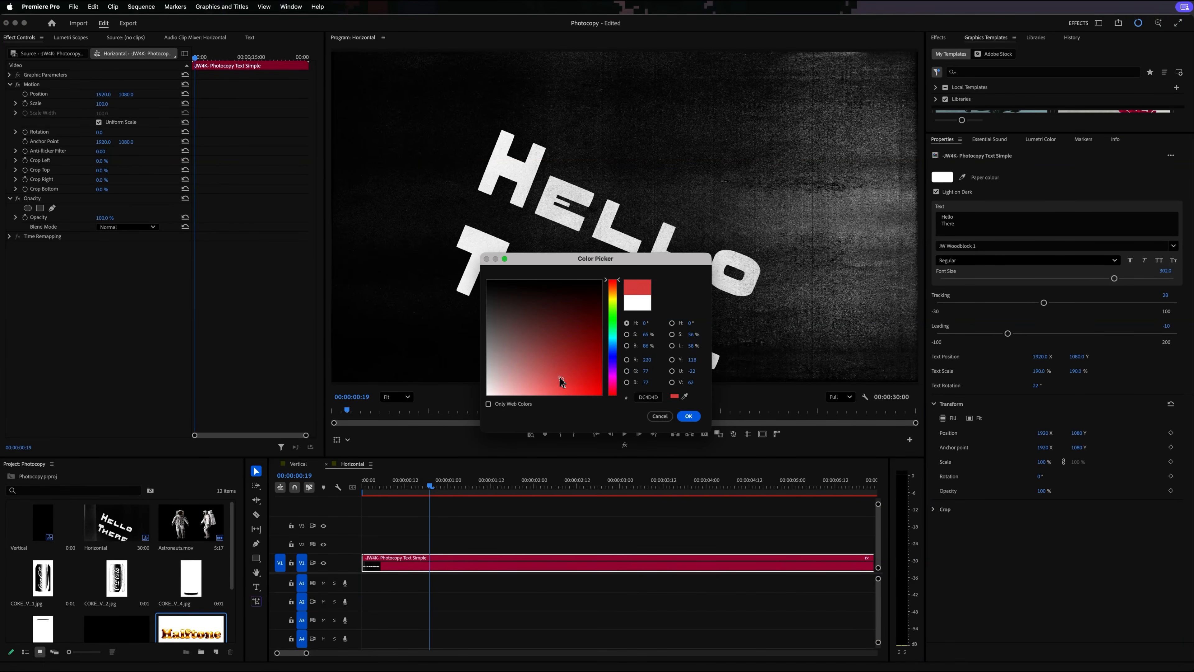
{"action": "left_click", "coordinate": [613, 349]}
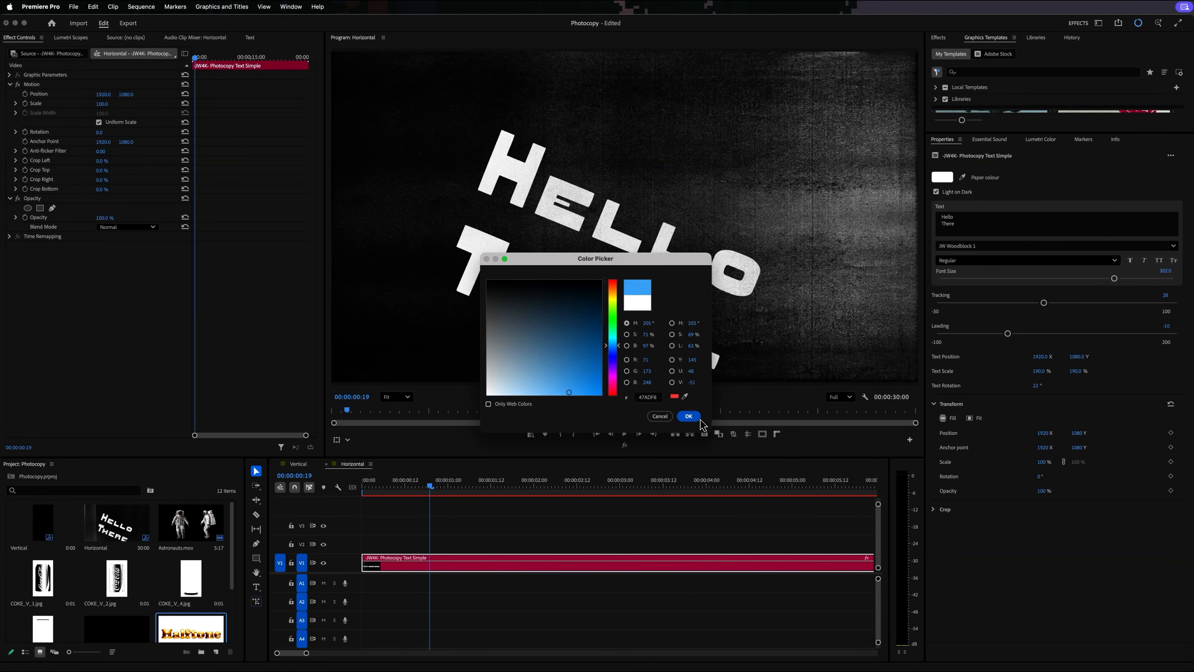
{"action": "left_click", "coordinate": [688, 416]}
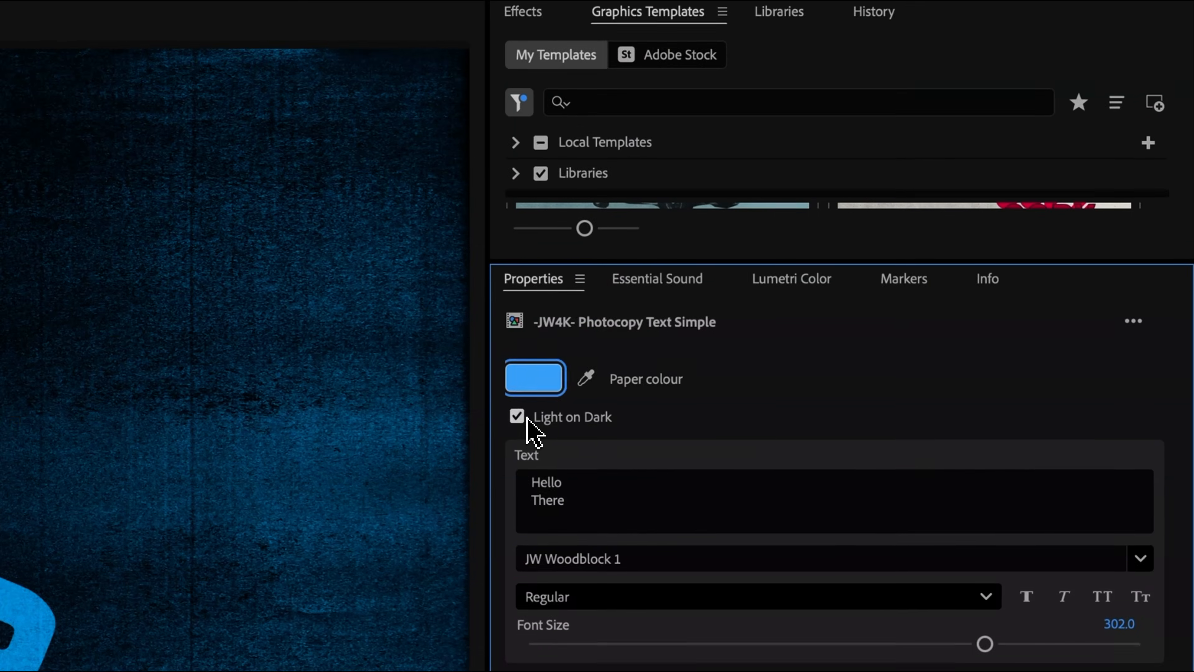
{"action": "left_click", "coordinate": [527, 418]}
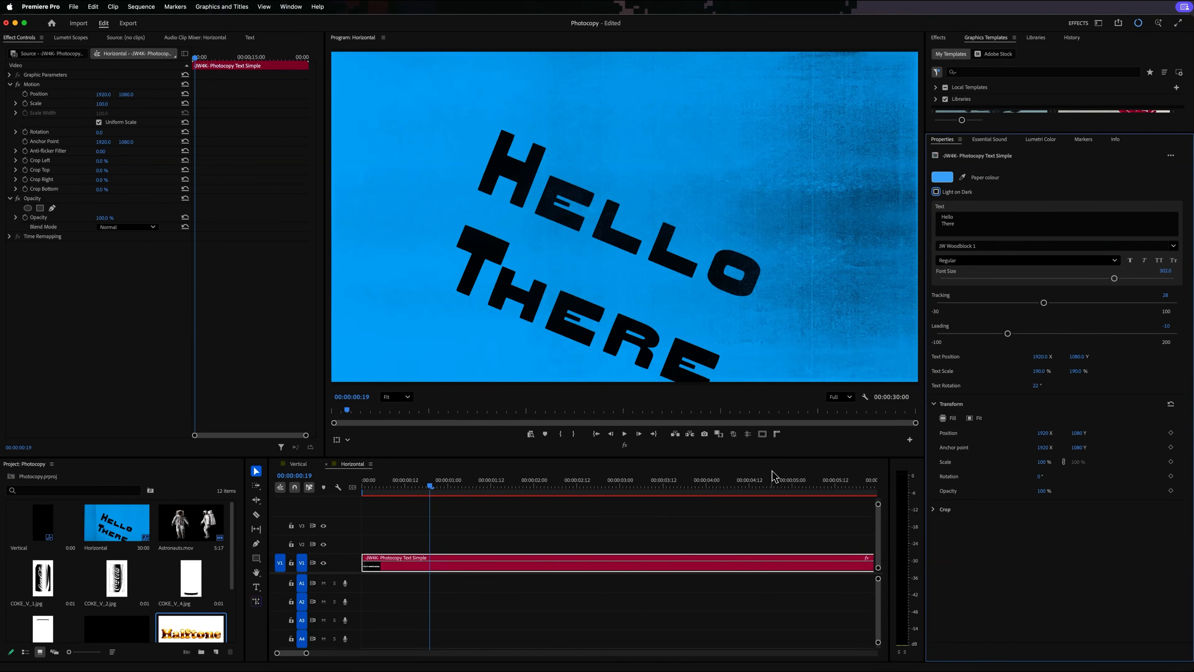
- In the Vertical sequence, add the -JW V- Risograph OverPrint 4 Image template at the start of V1
{"action": "left_click", "coordinate": [704, 540]}
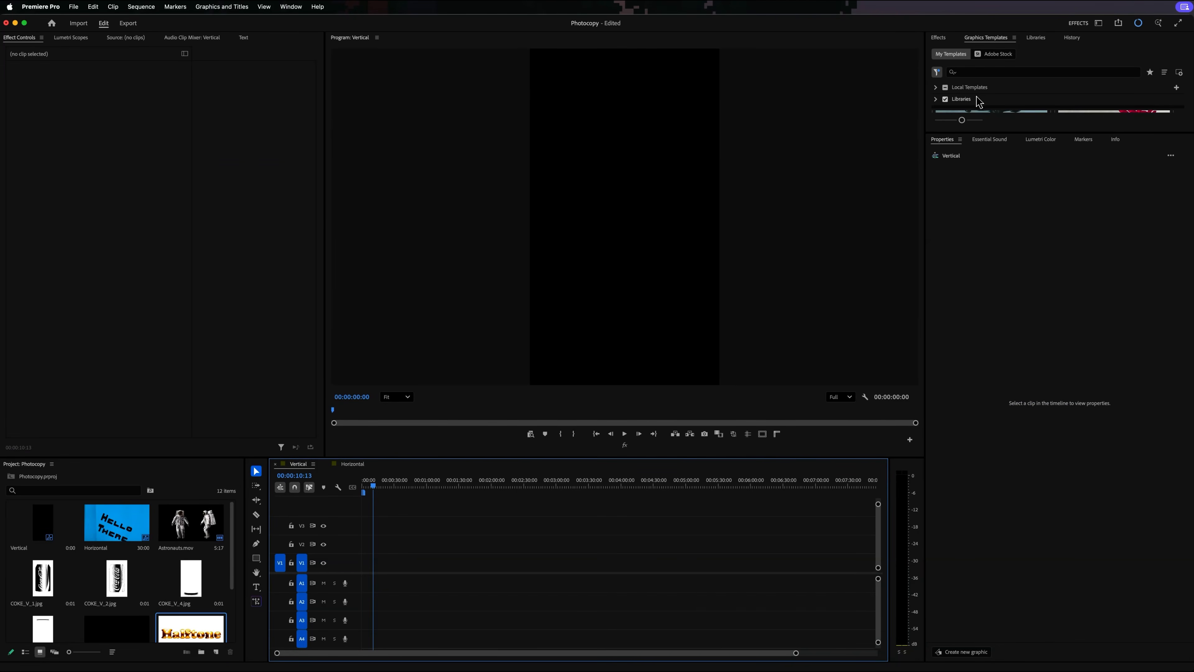
{"action": "left_click_drag", "start_coordinate": [986, 135], "coordinate": [987, 585]}
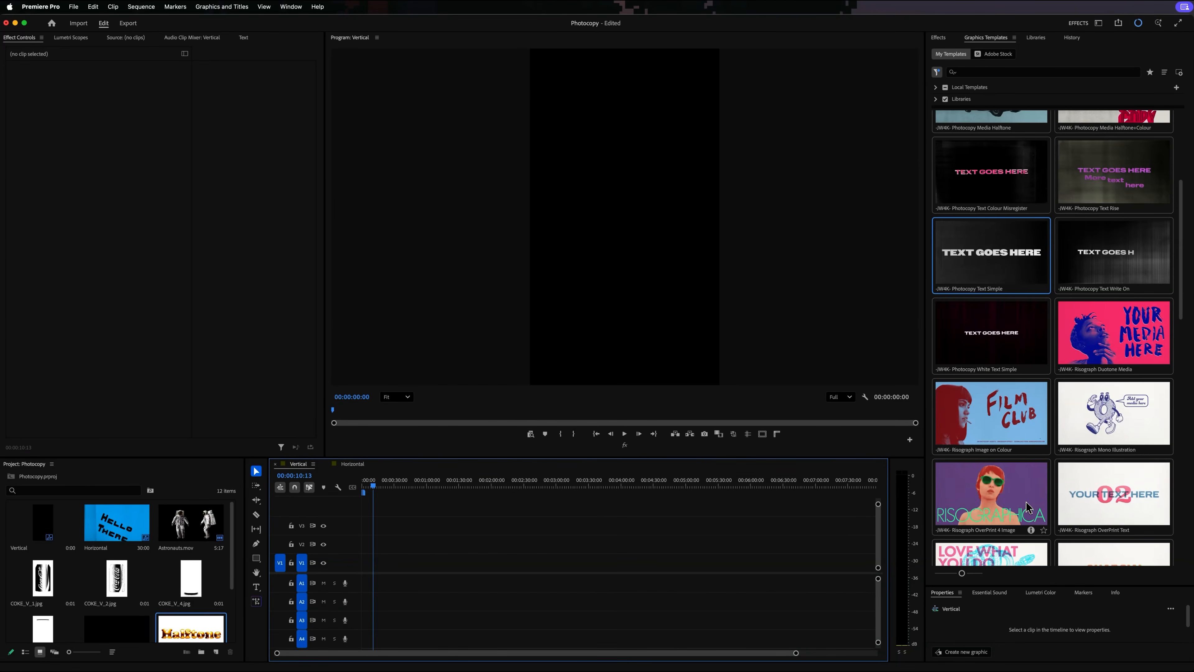
{"action": "scroll", "coordinate": [1007, 497], "scroll_direction": "down", "scroll_amount": 5}
{"action": "left_click_drag", "start_coordinate": [993, 500], "coordinate": [598, 500]}
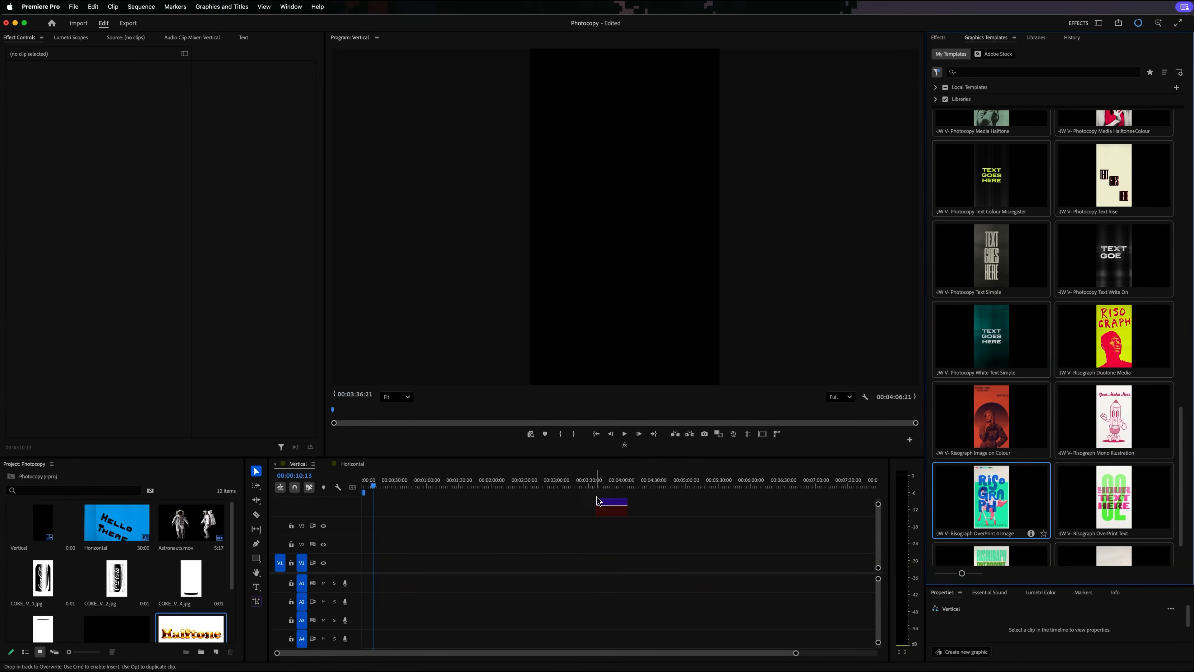
{"action": "left_click_drag", "start_coordinate": [369, 570], "coordinate": [369, 570]}
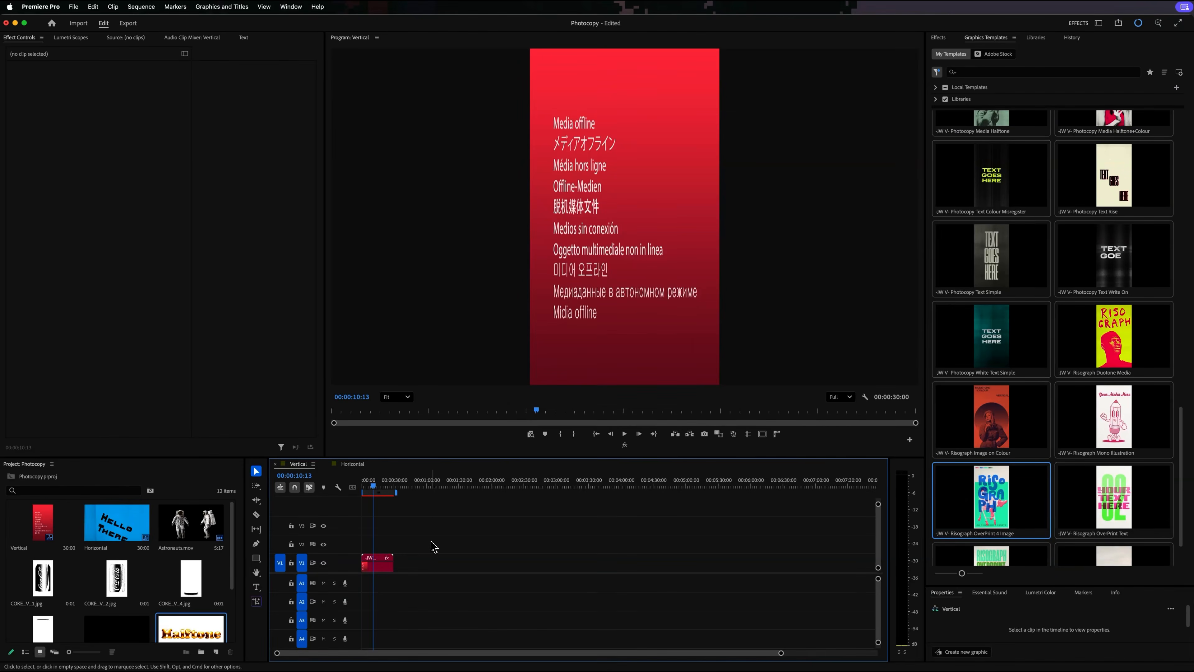
- Disable Media 4 and Media 3 in the Risograph OverPrint 4 Image clip
{"action": "left_click", "coordinate": [380, 569]}
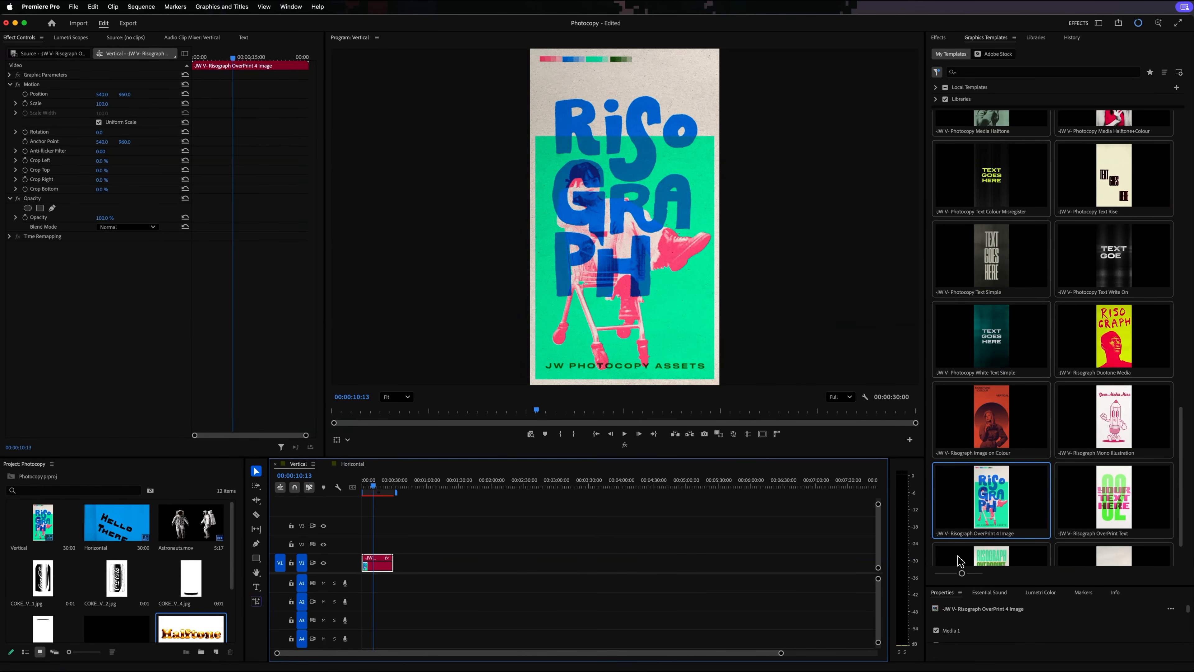
{"action": "left_click_drag", "start_coordinate": [1000, 586], "coordinate": [1000, 157]}
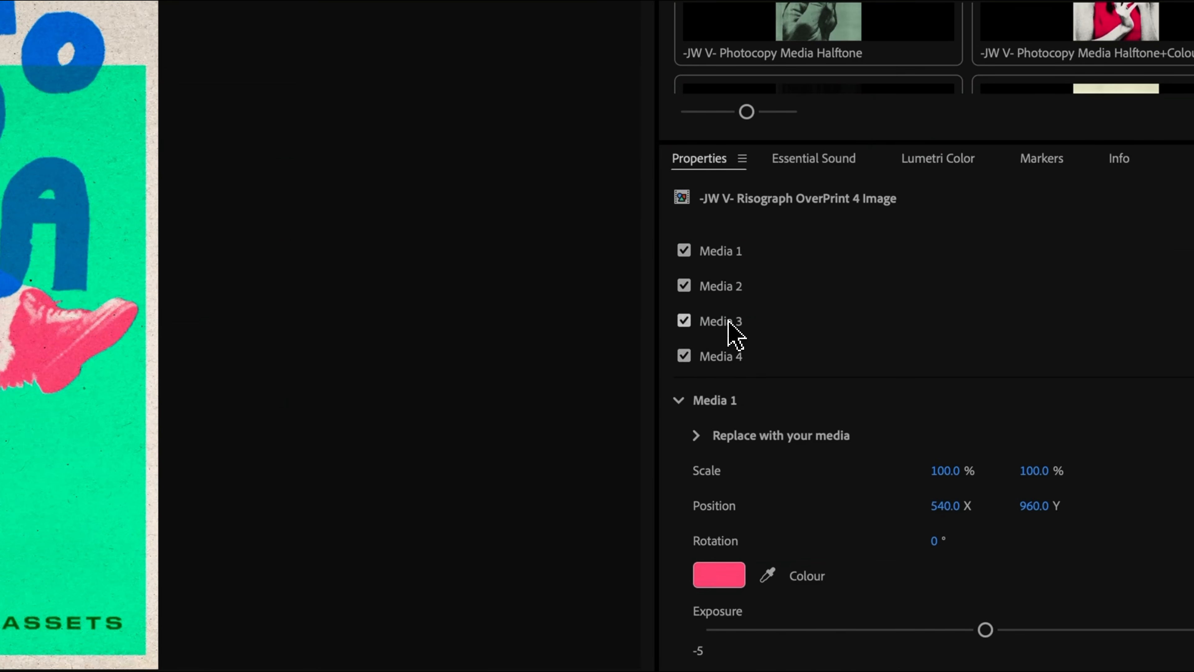
{"action": "left_click", "coordinate": [684, 356]}
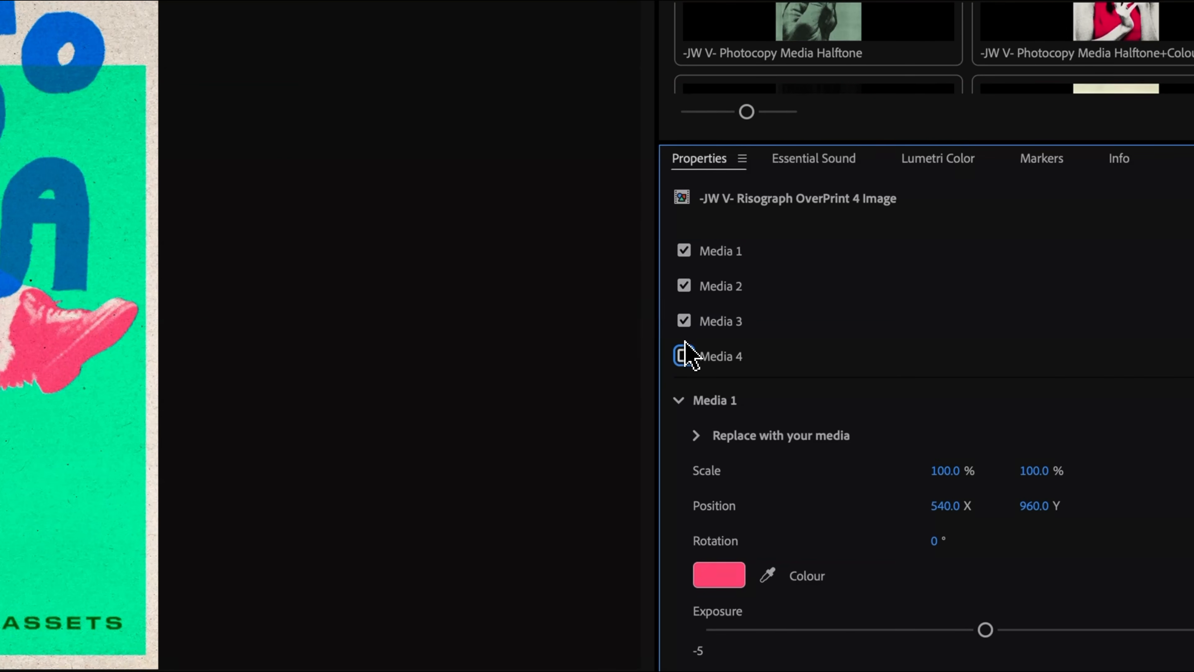
{"action": "left_click", "coordinate": [684, 321]}
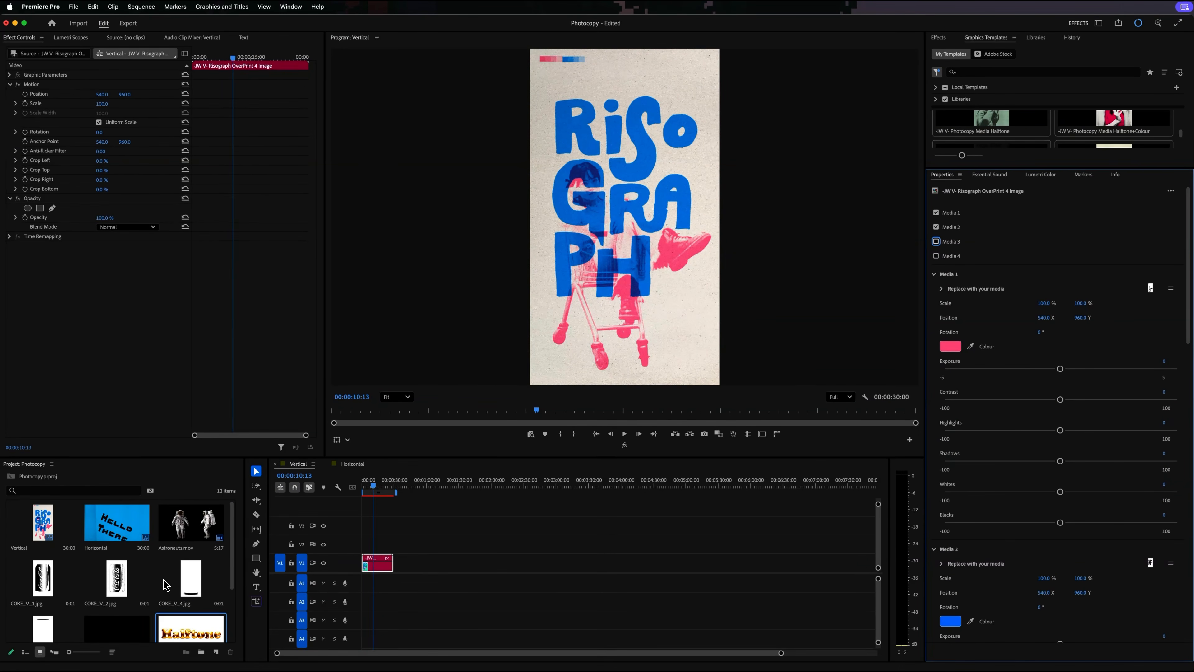
- Replace Media 1 with V_COL_B.jpg and set its colour to light blue 4AB1FF
{"action": "scroll", "coordinate": [165, 585], "scroll_direction": "down", "scroll_amount": 3}
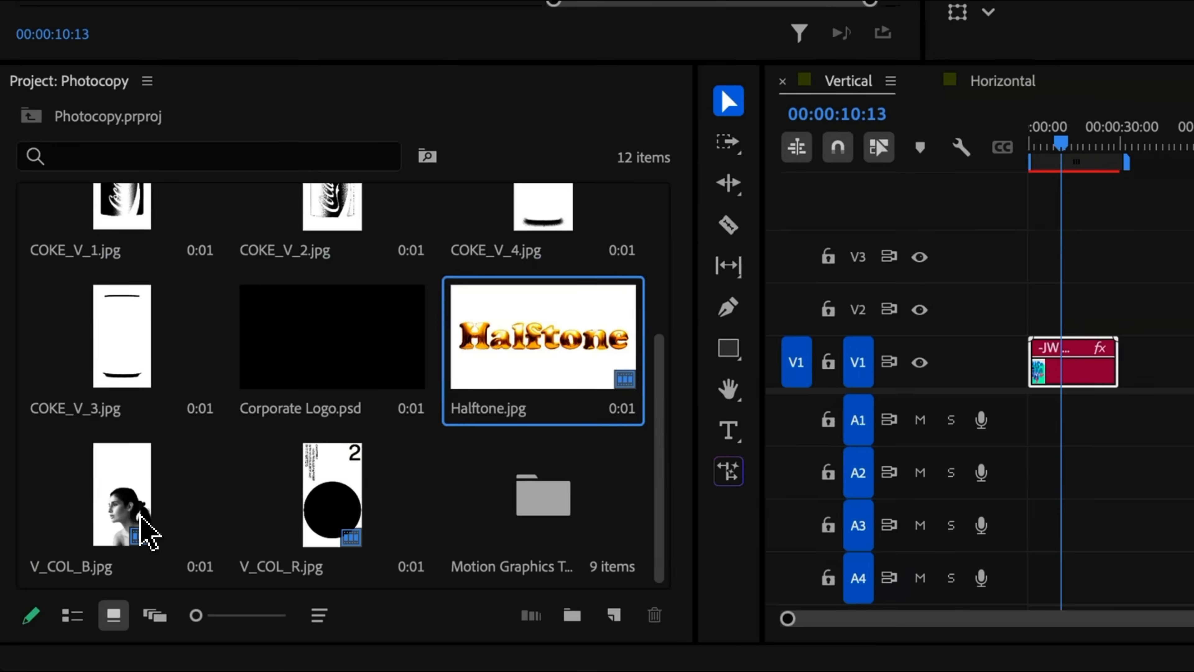
{"action": "left_click", "coordinate": [47, 617]}
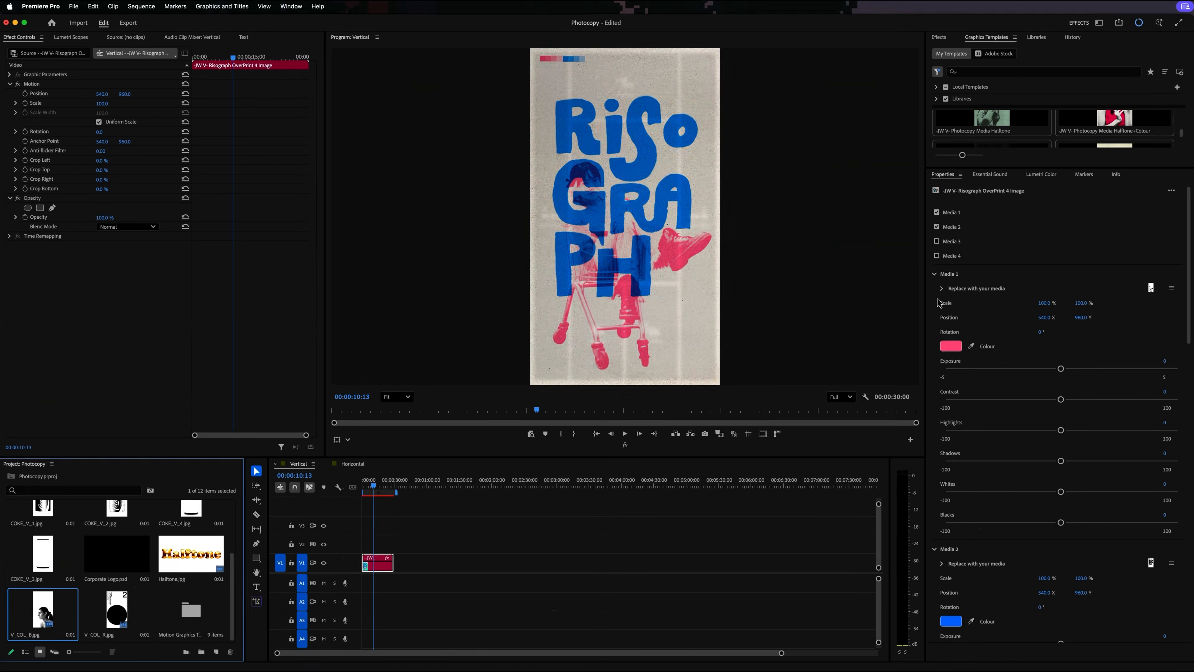
{"action": "left_click", "coordinate": [980, 294]}
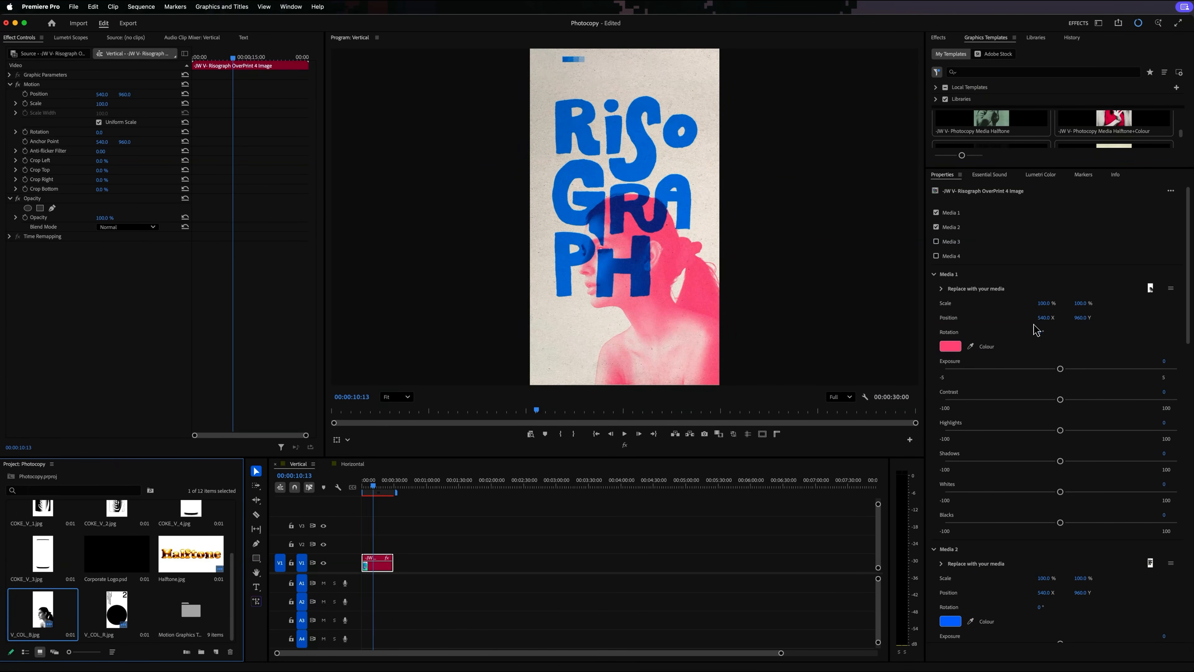
{"action": "left_click", "coordinate": [950, 346]}
{"action": "left_click_drag", "start_coordinate": [615, 361], "coordinate": [617, 346]}
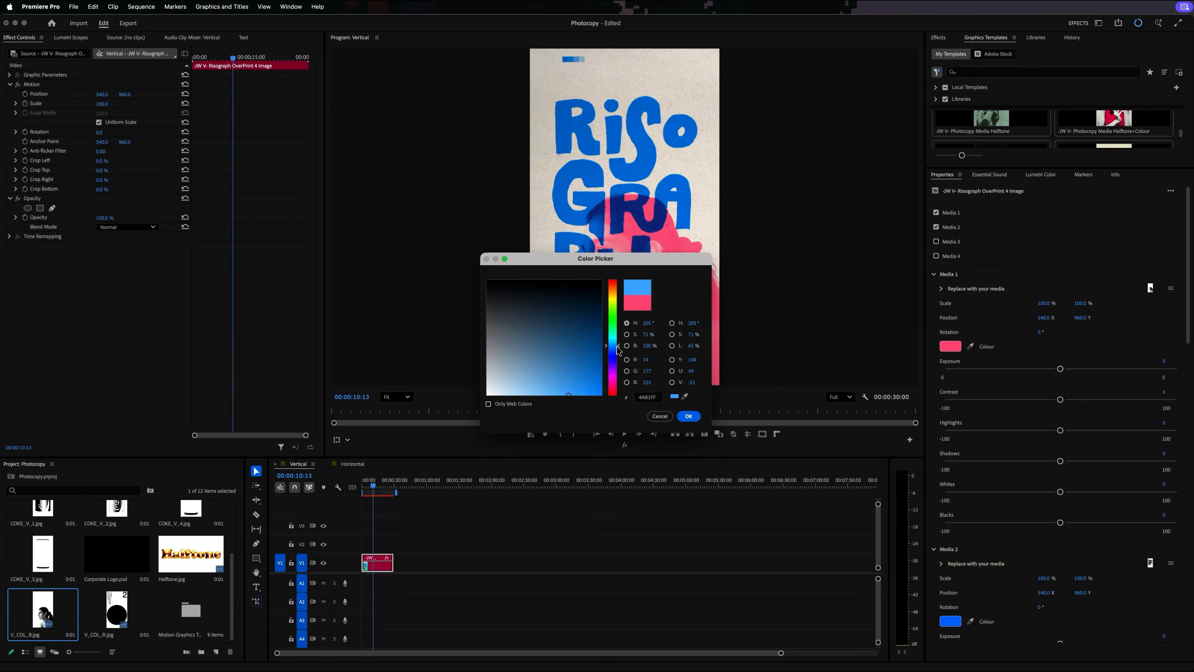
{"action": "left_click", "coordinate": [689, 416]}
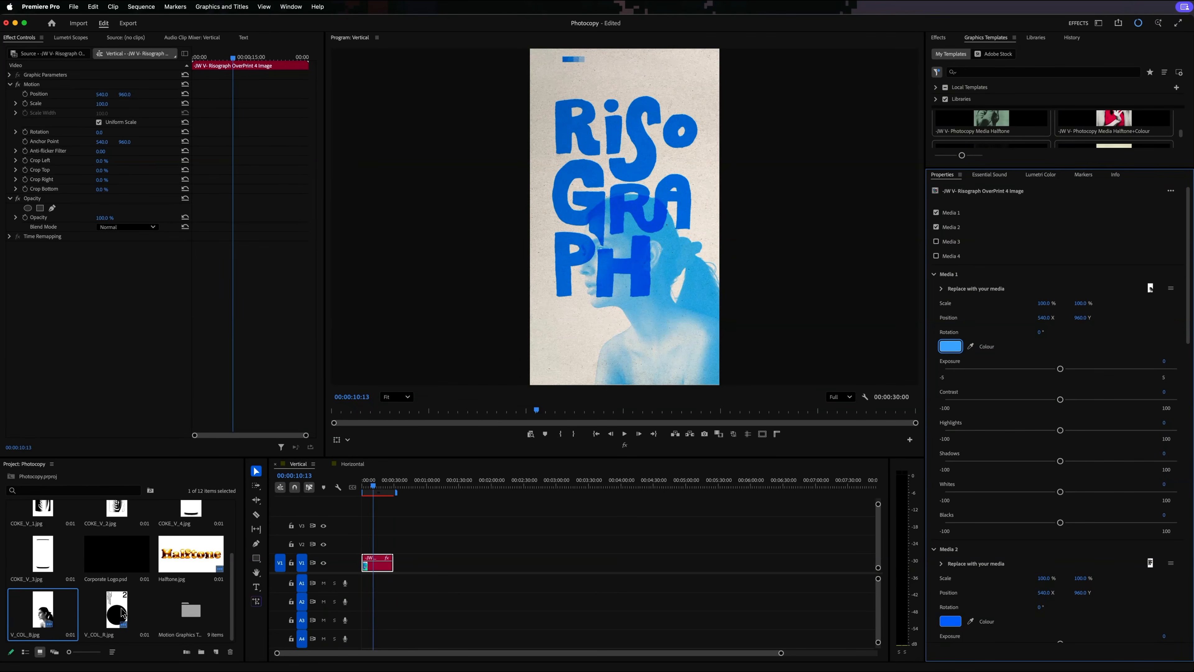
- Replace Media 2 with V_COL_R.jpg and set its colour to orange-red FF4900
{"action": "left_click_drag", "start_coordinate": [121, 609], "coordinate": [986, 565]}
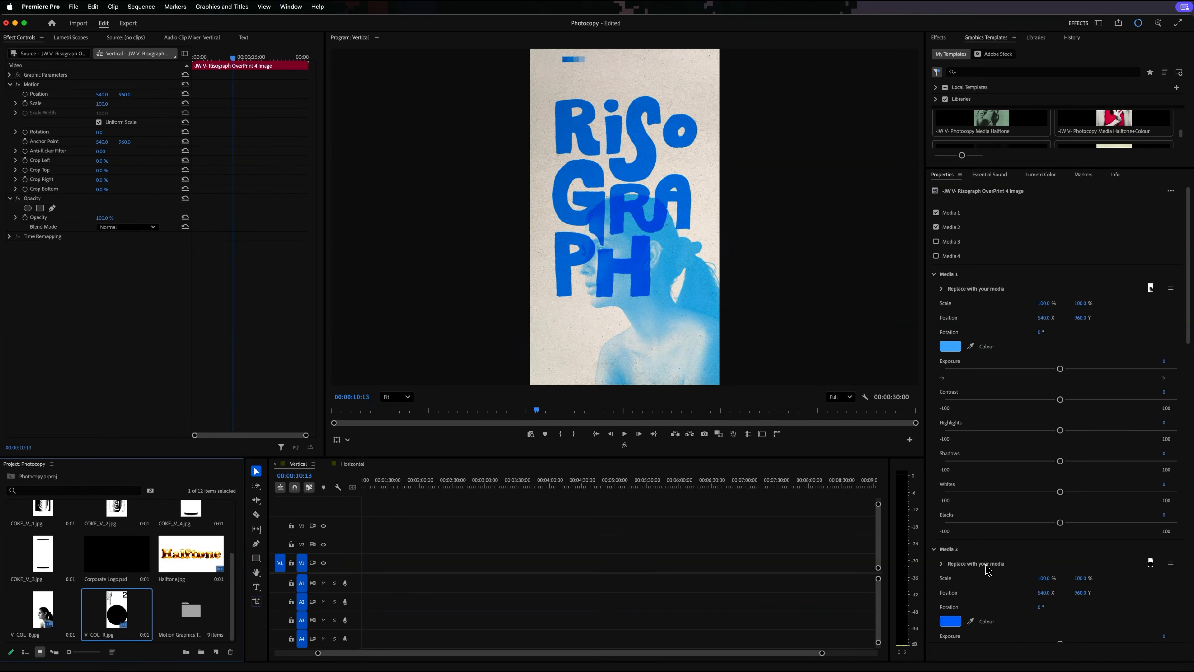
{"action": "left_click", "coordinate": [951, 621]}
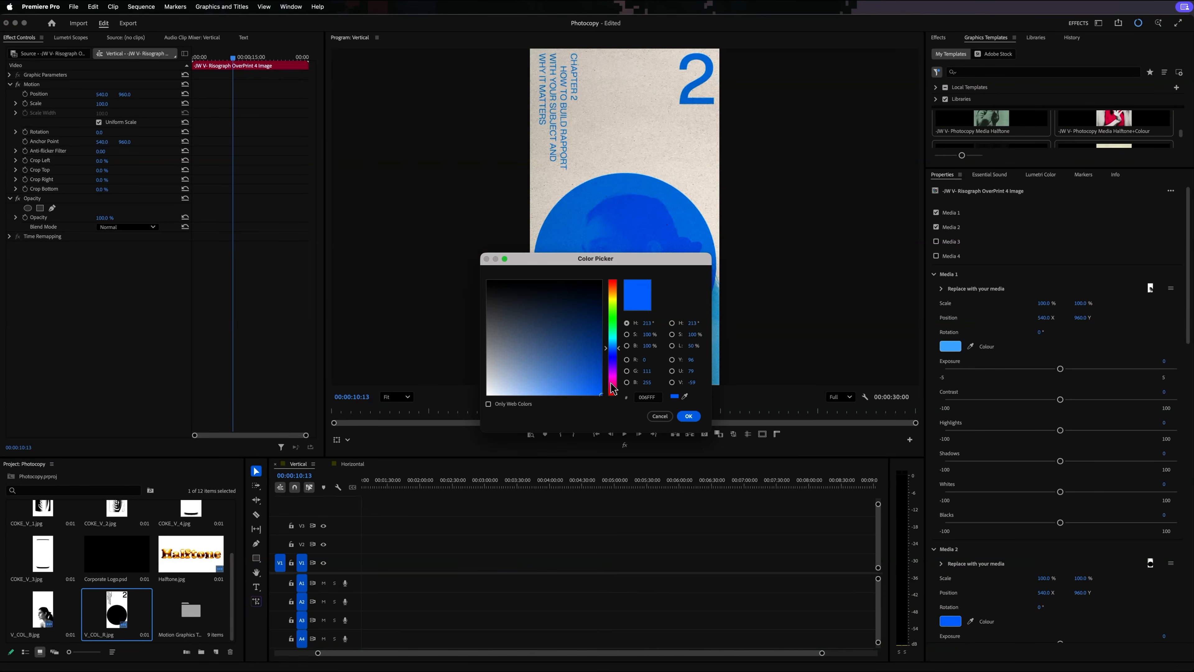
{"action": "left_click_drag", "start_coordinate": [613, 388], "coordinate": [620, 292]}
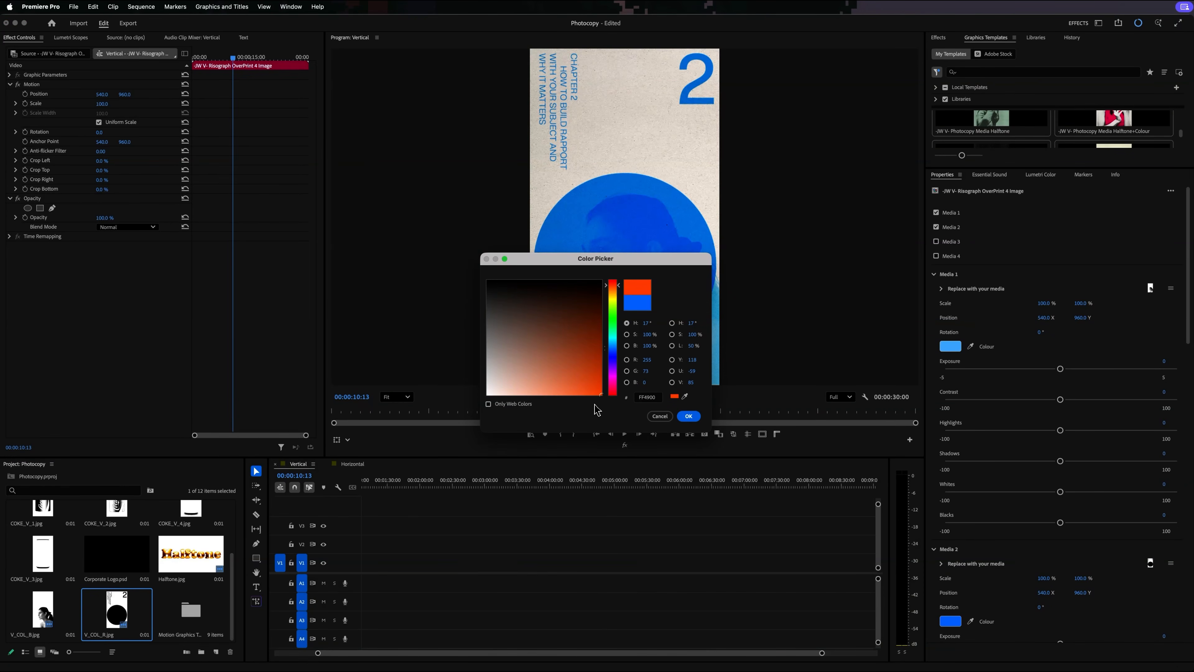
{"action": "left_click", "coordinate": [688, 416]}
- Play the Vertical sequence from its start, and compare the source images V_COL_R.jpg and V_COL_B.jpg with the overprint result
{"action": "key", "text": "Home"}
{"action": "key", "text": "space"}
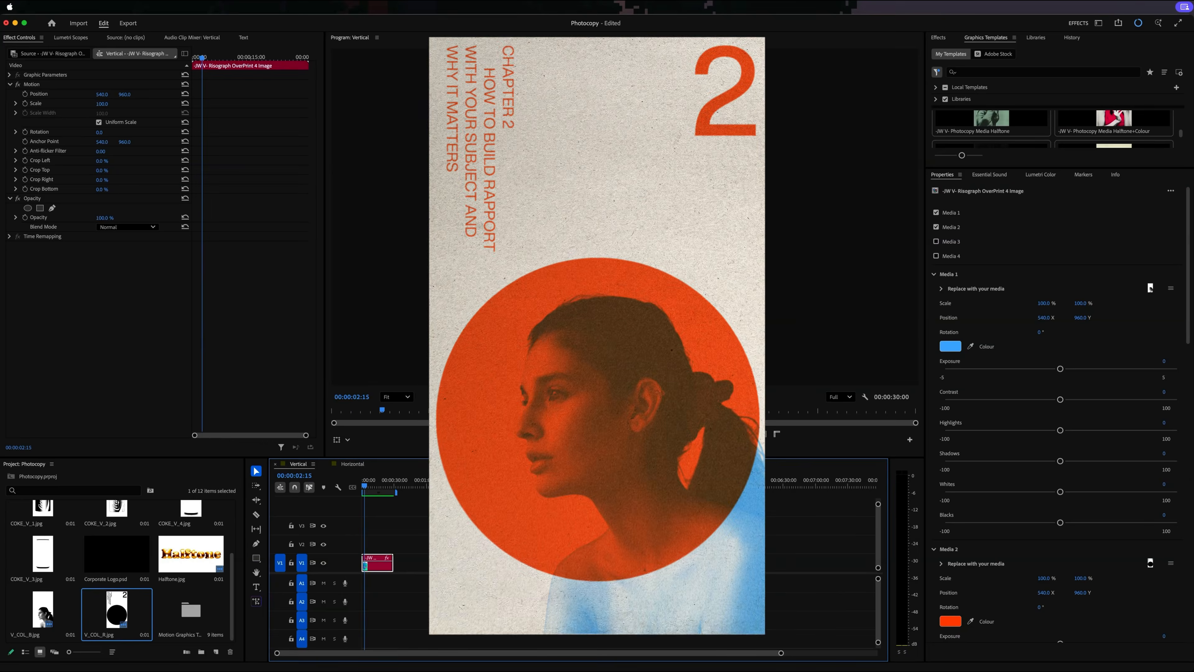
{"action": "left_click", "coordinate": [125, 613]}
{"action": "double_click", "coordinate": [125, 612]}
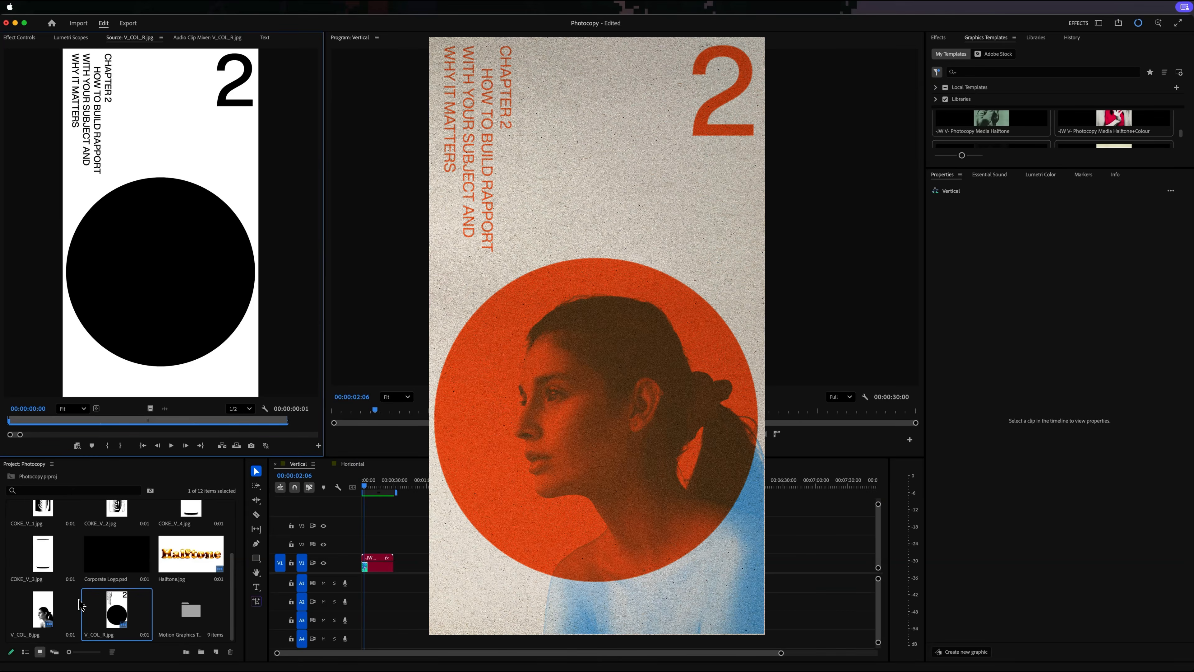
{"action": "double_click", "coordinate": [51, 609]}
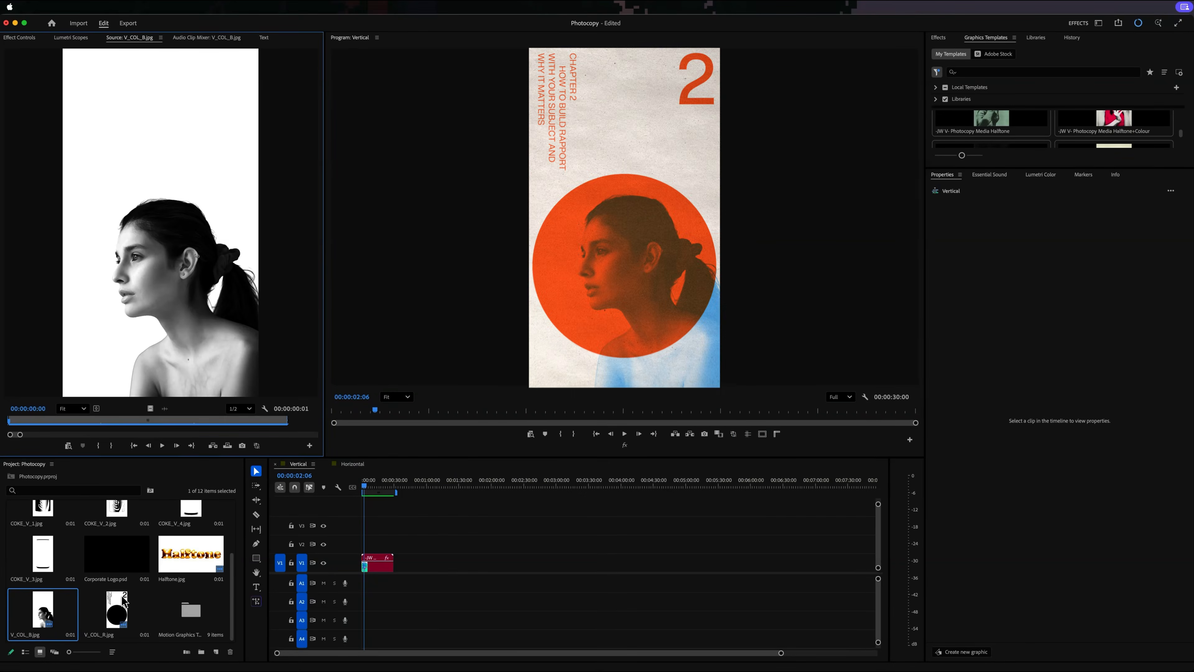
{"action": "double_click", "coordinate": [116, 612]}
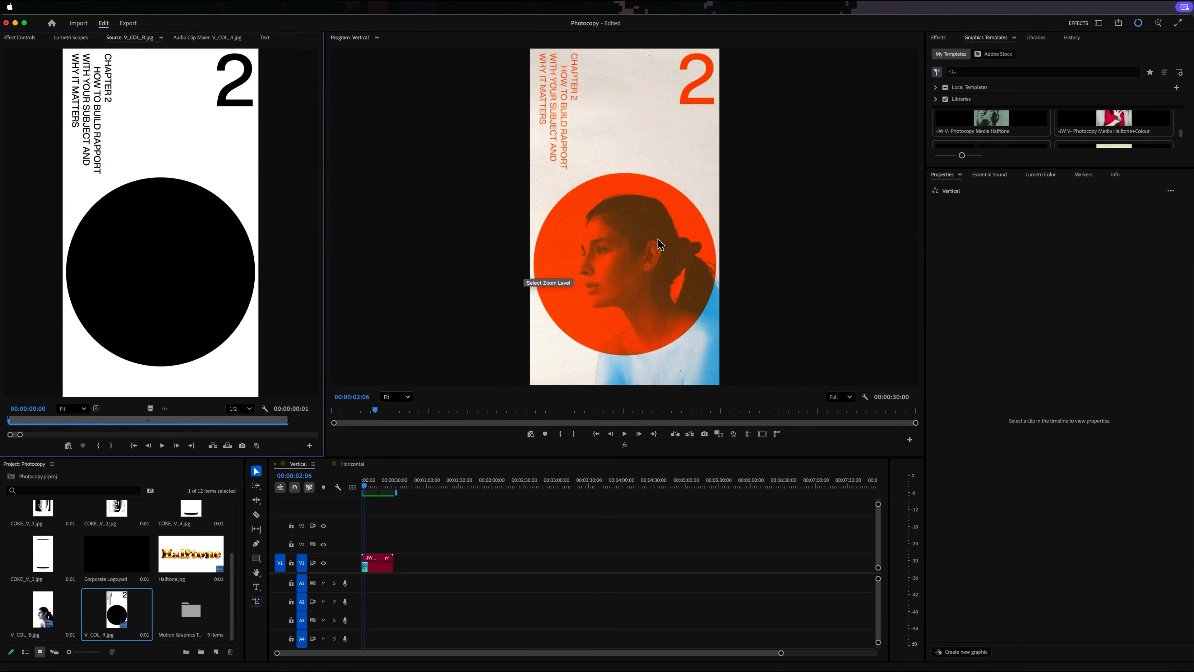
{"action": "left_click", "coordinate": [672, 367]}
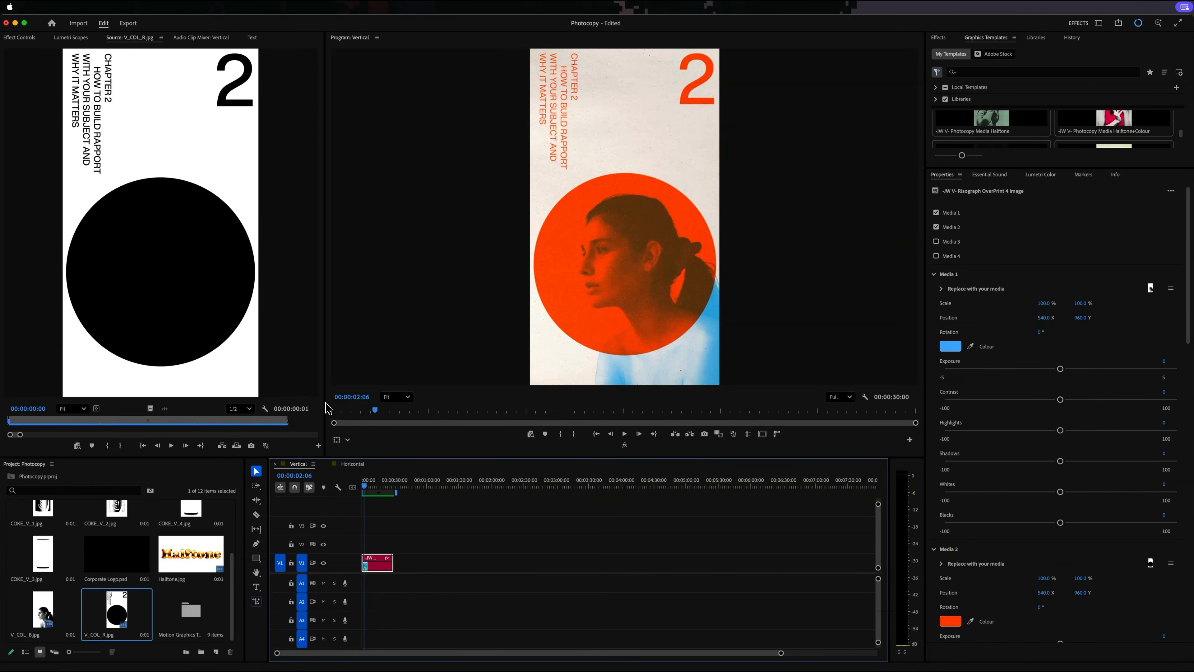
{"action": "left_click", "coordinate": [18, 37]}
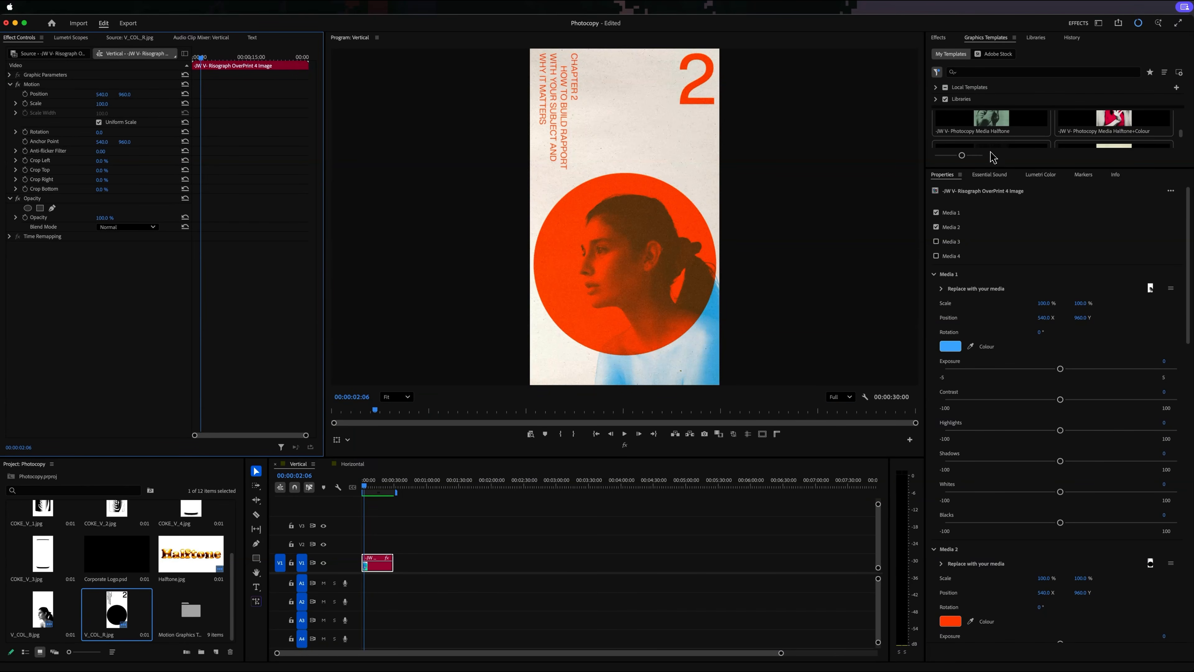
- In the Horizontal sequence, overwrite the clip on V1 with the -JW4K- Photocopy Media Halftone template from the start
{"action": "left_click_drag", "start_coordinate": [994, 169], "coordinate": [1028, 499]}
{"action": "scroll", "coordinate": [1020, 336], "scroll_direction": "up", "scroll_amount": 5}
{"action": "scroll", "coordinate": [1021, 336], "scroll_direction": "up", "scroll_amount": 15}
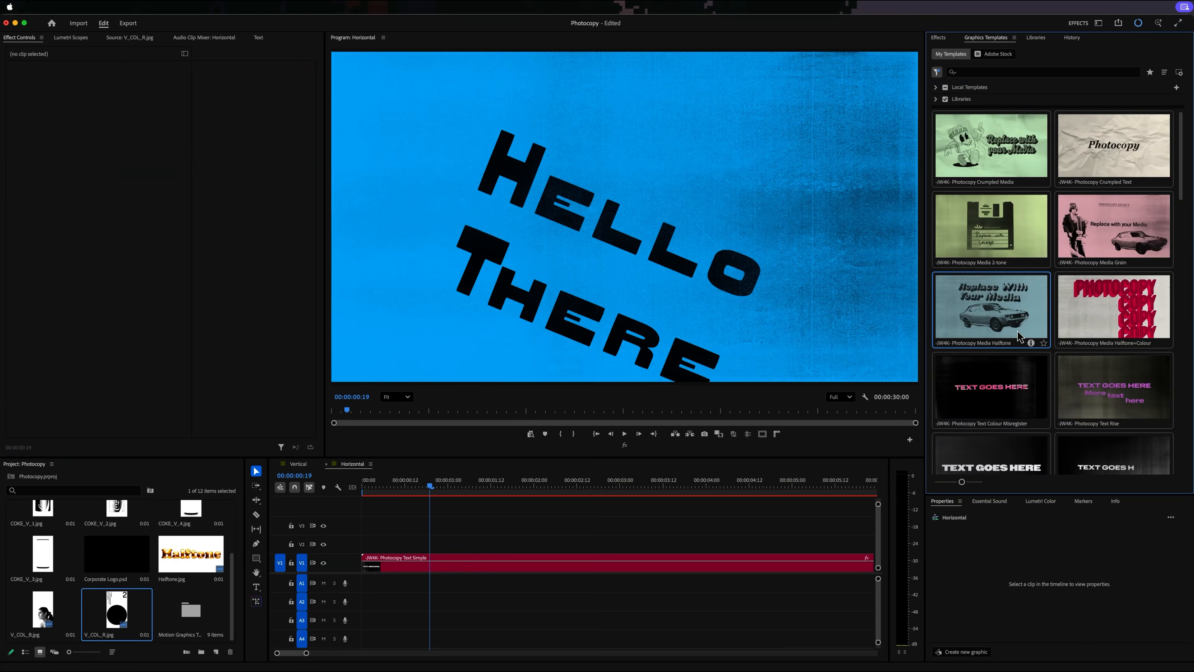
{"action": "left_click_drag", "start_coordinate": [1018, 335], "coordinate": [528, 564]}
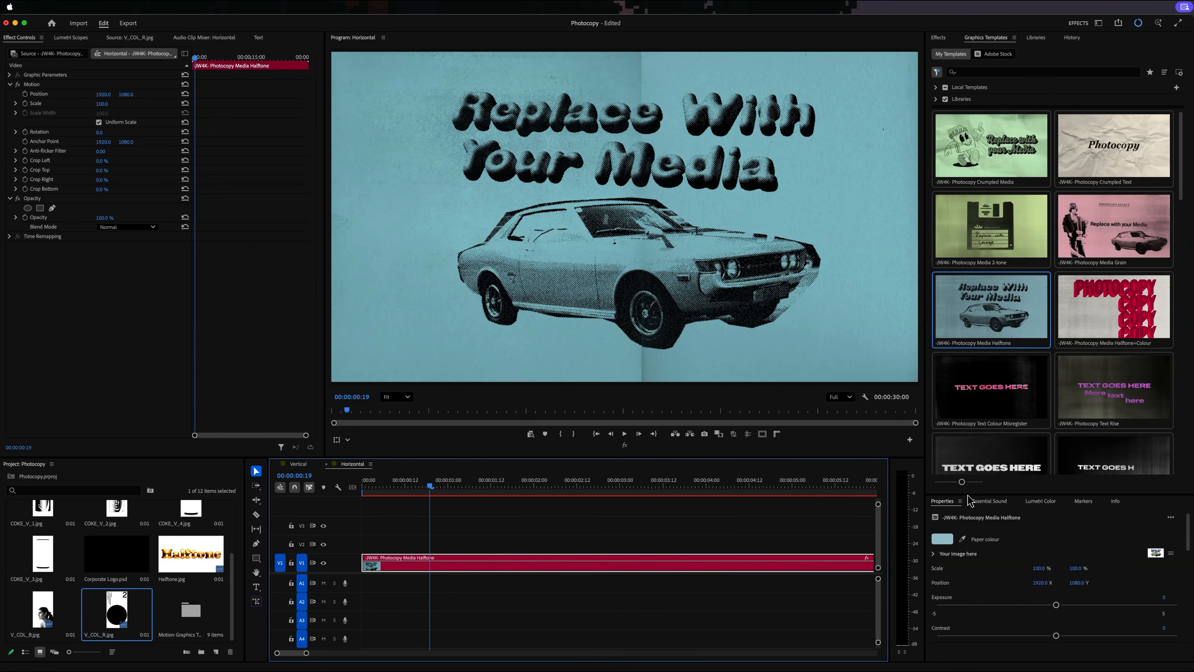
- Replace the Photocopy Media Halftone template's placeholder image with Astronauts.mov and lower its Exposure
{"action": "left_click_drag", "start_coordinate": [969, 495], "coordinate": [968, 335]}
{"action": "scroll", "coordinate": [162, 564], "scroll_direction": "up", "scroll_amount": 3}
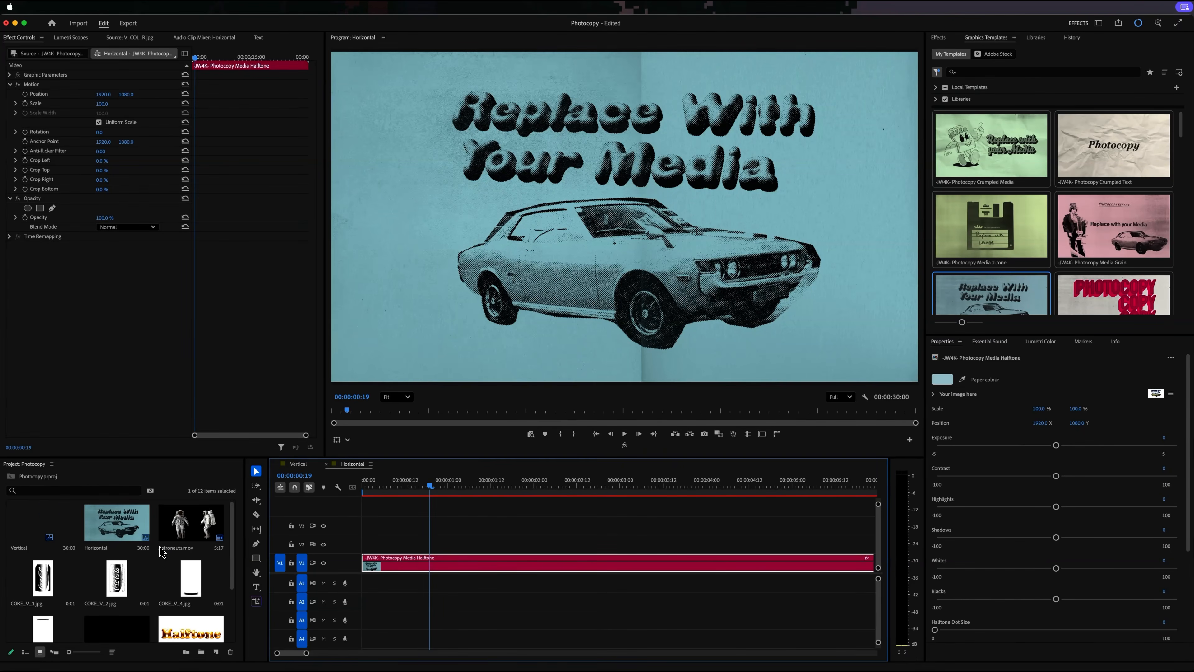
{"action": "double_click", "coordinate": [187, 524]}
{"action": "left_click", "coordinate": [165, 447]}
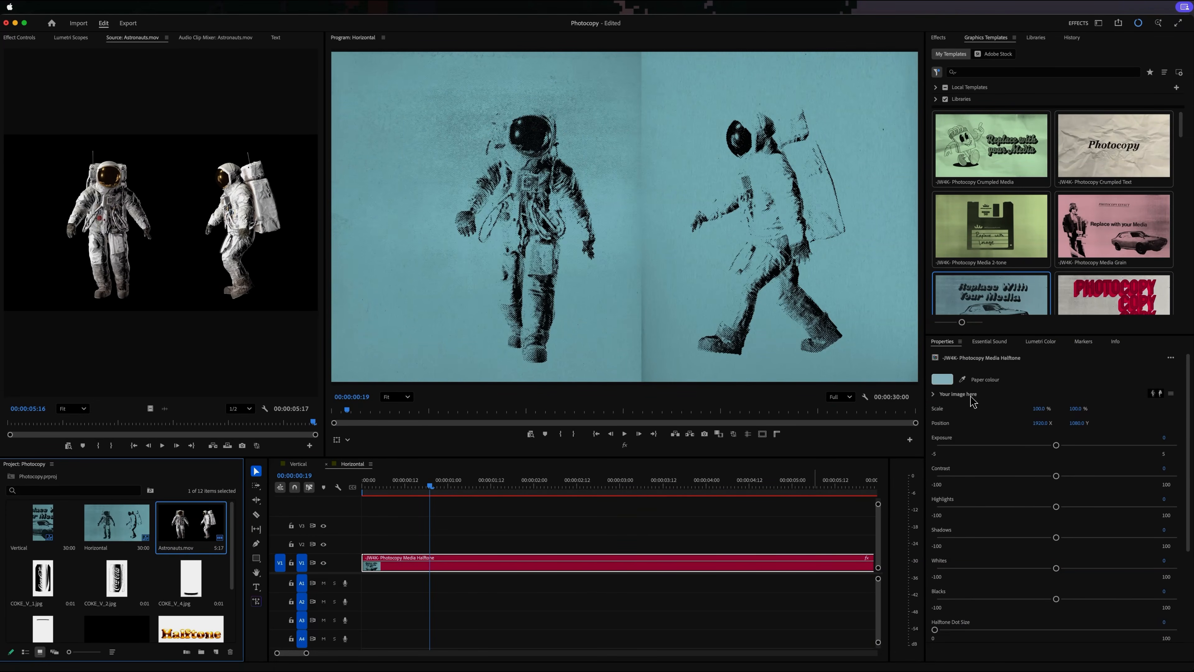
{"action": "left_click_drag", "start_coordinate": [1054, 447], "coordinate": [1006, 447]}
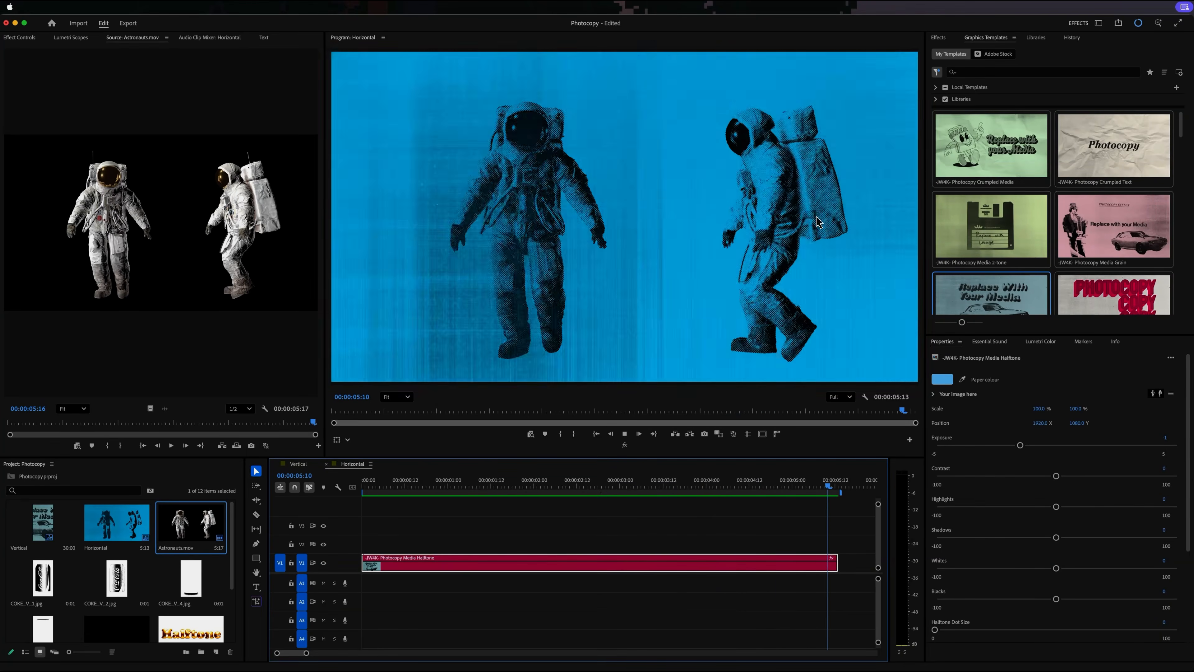
- Scrub the Horizontal sequence back to 00:00:00:23 to examine the animated astronauts
{"action": "left_click", "coordinate": [523, 482]}
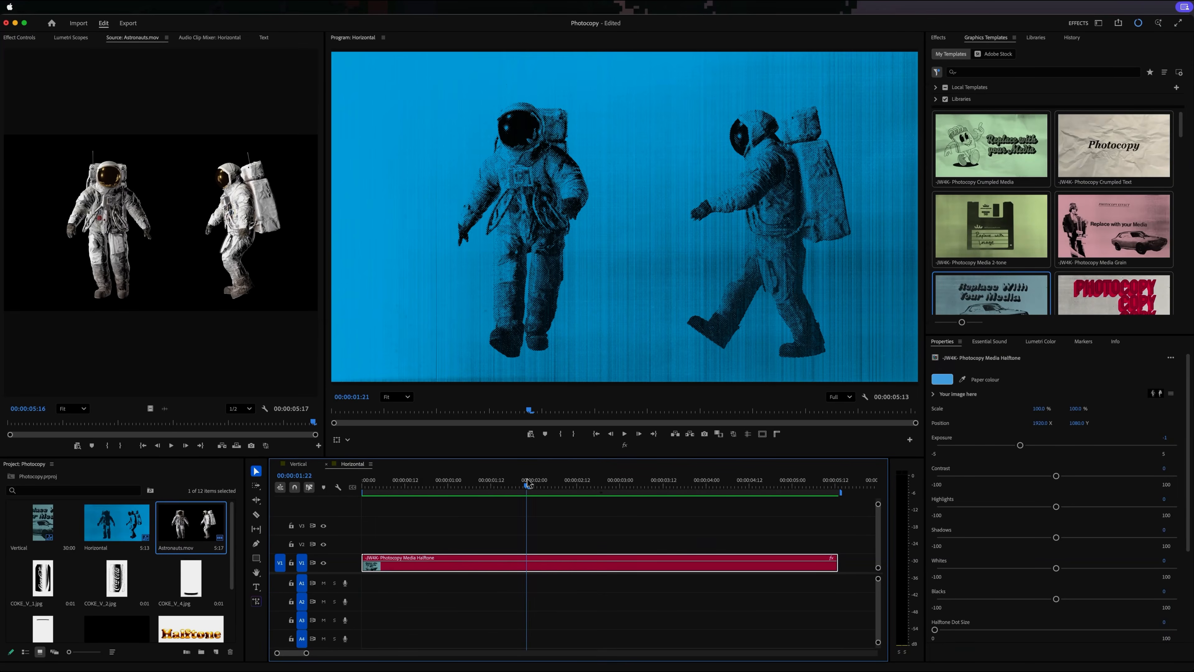
{"action": "left_click_drag", "start_coordinate": [524, 482], "coordinate": [444, 482]}
{"action": "scroll", "coordinate": [180, 158], "scroll_direction": "down", "scroll_amount": 5}
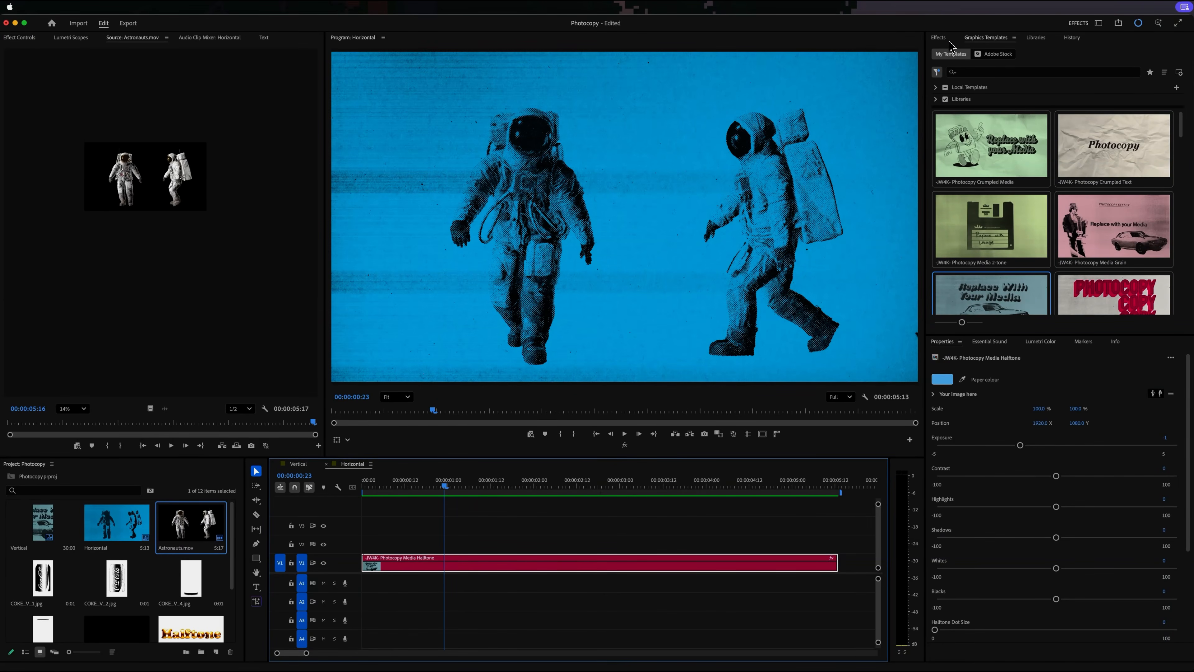
- Search the effects for "pos" to find Posterize Time, and play the Horizontal sequence to examine its motion
{"action": "left_click", "coordinate": [939, 37]}
{"action": "left_click", "coordinate": [961, 54]}
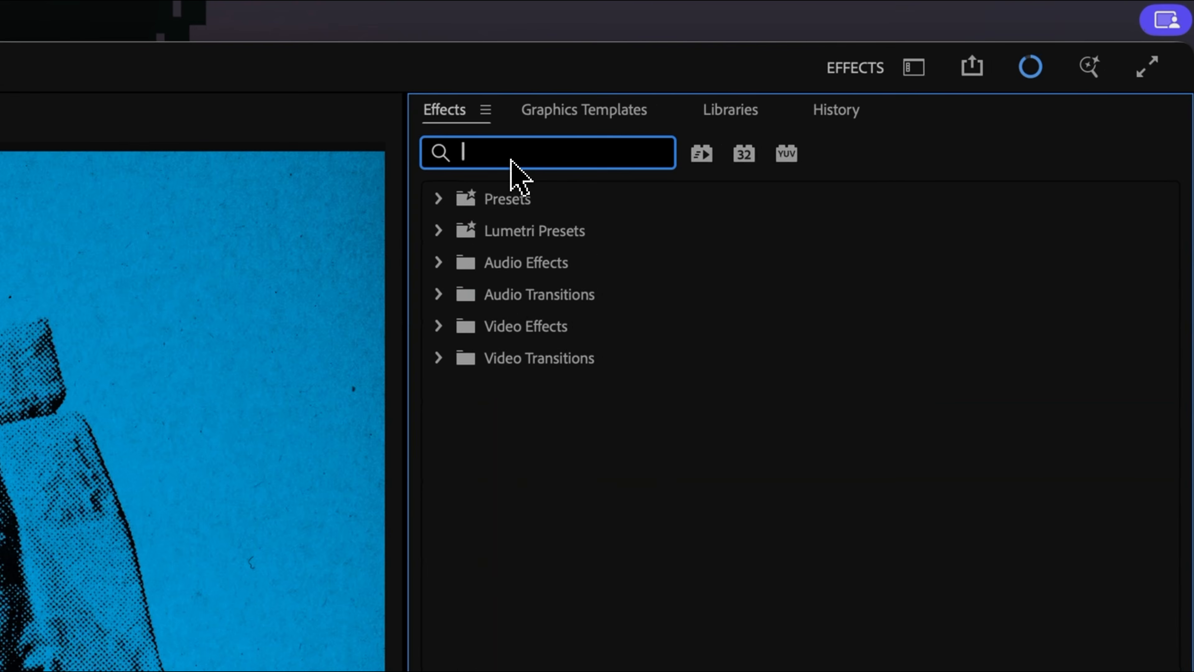
{"action": "type", "text": "pos"}
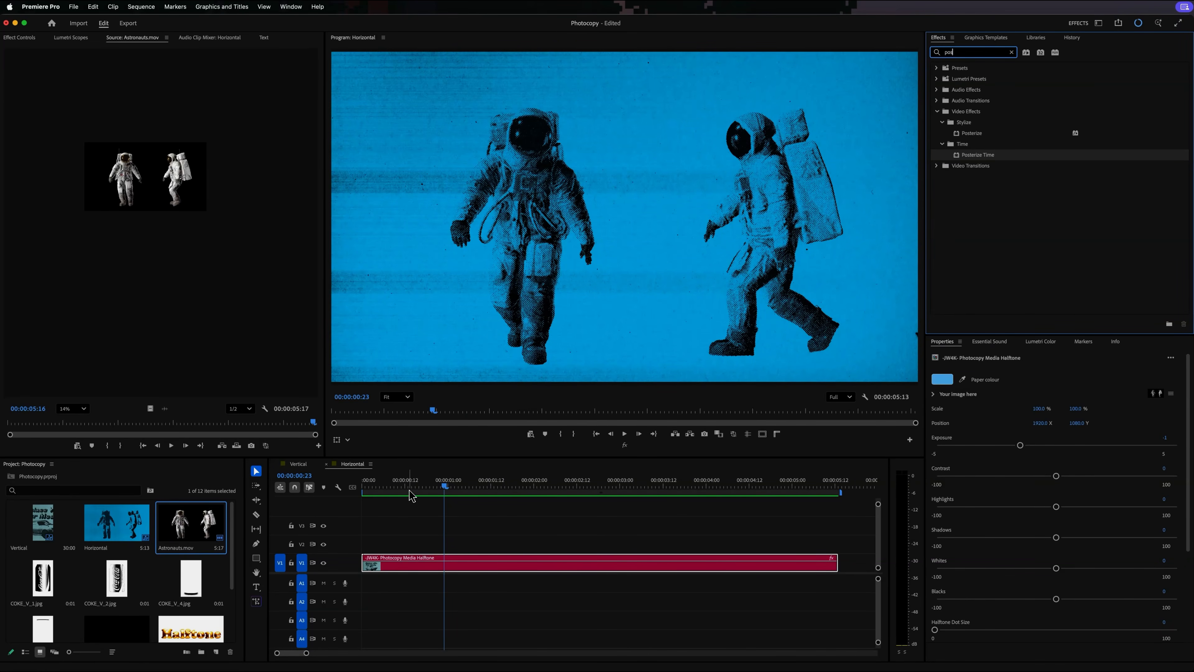
{"action": "mouse_move", "coordinate": [464, 491]}
{"action": "left_mouse_down"}
{"action": "mouse_move", "coordinate": [420, 490]}
{"action": "mouse_move", "coordinate": [464, 492]}
{"action": "left_mouse_up"}
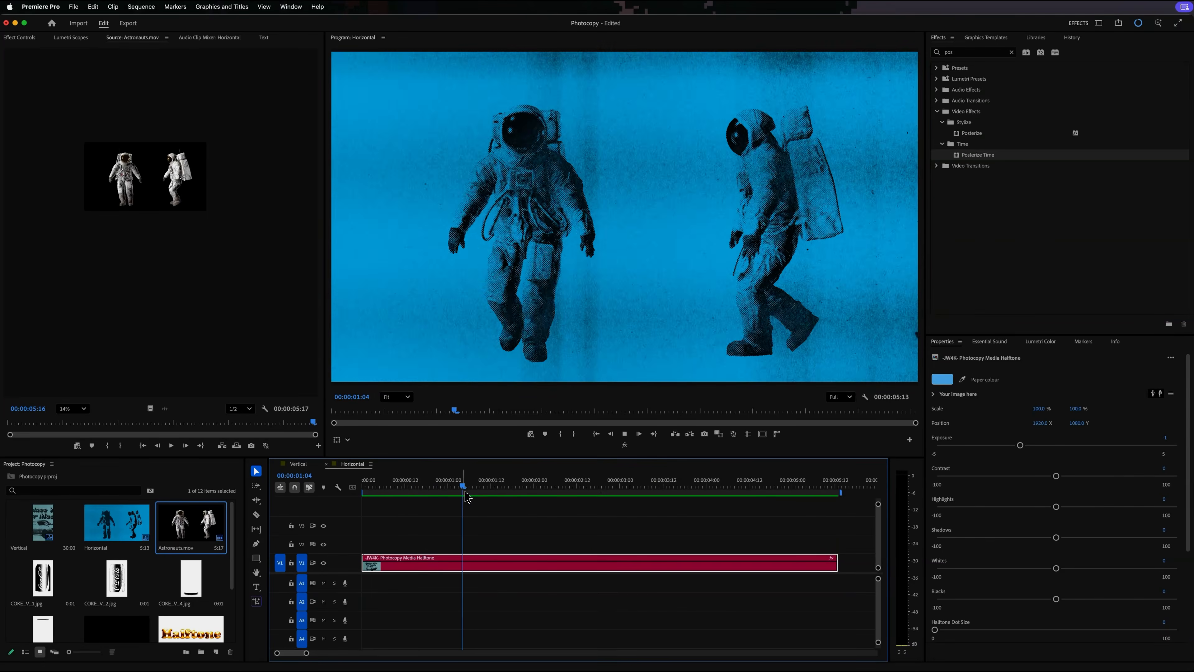
{"action": "key", "text": "space"}
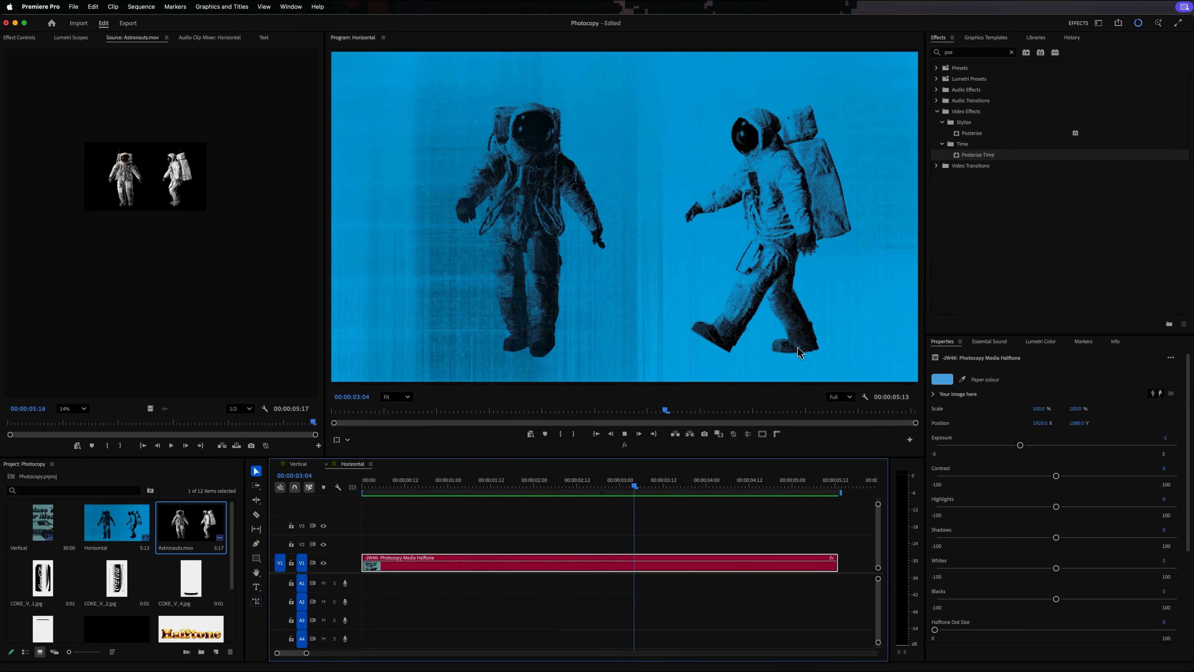
- Place Astro 24fps.mov from the Exports folder at the start of V1 and delete the remaining Photocopy Media Halftone clip
{"action": "left_click_drag", "start_coordinate": [676, 294], "coordinate": [613, 276]}
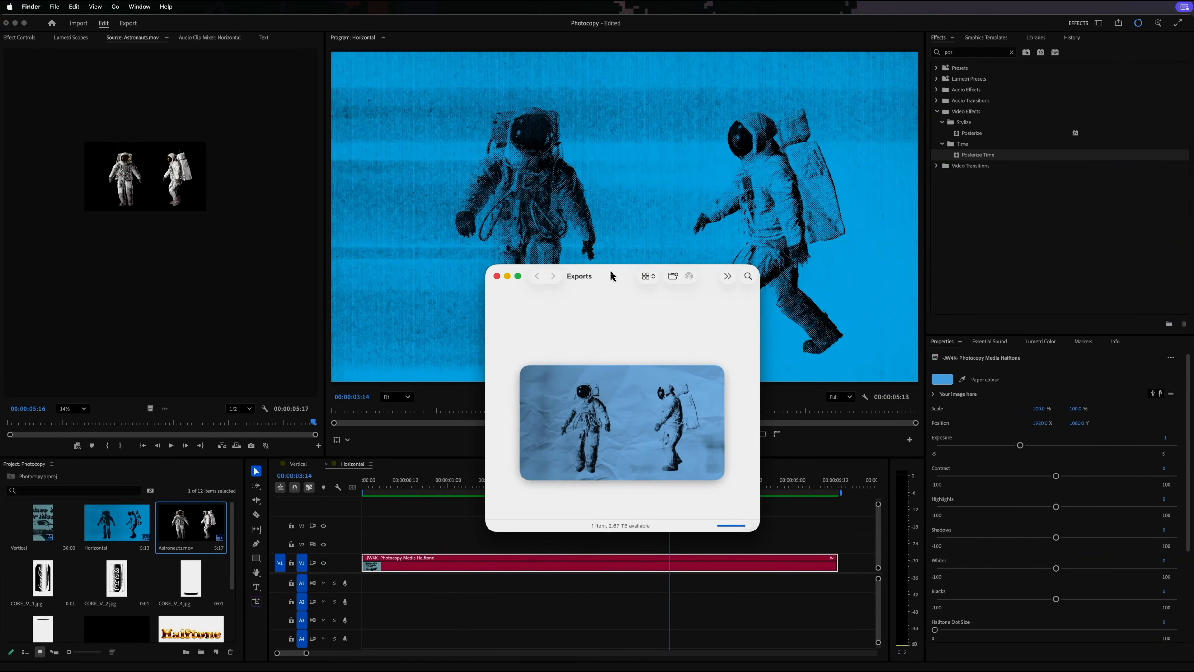
{"action": "left_click_drag", "start_coordinate": [646, 399], "coordinate": [355, 570]}
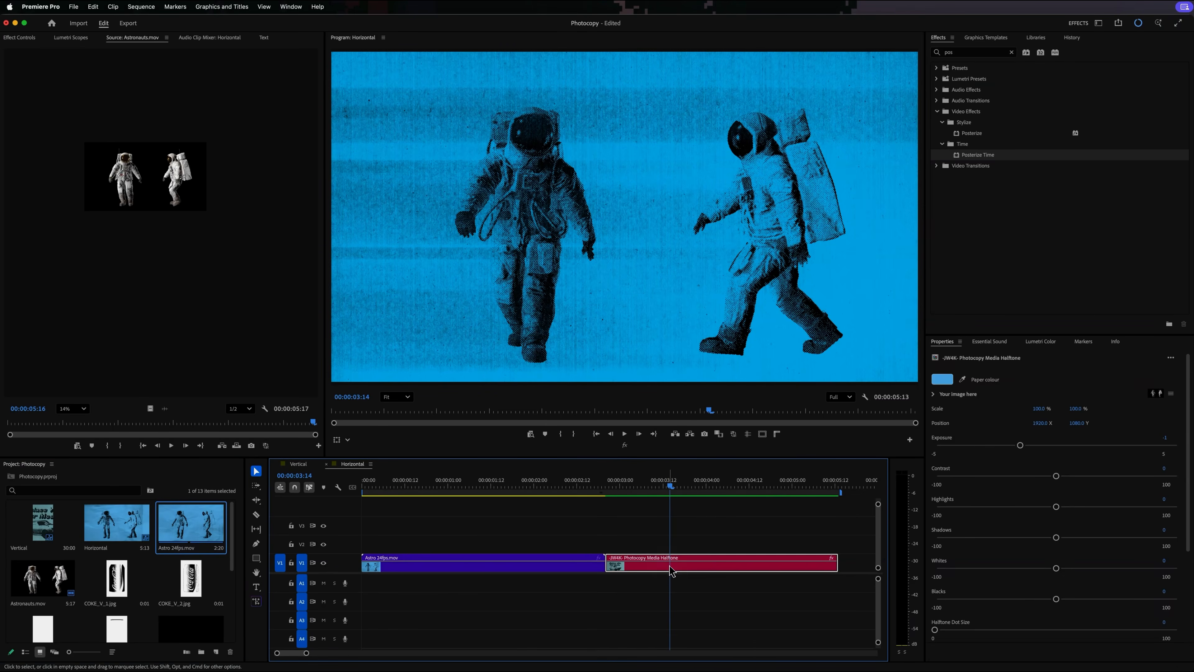
{"action": "key", "text": "Delete"}
{"action": "left_click", "coordinate": [459, 487]}
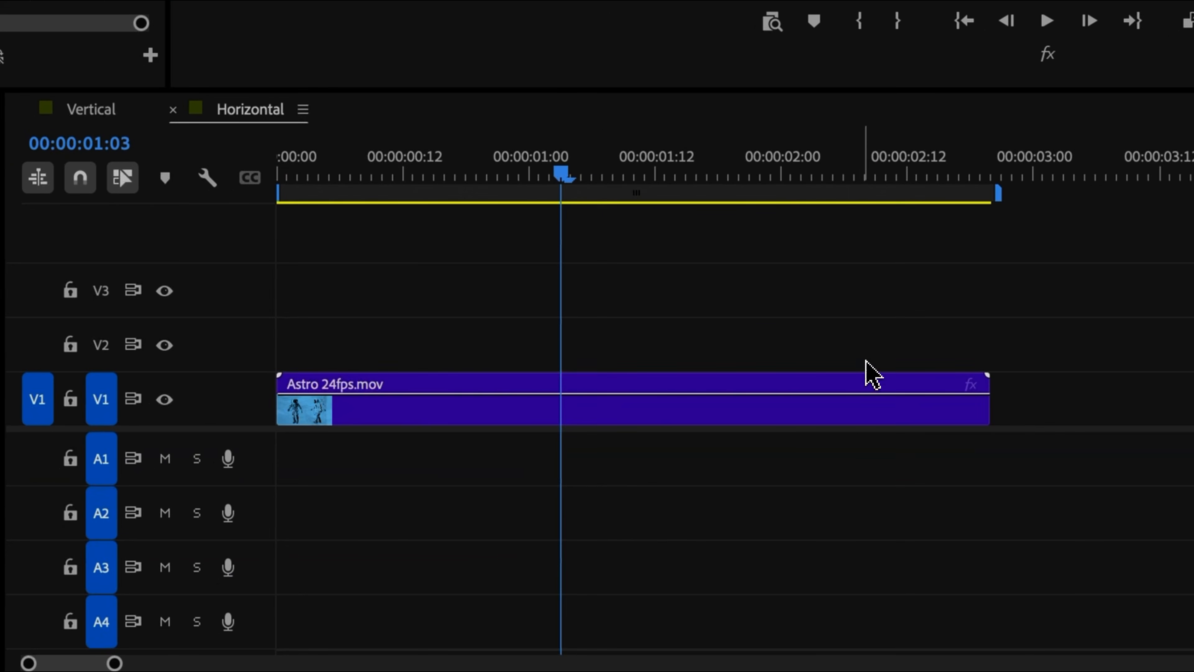
- Apply the Posterize Time effect to Astro 24fps.mov on V1 and set its Frame Rate to 5
{"action": "left_click_drag", "start_coordinate": [867, 361], "coordinate": [861, 407]}
{"action": "left_click", "coordinate": [68, 110]}
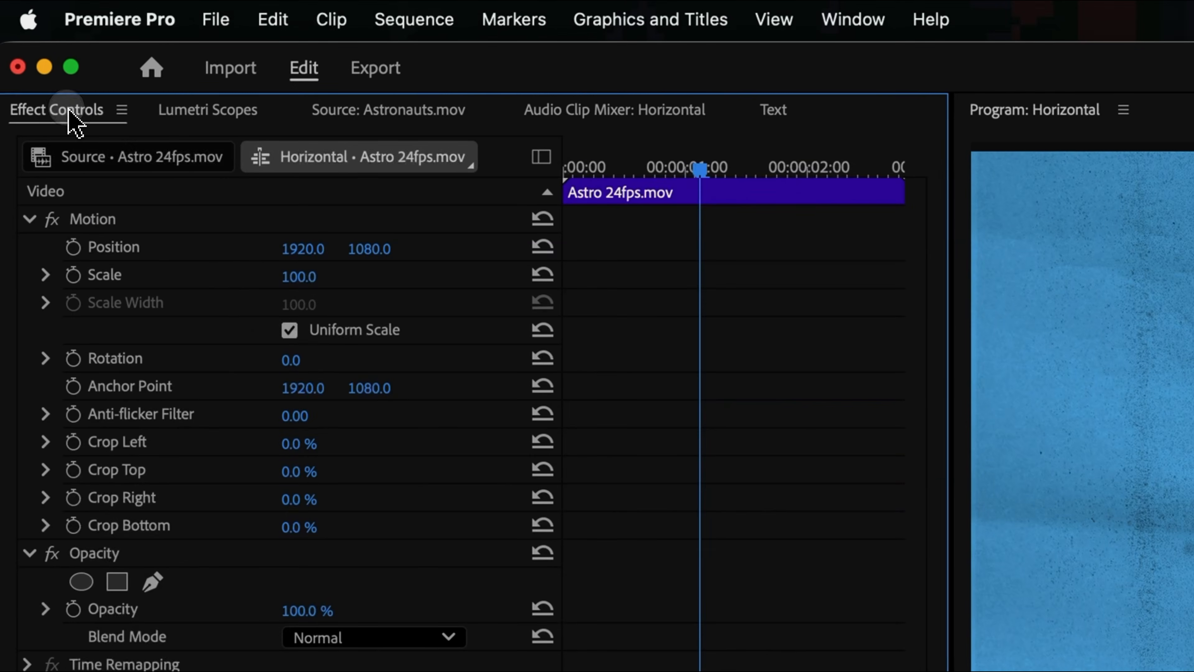
{"action": "left_click", "coordinate": [316, 433]}
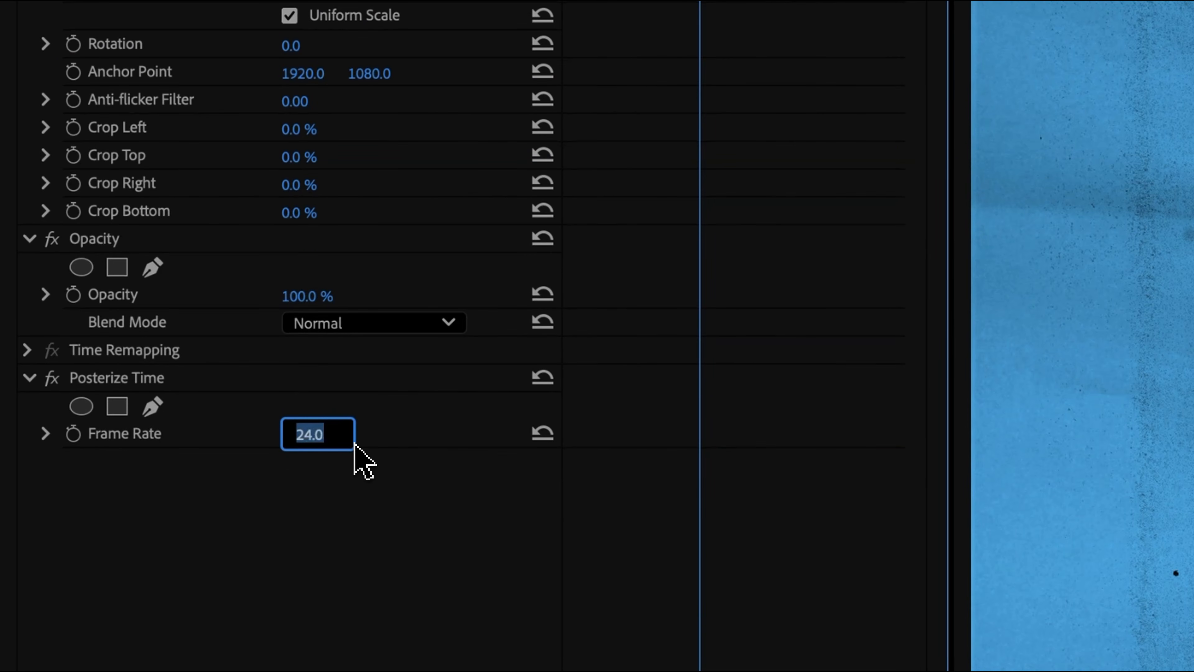
{"action": "type", "text": "5"}
{"action": "key", "text": "Return"}
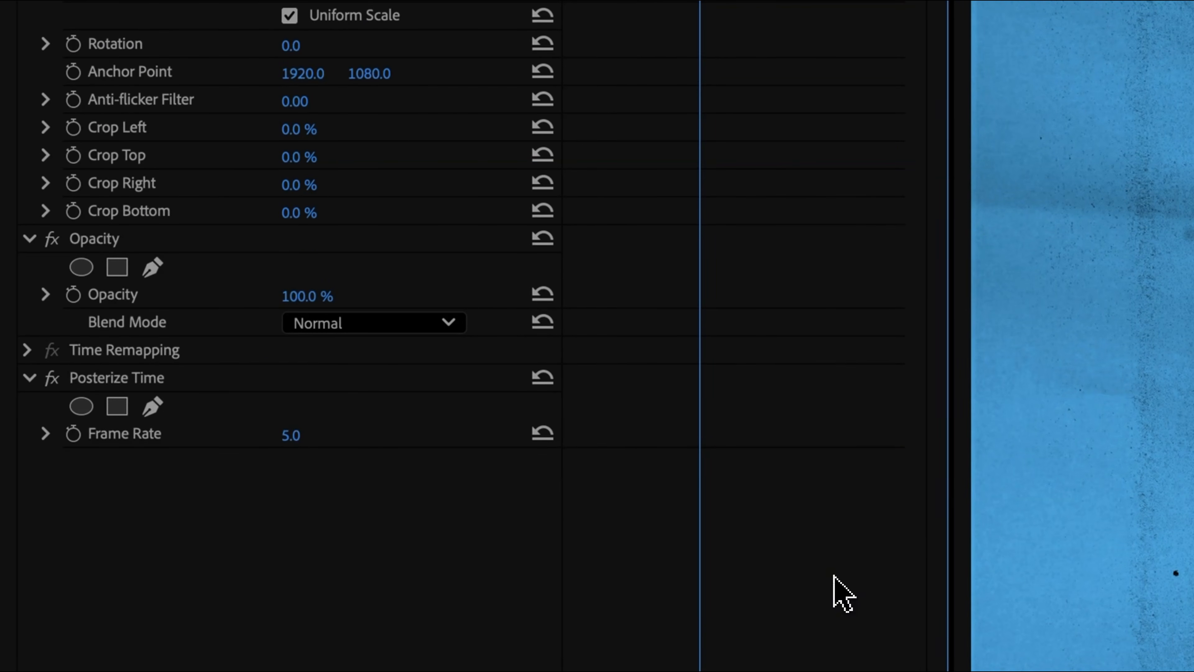
- Play the posterized astronaut clip, and browse the graphics templates
{"action": "key", "text": "space"}
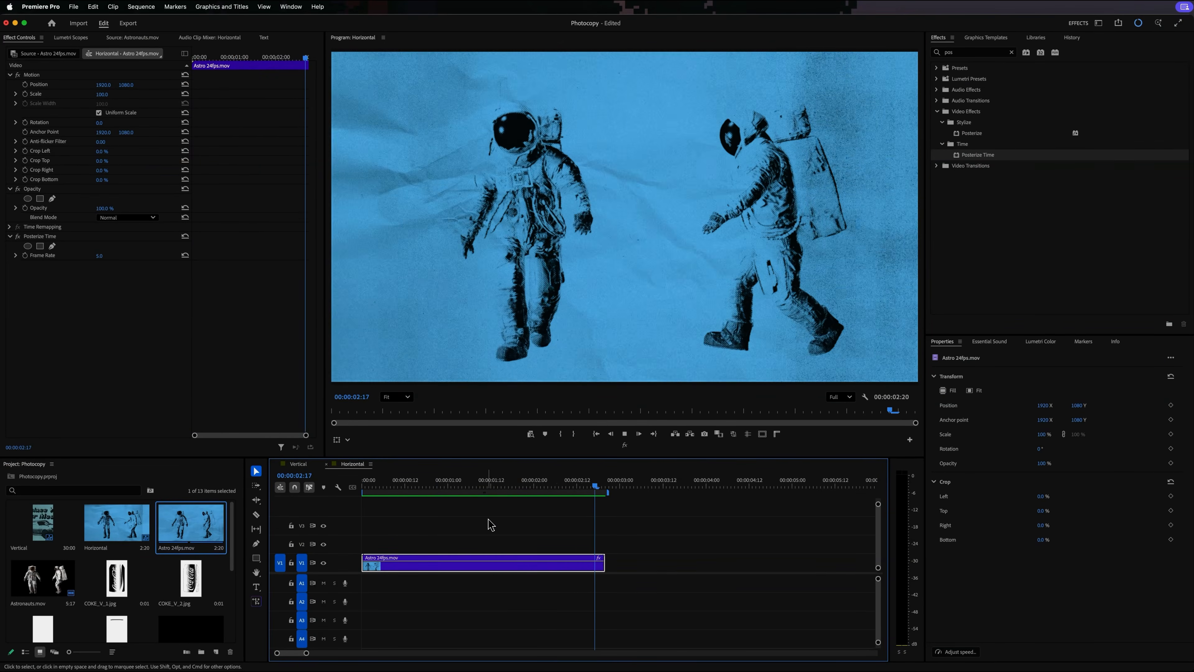
{"action": "left_click", "coordinate": [986, 37]}
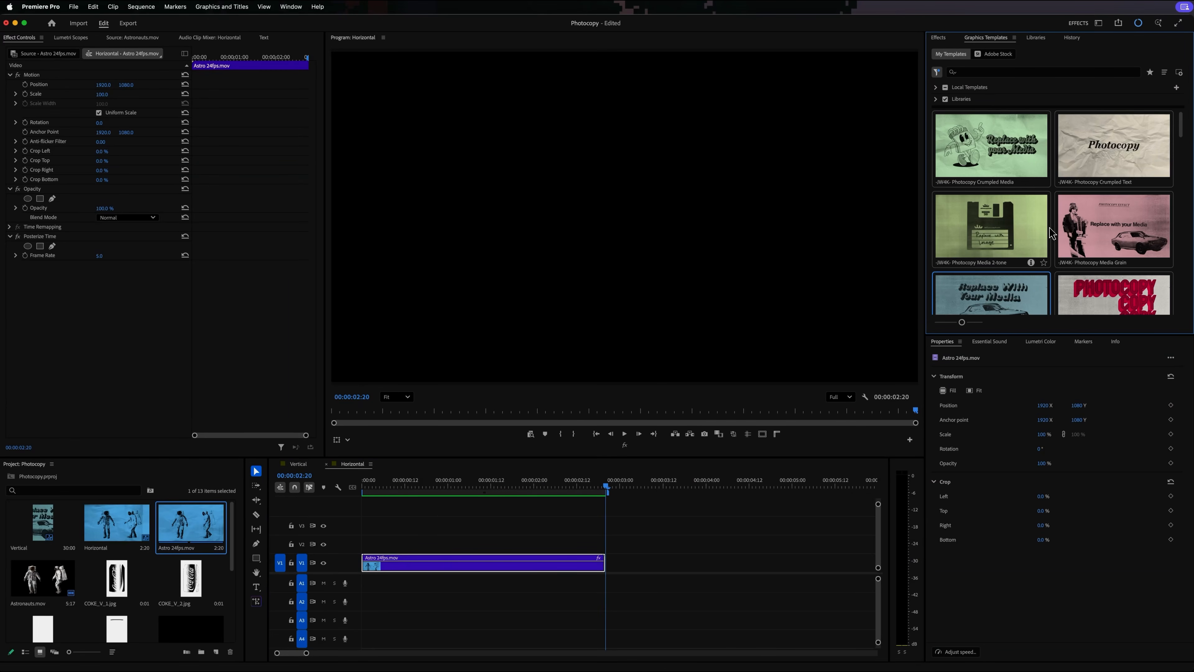
{"action": "scroll", "coordinate": [1051, 232], "scroll_direction": "down", "scroll_amount": 15}
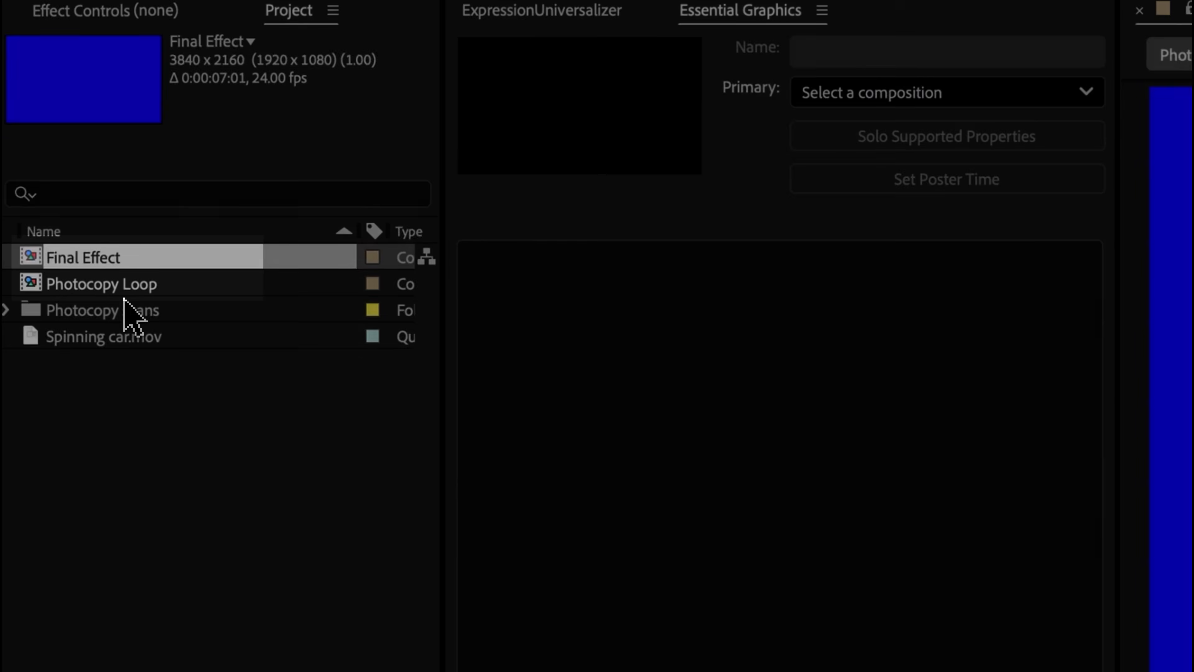
- In After Effects, add JW_Photocopy_Light_01.jpg through JW_Photocopy_Light_26.jpg from the Photocopy scans folder to the Photocopy Loop composition
{"action": "left_click", "coordinate": [12, 311]}
{"action": "left_click", "coordinate": [166, 340]}
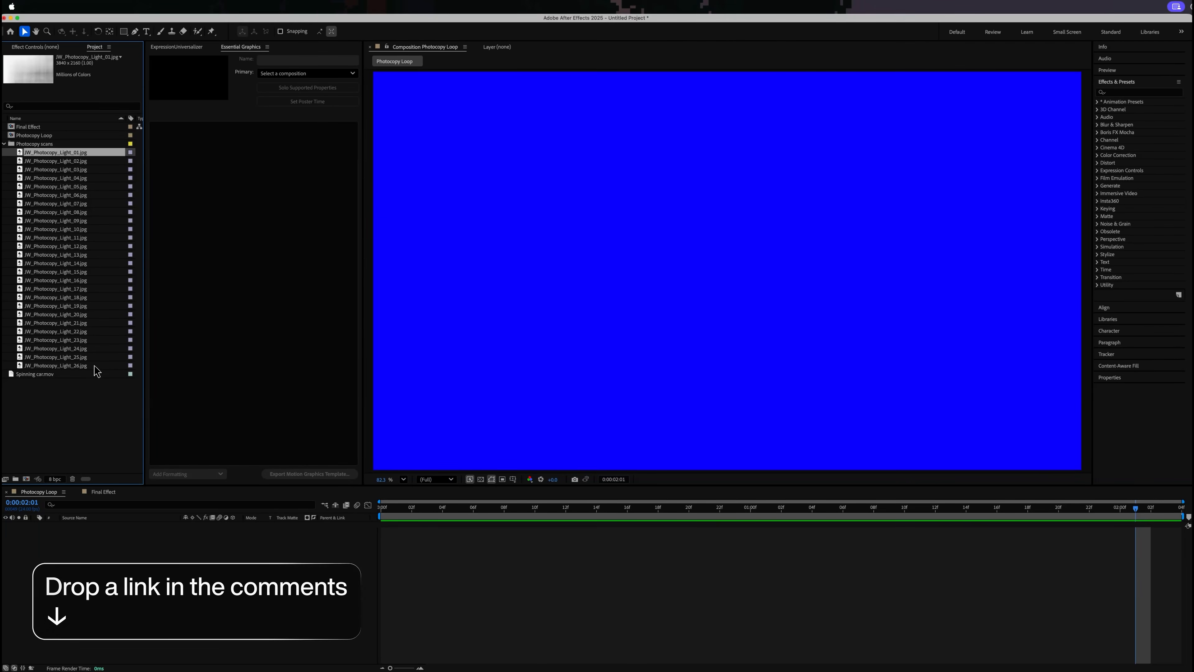
{"action": "left_click", "coordinate": [78, 367], "text": "shift"}
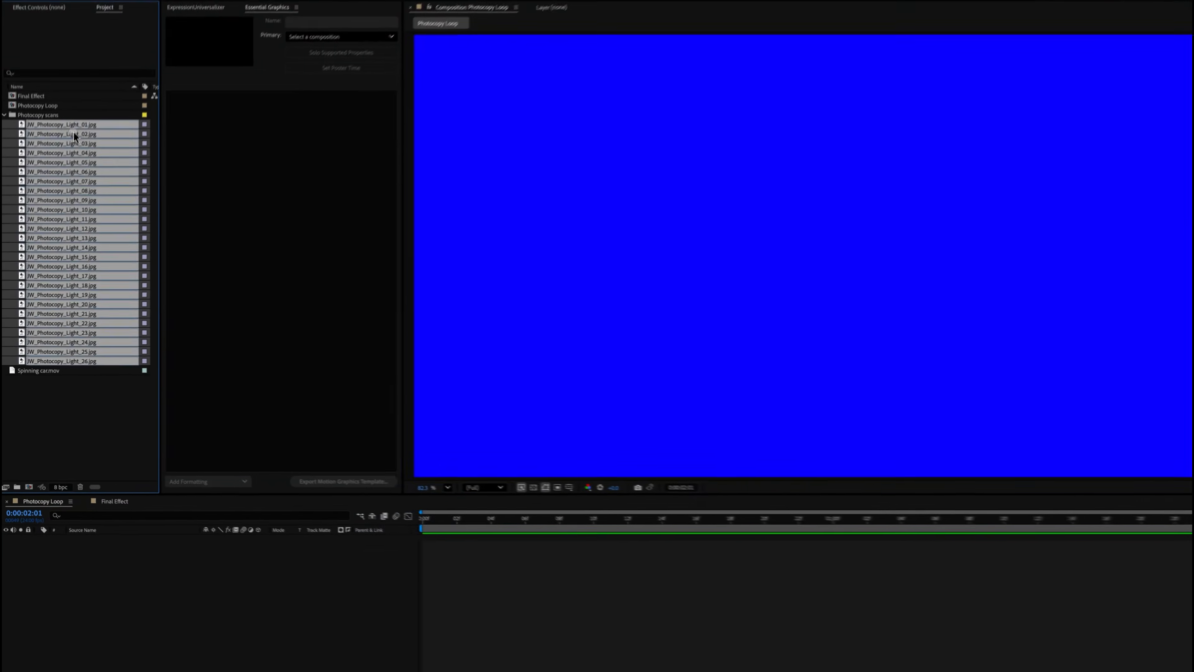
{"action": "left_click_drag", "start_coordinate": [73, 134], "coordinate": [406, 535]}
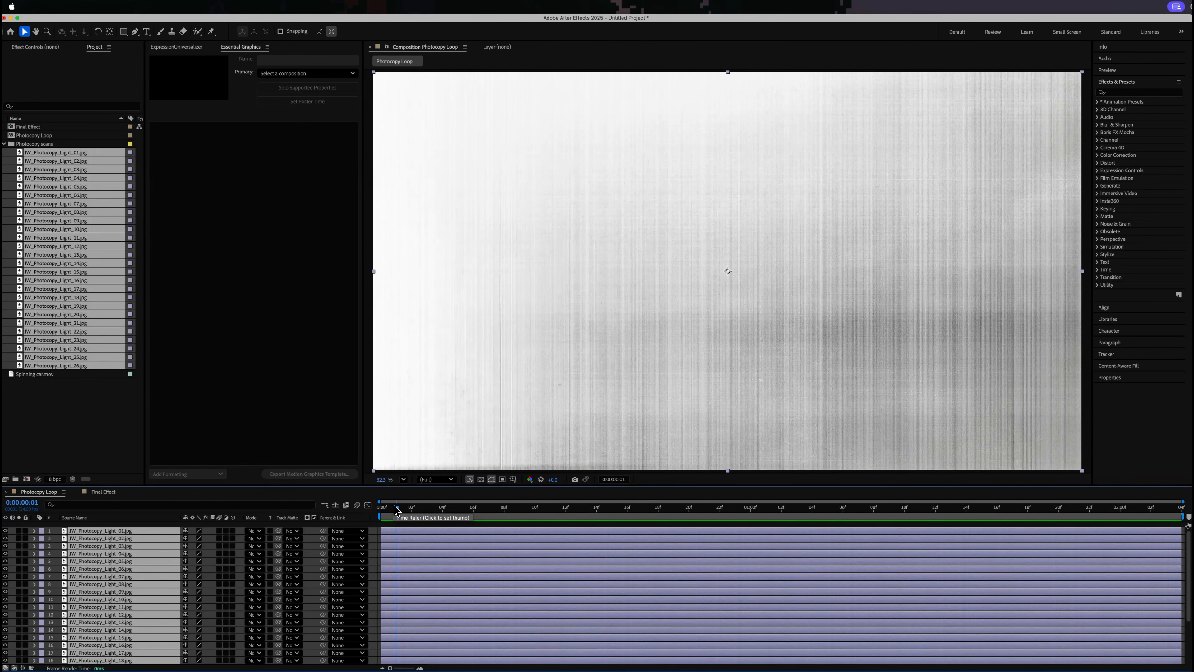
- Trim all scan layers to end at 0:00:00:01 and arrange them one after another with Sequence Layers
{"action": "key", "text": "alt+bracketright"}
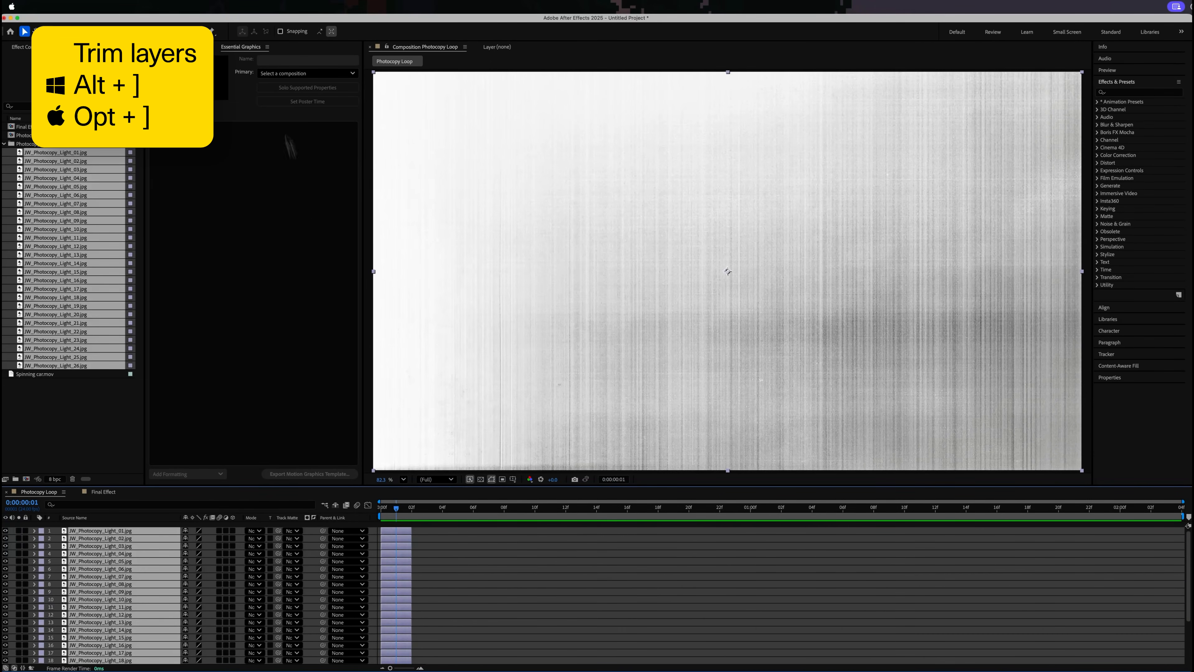
{"action": "left_click", "coordinate": [215, 8]}
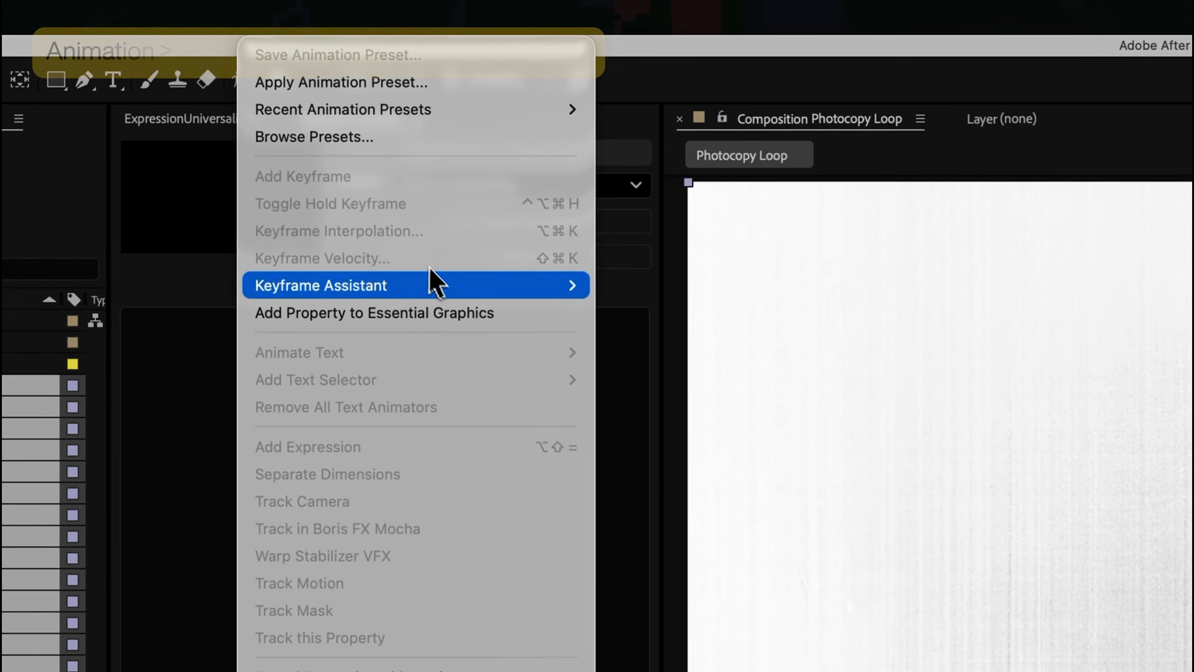
{"action": "mouse_move", "coordinate": [272, 113]}
{"action": "left_click", "coordinate": [808, 620]}
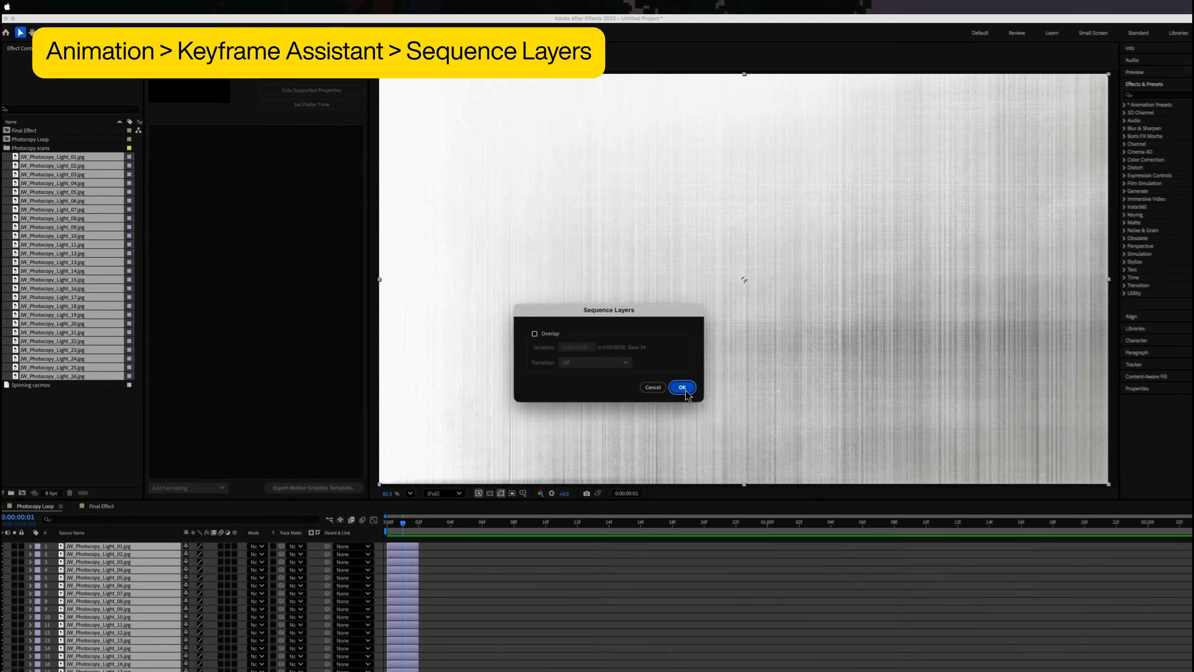
{"action": "left_click", "coordinate": [819, 489]}
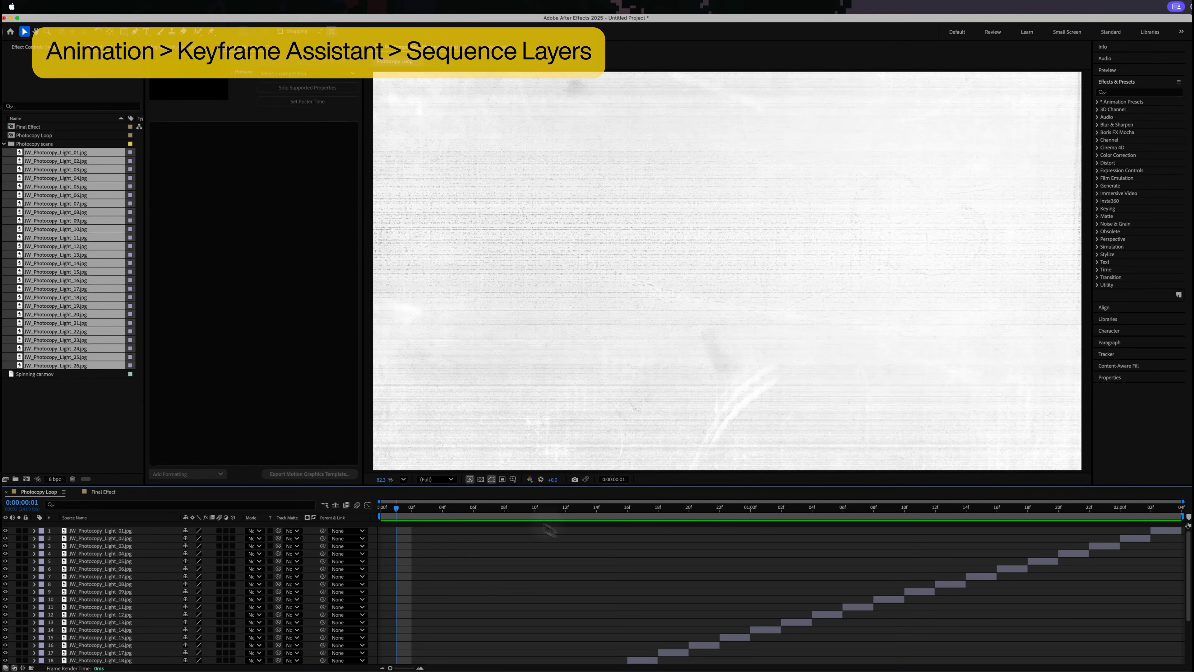
- Play the Photocopy Loop composition from its start to examine the sequenced scans
{"action": "key", "text": "Home"}
{"action": "key", "text": "space"}
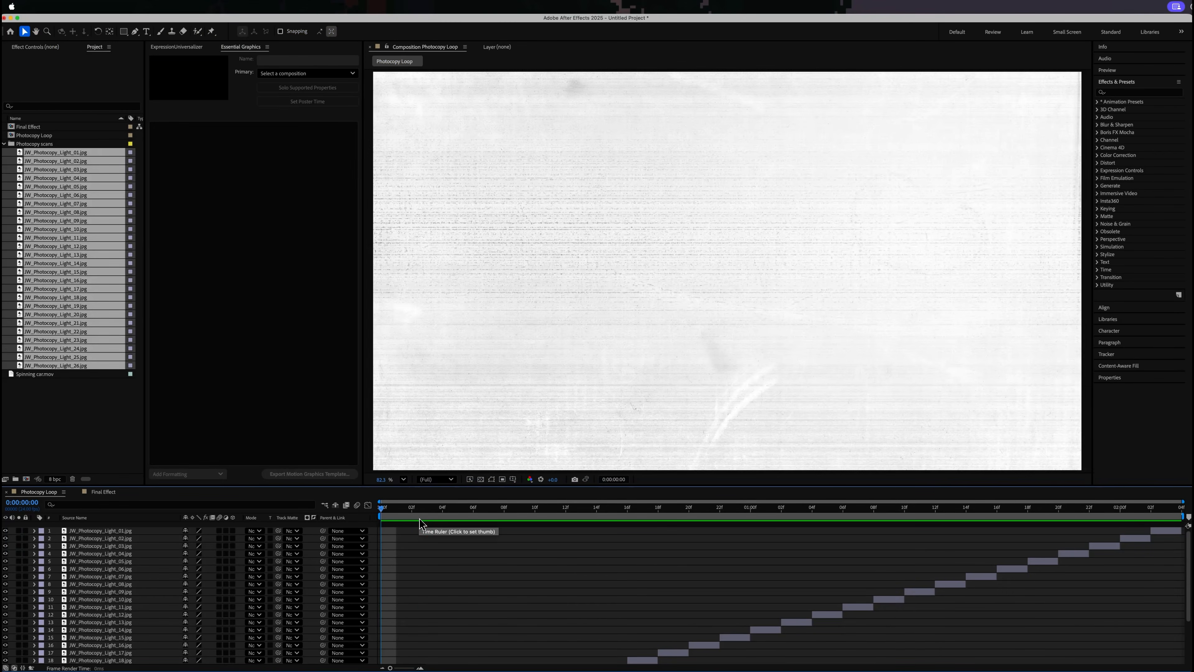
{"action": "key", "text": "space"}
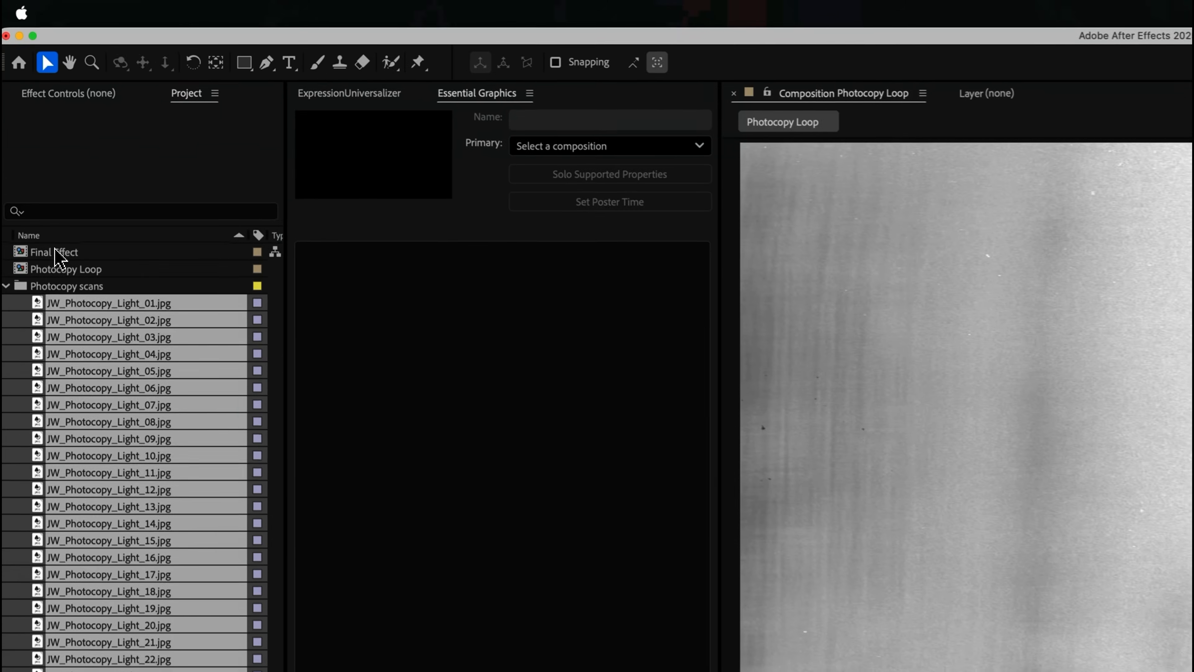
- Open the Final Effect composition and add Photocopy Loop to it as a layer starting at time zero
{"action": "double_click", "coordinate": [28, 126]}
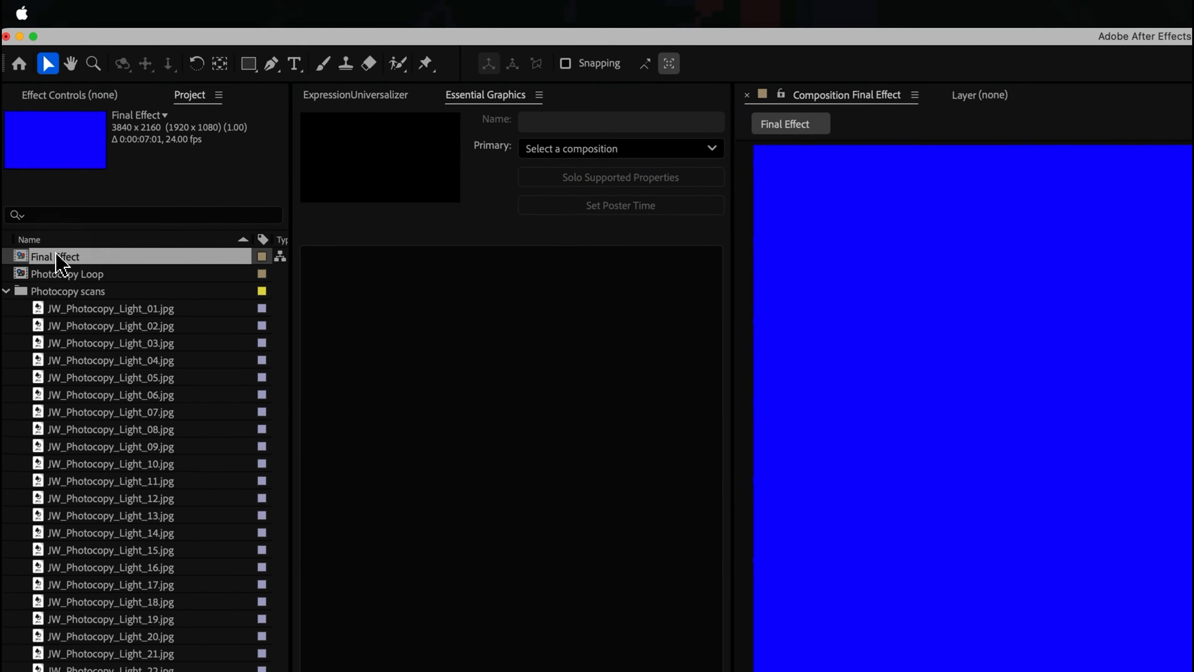
{"action": "left_click", "coordinate": [66, 274]}
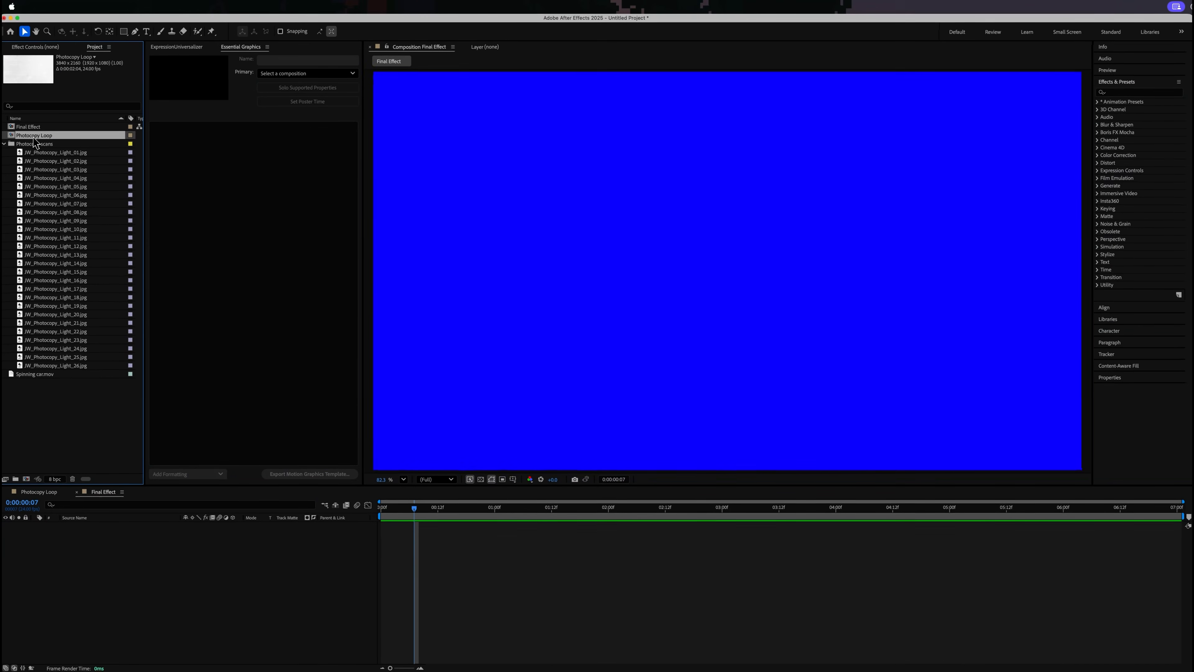
{"action": "left_click_drag", "start_coordinate": [397, 558], "coordinate": [401, 529]}
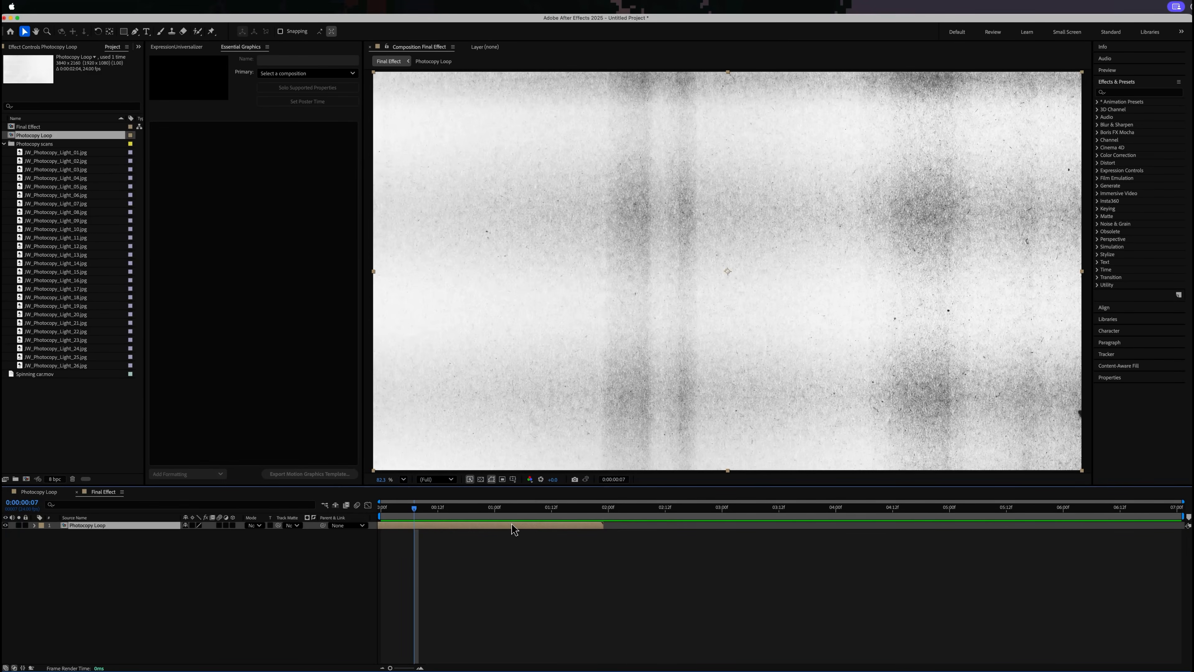
- Enable Time Remapping on the Photocopy Loop layer in Final Effect
{"action": "right_click", "coordinate": [488, 529]}
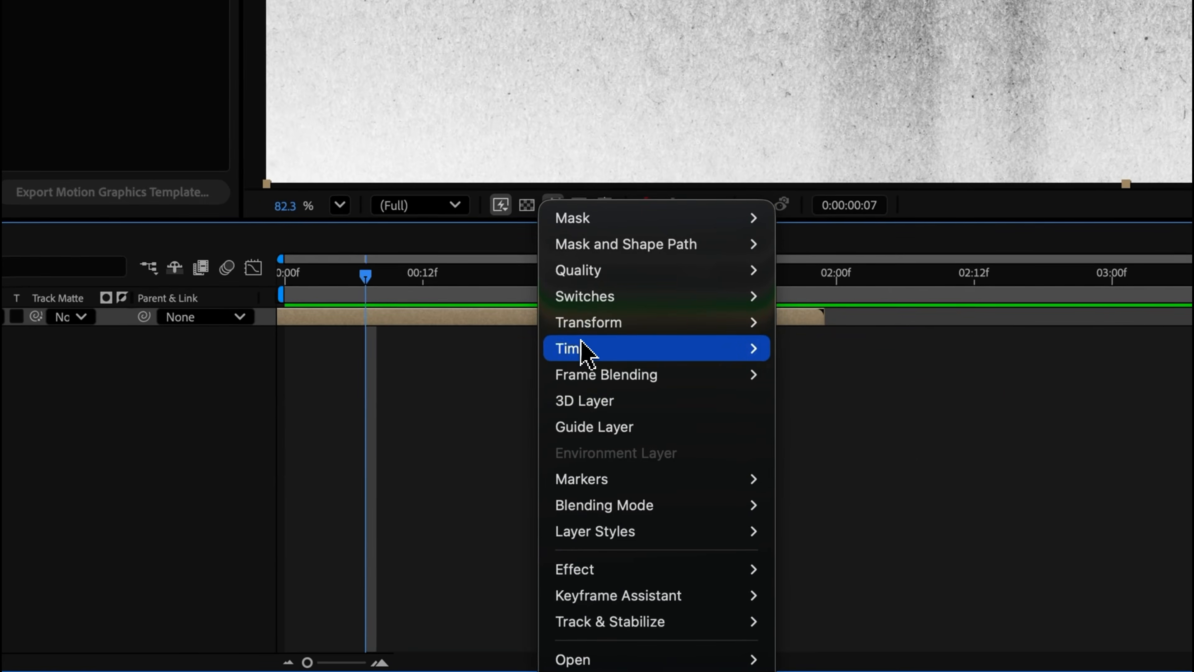
{"action": "mouse_move", "coordinate": [506, 540]}
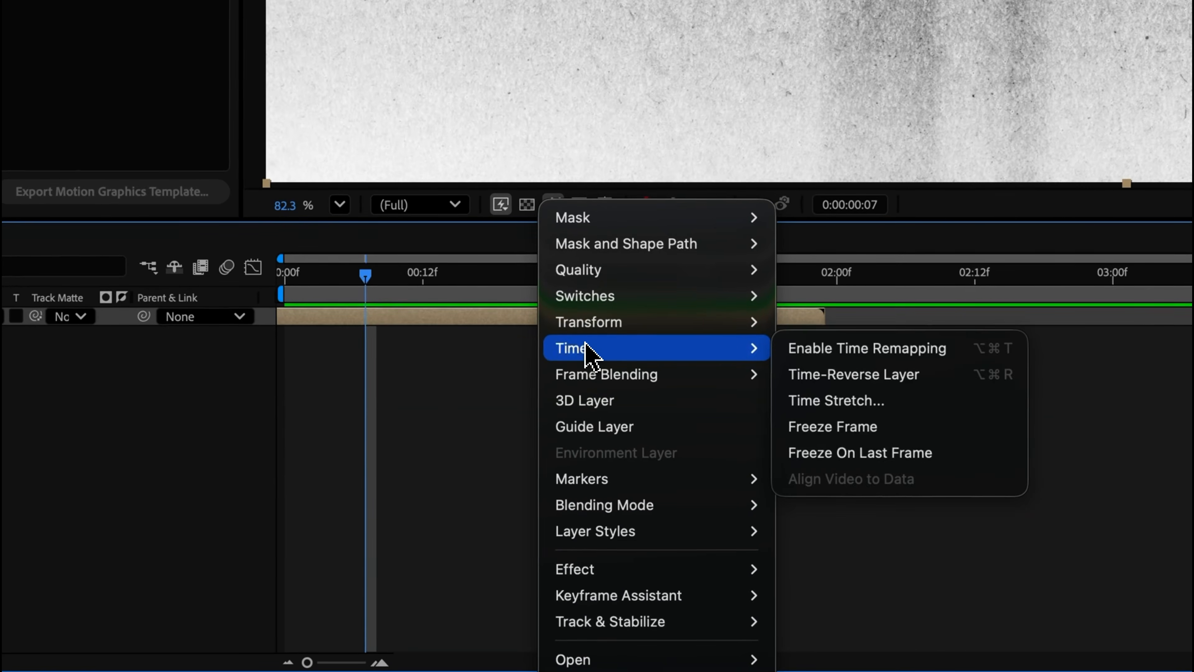
{"action": "left_click", "coordinate": [898, 351]}
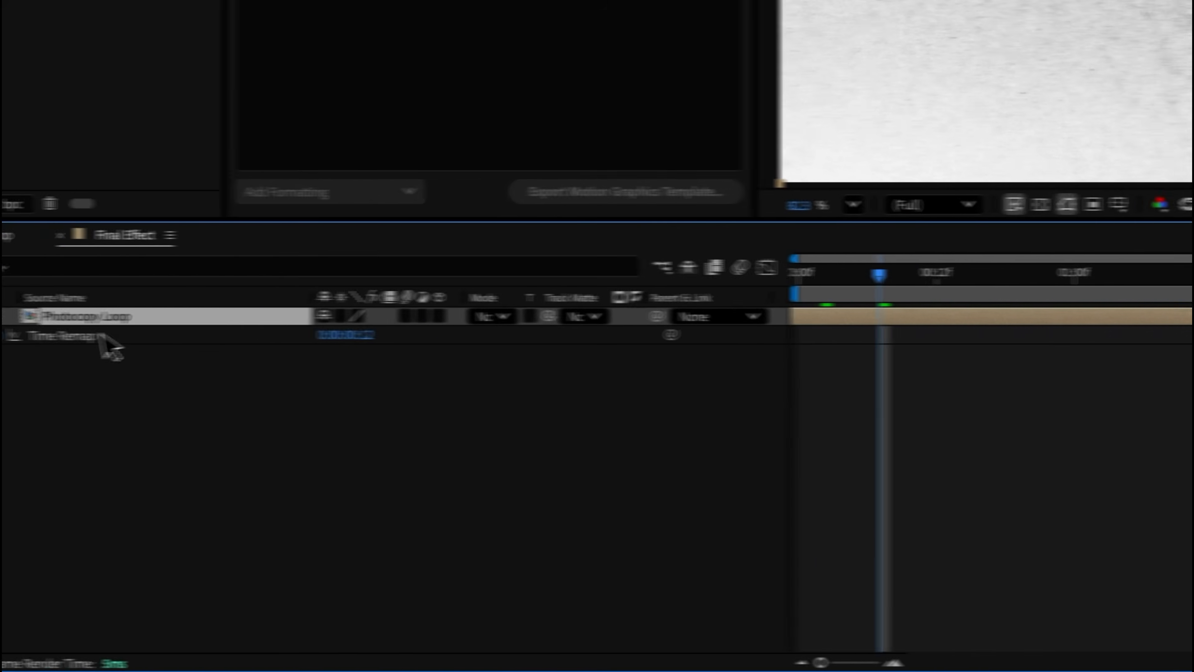
- Add a loopOut() expression to the Time Remap property of the Photocopy Loop layer
{"action": "left_click", "coordinate": [117, 335], "text": "alt"}
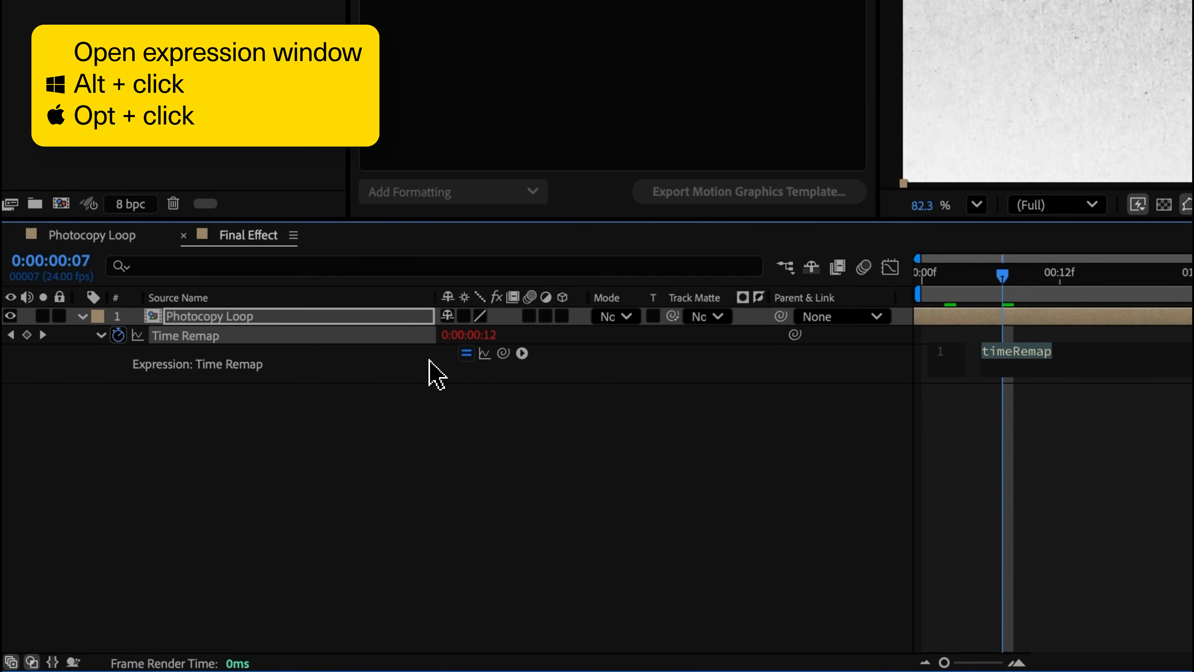
{"action": "type", "text": "loop"}
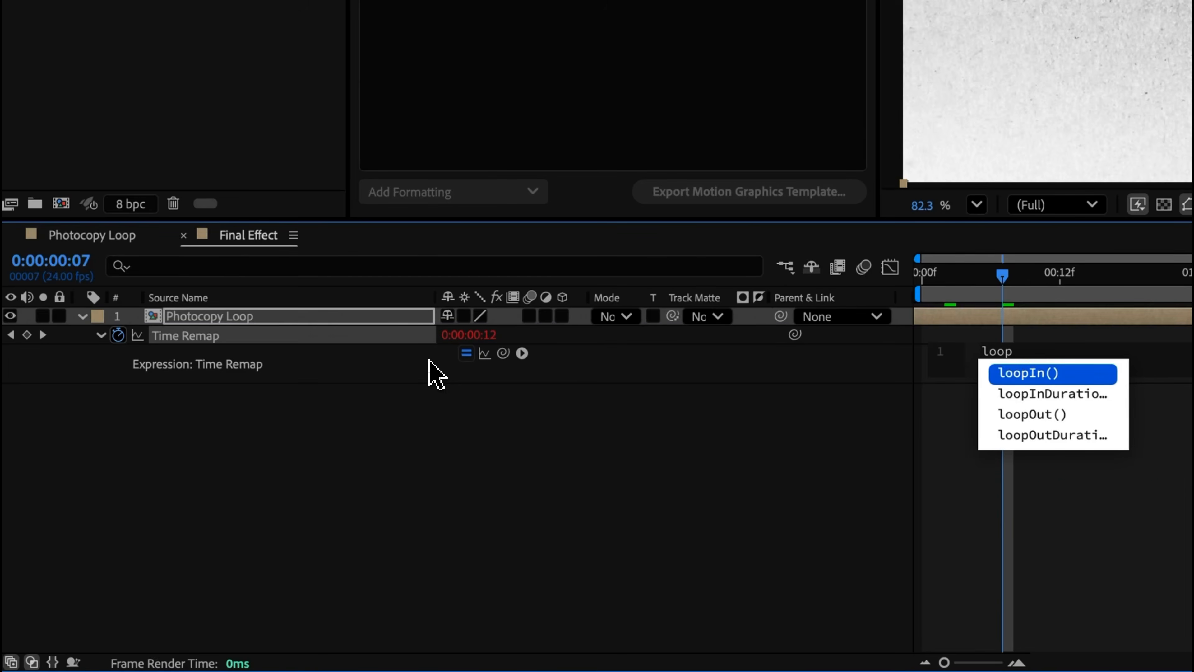
{"action": "type", "text": "Out"}
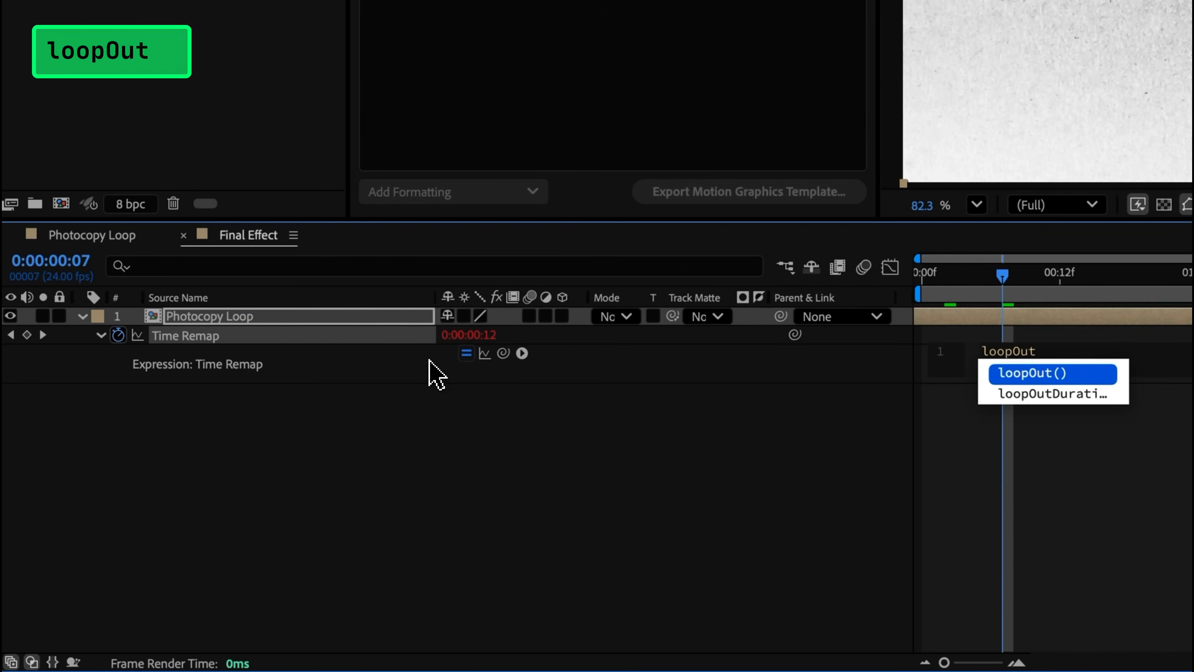
{"action": "key", "text": "Return"}
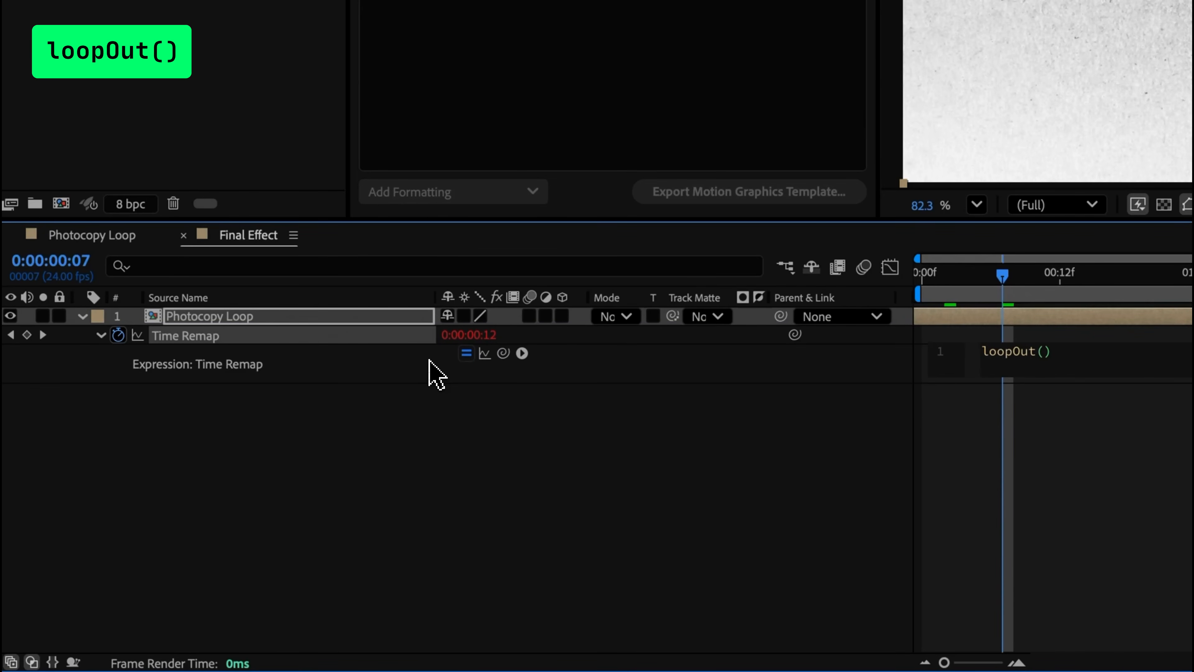
{"action": "left_click", "coordinate": [1053, 581]}
- Extend the Photocopy Loop layer's out point to the end of the Final Effect composition
{"action": "left_click", "coordinate": [405, 584]}
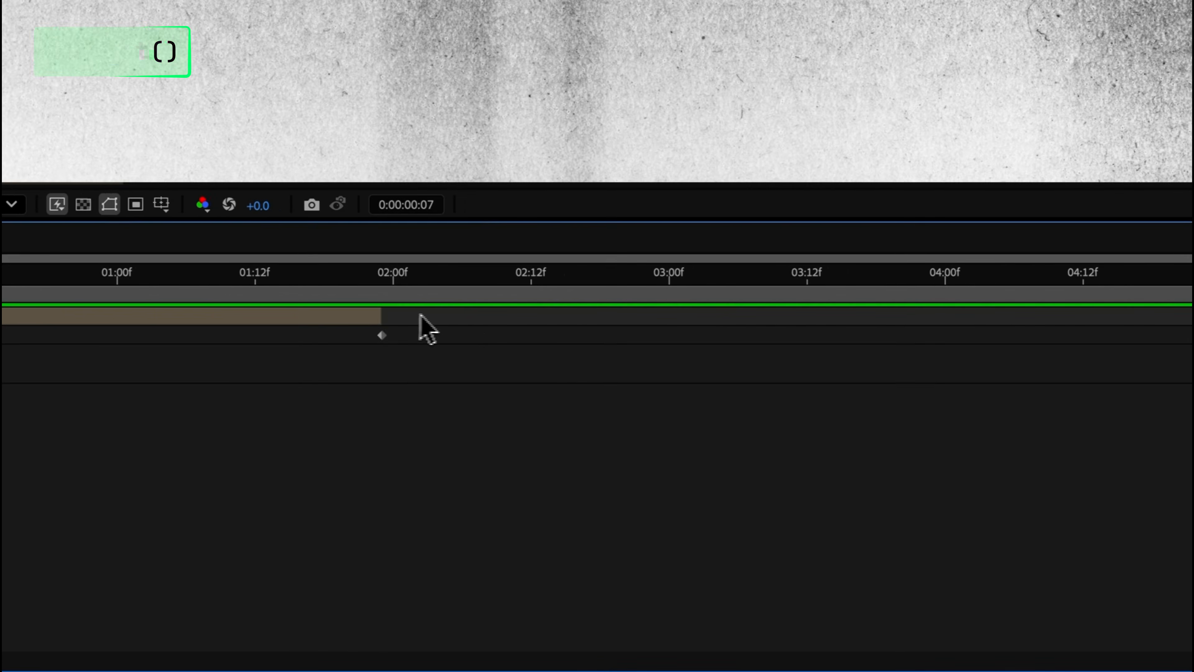
{"action": "left_click_drag", "start_coordinate": [370, 325], "coordinate": [1193, 329]}
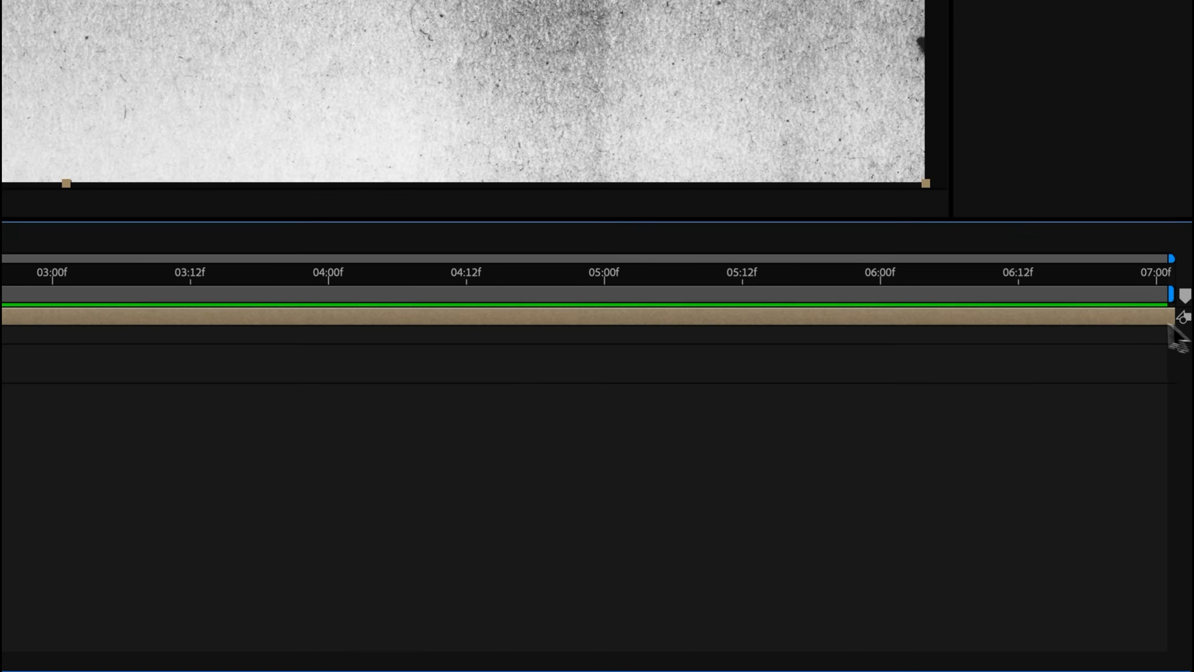
{"action": "left_click_drag", "start_coordinate": [1034, 315], "coordinate": [986, 314]}
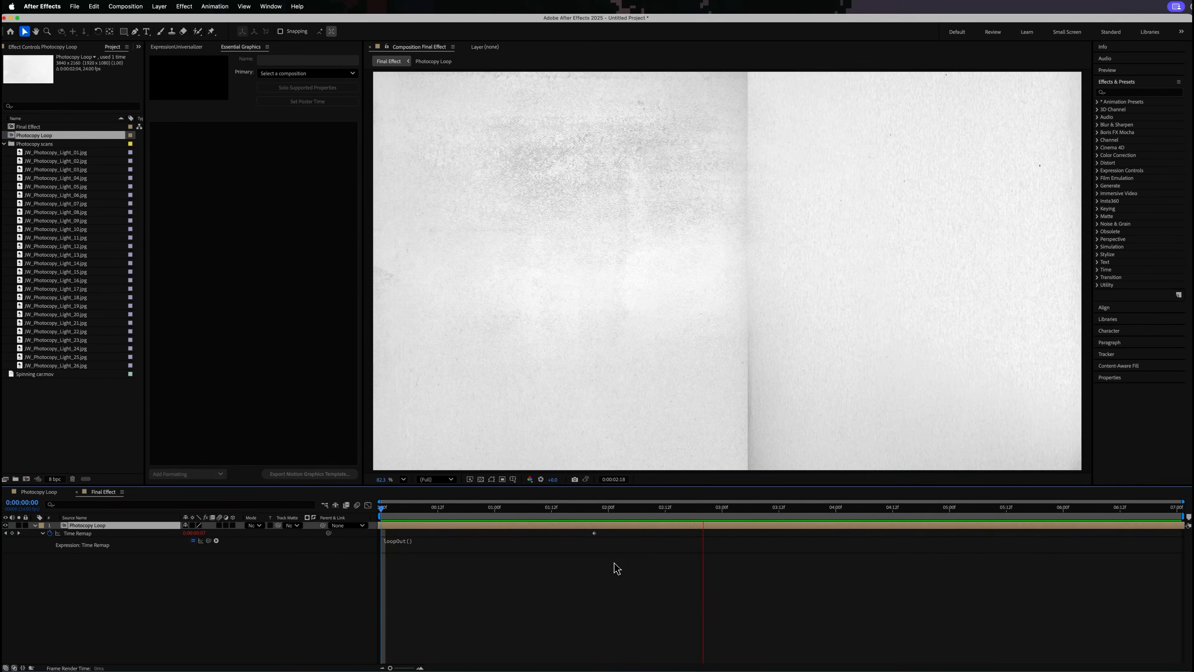
- Add Spinning car.mov above Photocopy Loop in Final Effect and slide the layer earlier in time
{"action": "left_click_drag", "start_coordinate": [41, 375], "coordinate": [66, 387]}
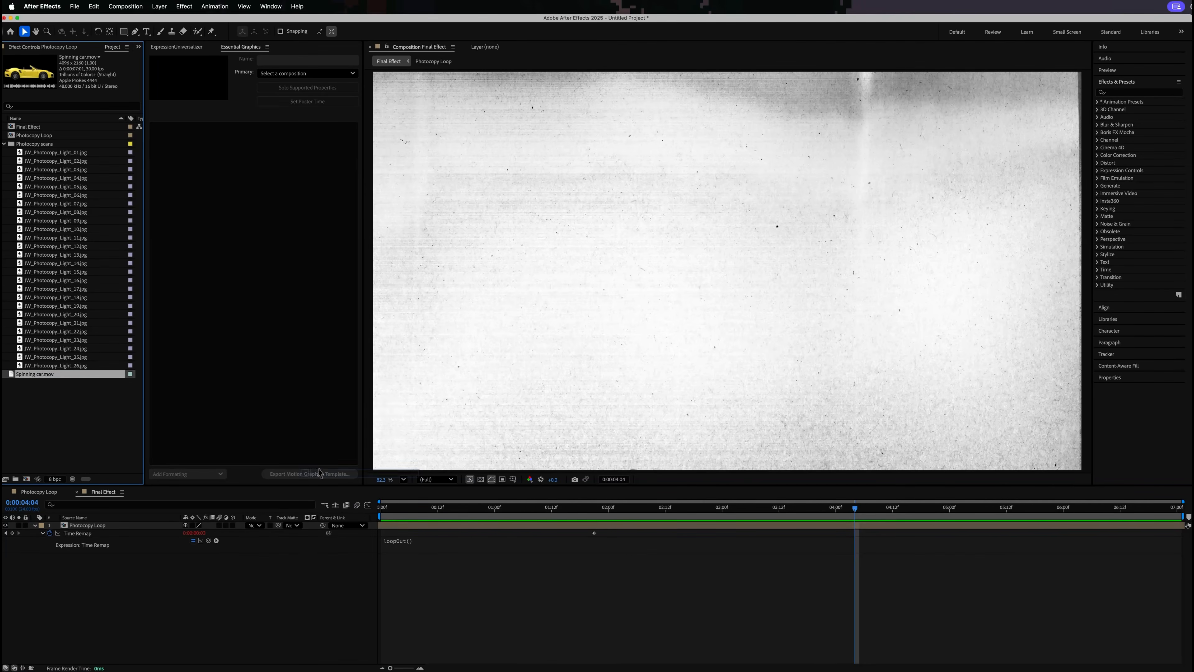
{"action": "left_click_drag", "start_coordinate": [393, 526], "coordinate": [364, 528]}
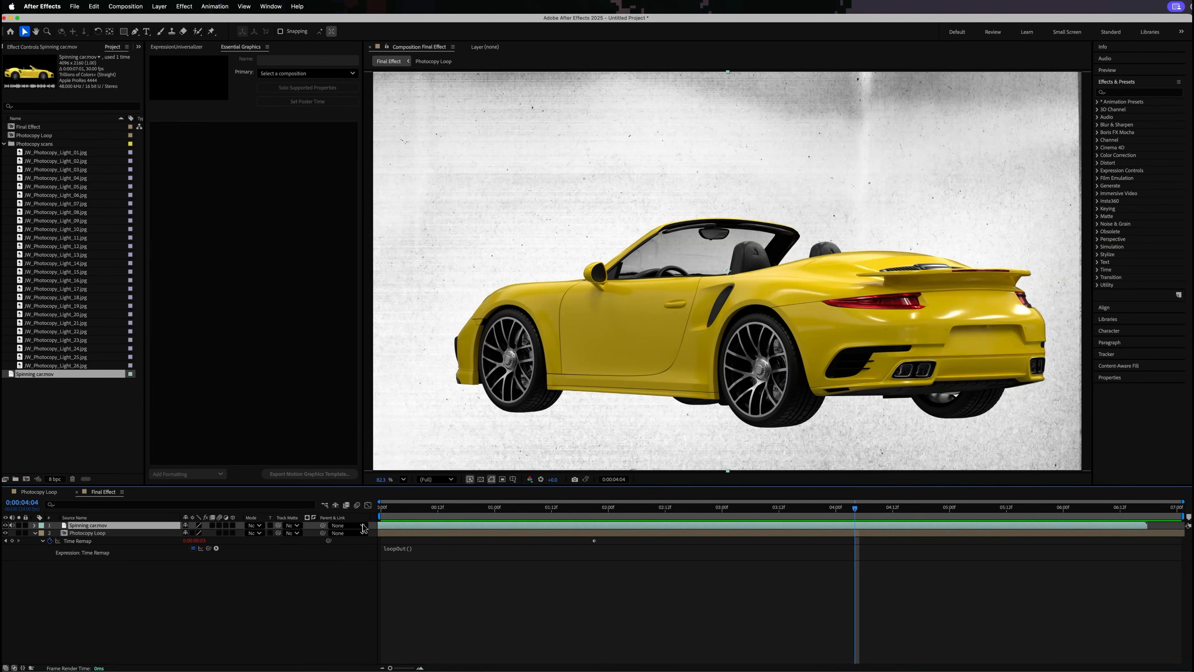
{"action": "mouse_move", "coordinate": [437, 531]}
{"action": "left_mouse_down"}
{"action": "mouse_move", "coordinate": [398, 527]}
{"action": "mouse_move", "coordinate": [440, 531]}
{"action": "left_mouse_up"}
- Enable Time Remapping on the Spinning car.mov layer and add a loopOut() expression to its Time Remap property
{"action": "right_click", "coordinate": [446, 529]}
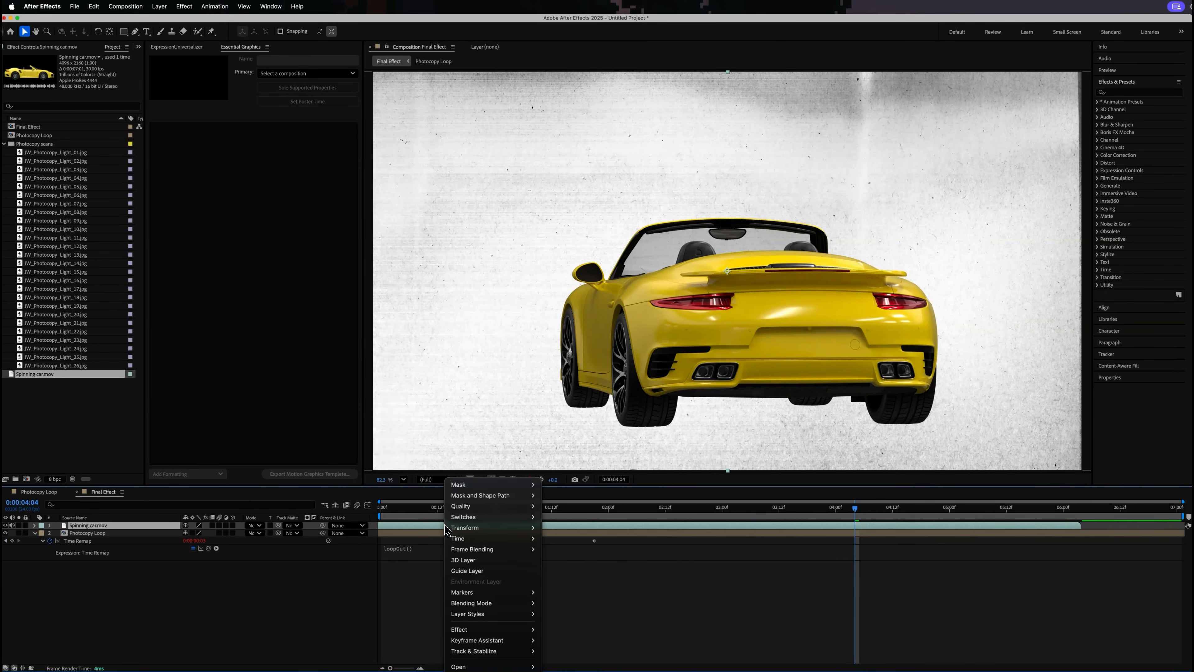
{"action": "mouse_move", "coordinate": [457, 538]}
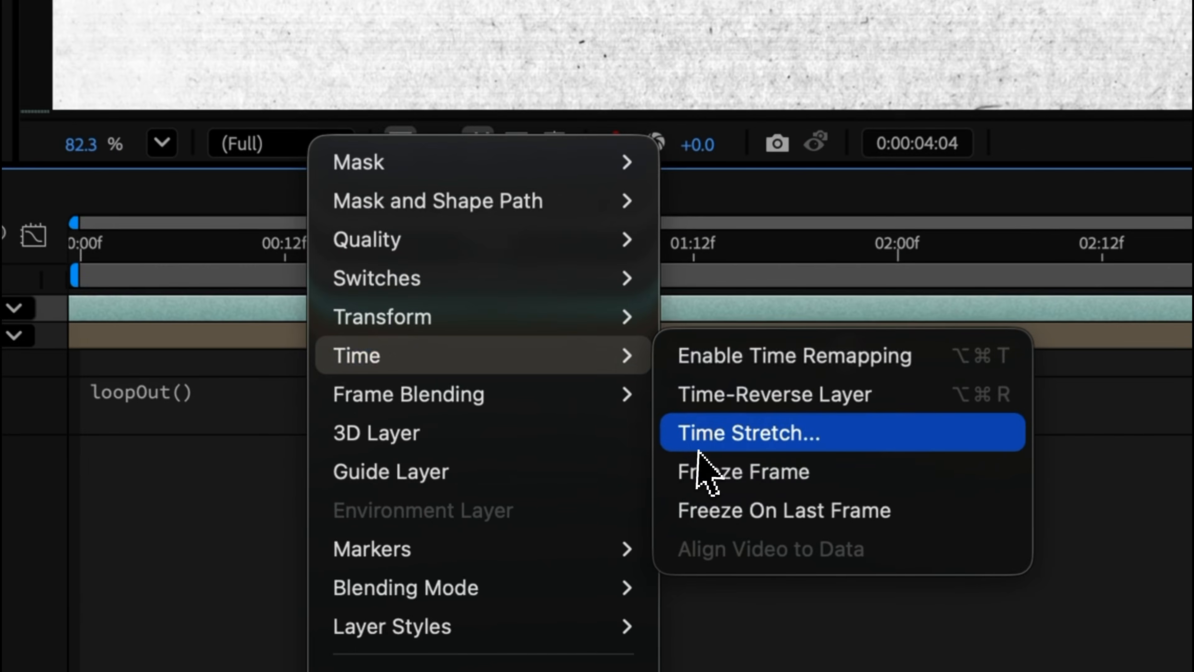
{"action": "left_click", "coordinate": [777, 365]}
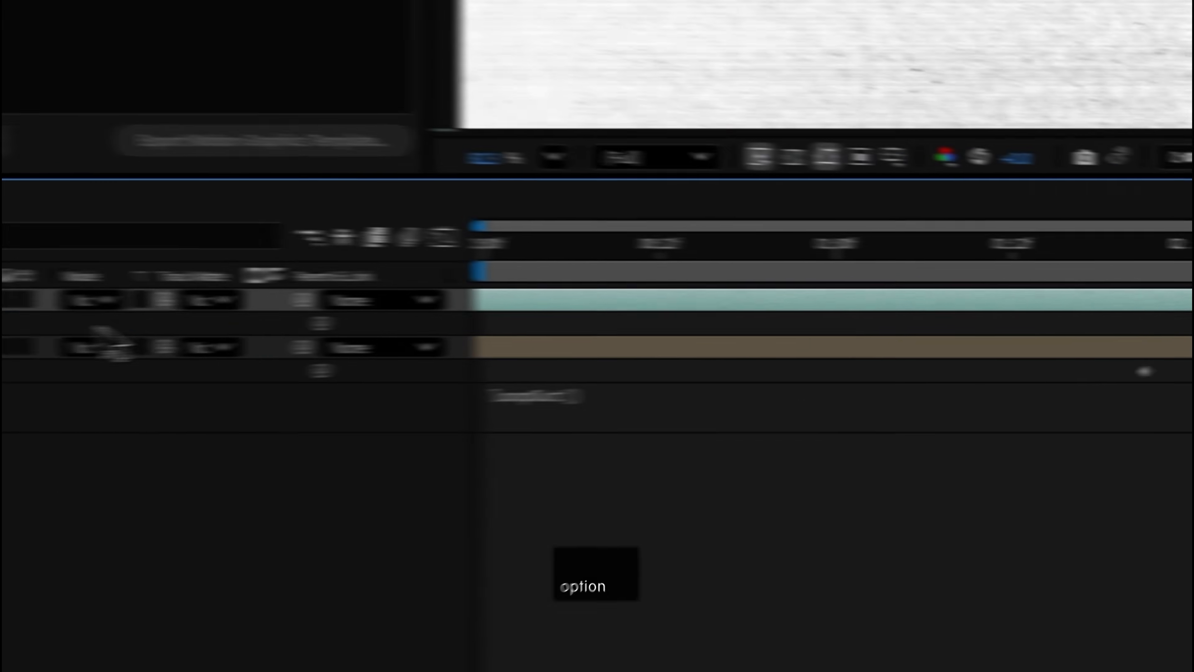
{"action": "left_click", "coordinate": [47, 319], "text": "alt"}
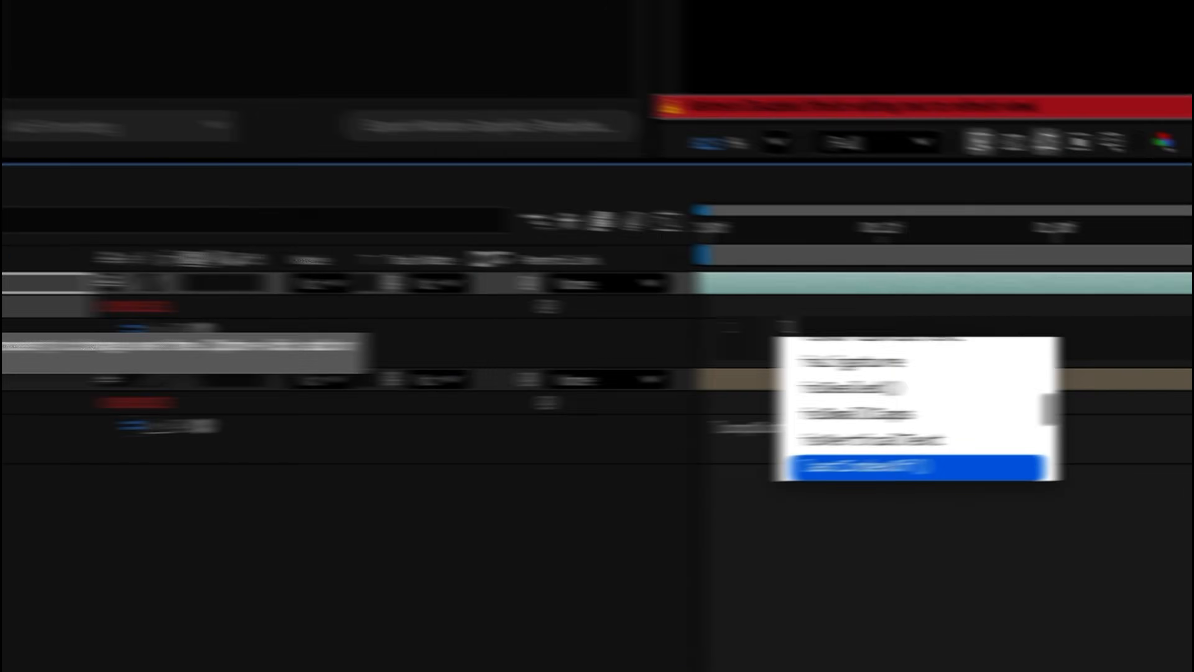
{"action": "type", "text": "loopOut("}
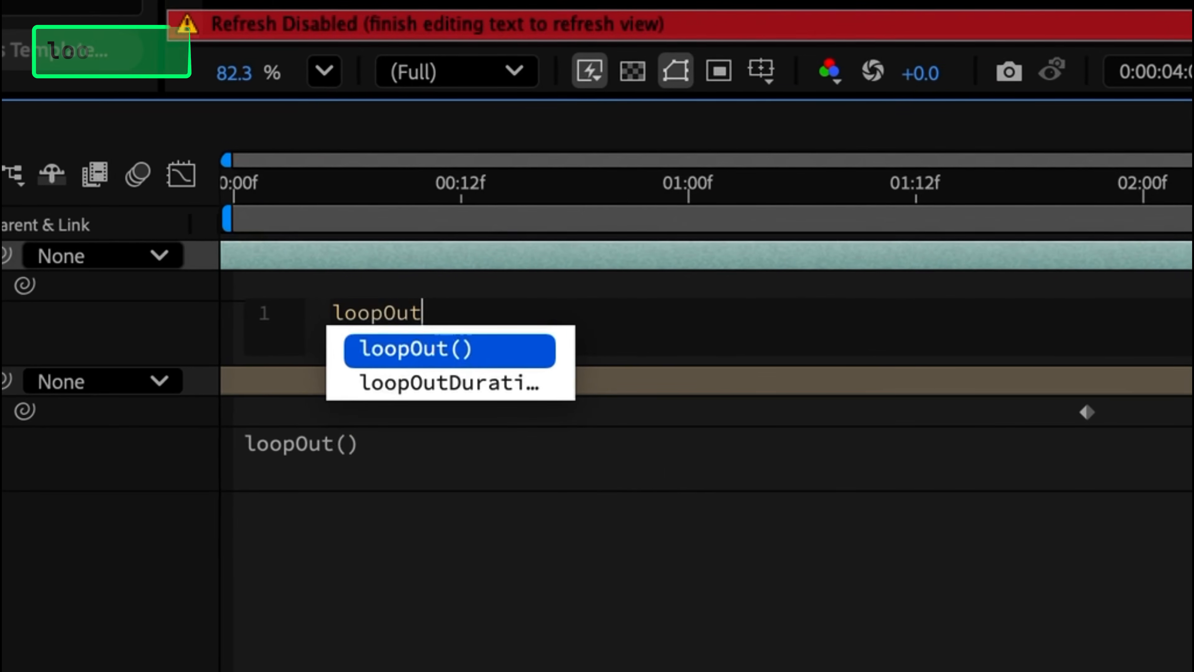
{"action": "type", "text": ")"}
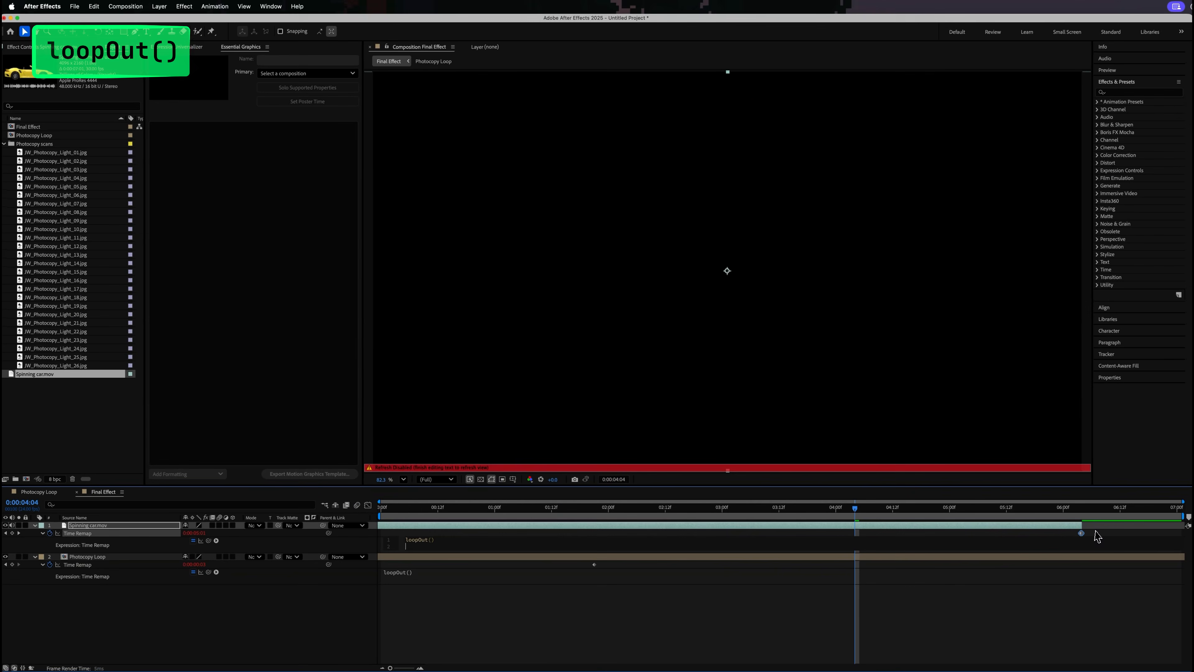
- Shift Spinning car.mov in time, extend its out point to the end of the composition, and play the loop
{"action": "left_click", "coordinate": [1083, 533]}
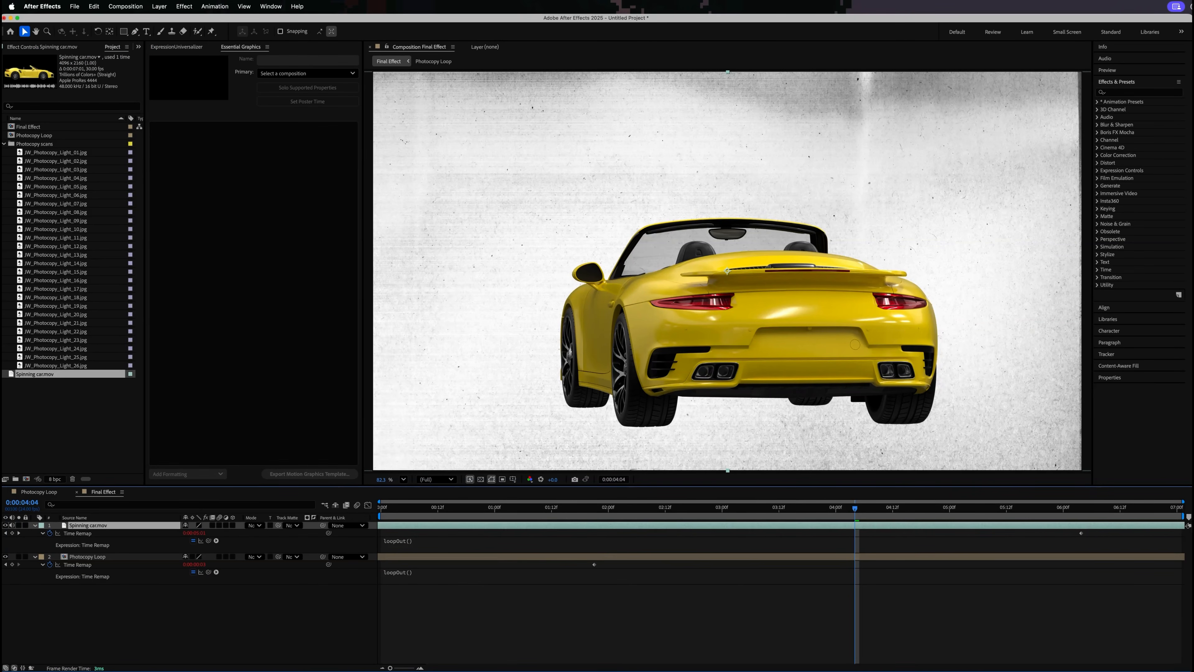
{"action": "left_click_drag", "start_coordinate": [1131, 529], "coordinate": [1030, 531]}
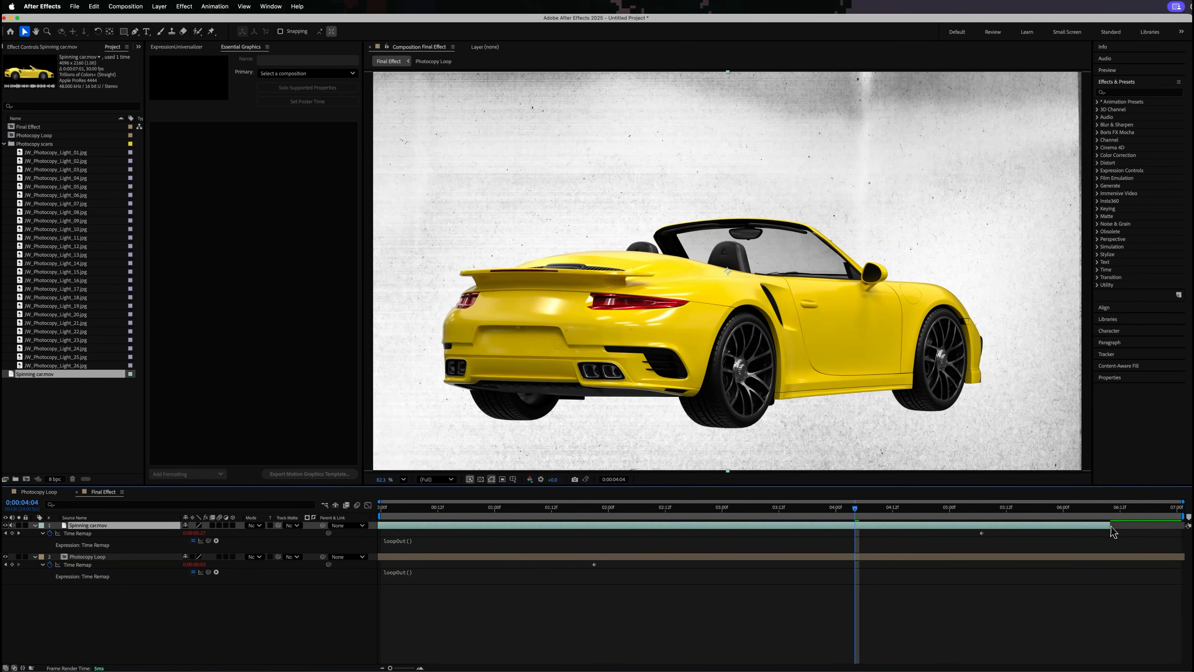
{"action": "left_click_drag", "start_coordinate": [1106, 527], "coordinate": [1181, 526]}
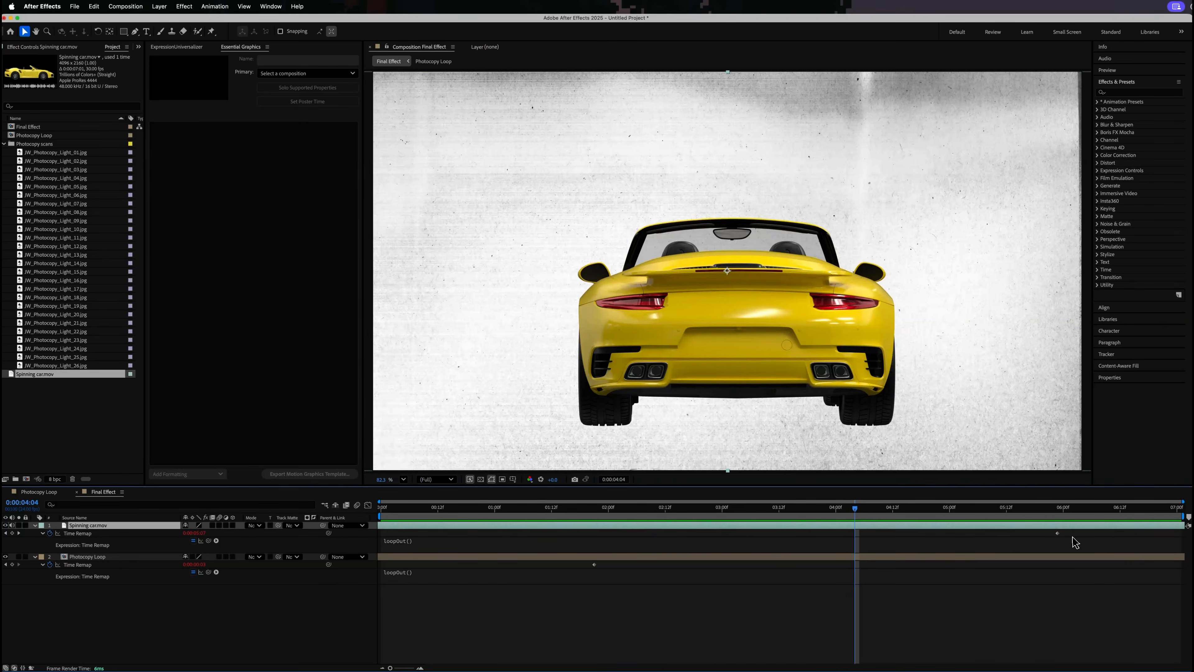
{"action": "key", "text": "space"}
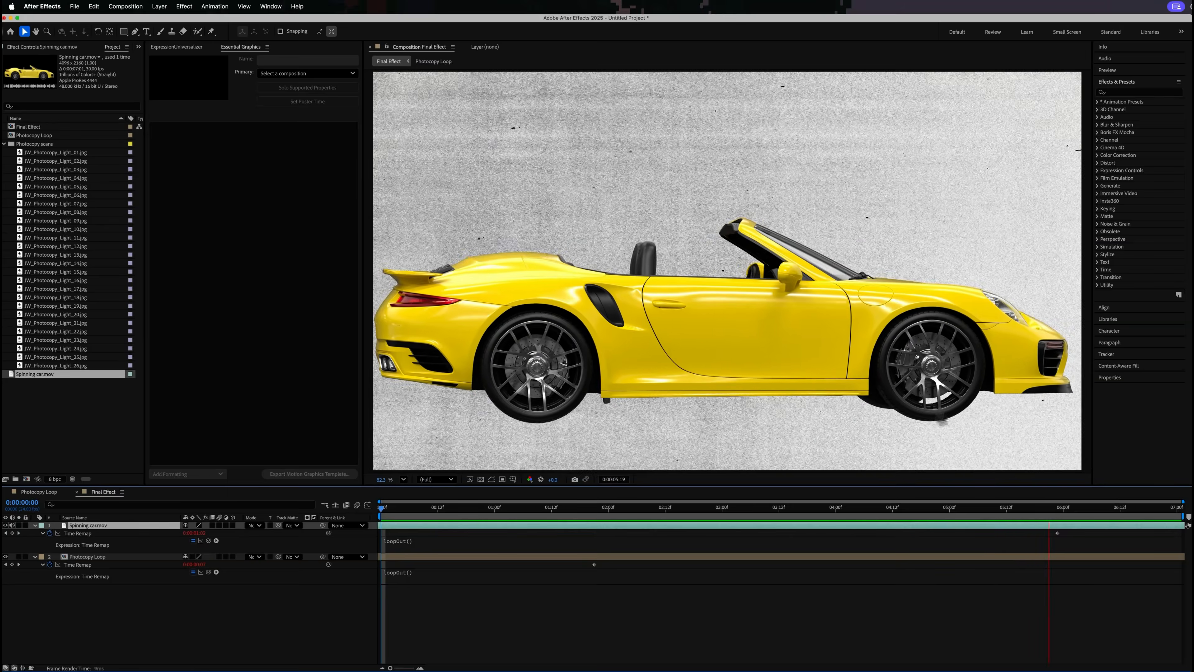
- Search the effects for "black" and apply Black & White to the Spinning car.mov layer
{"action": "left_click", "coordinate": [1155, 100]}
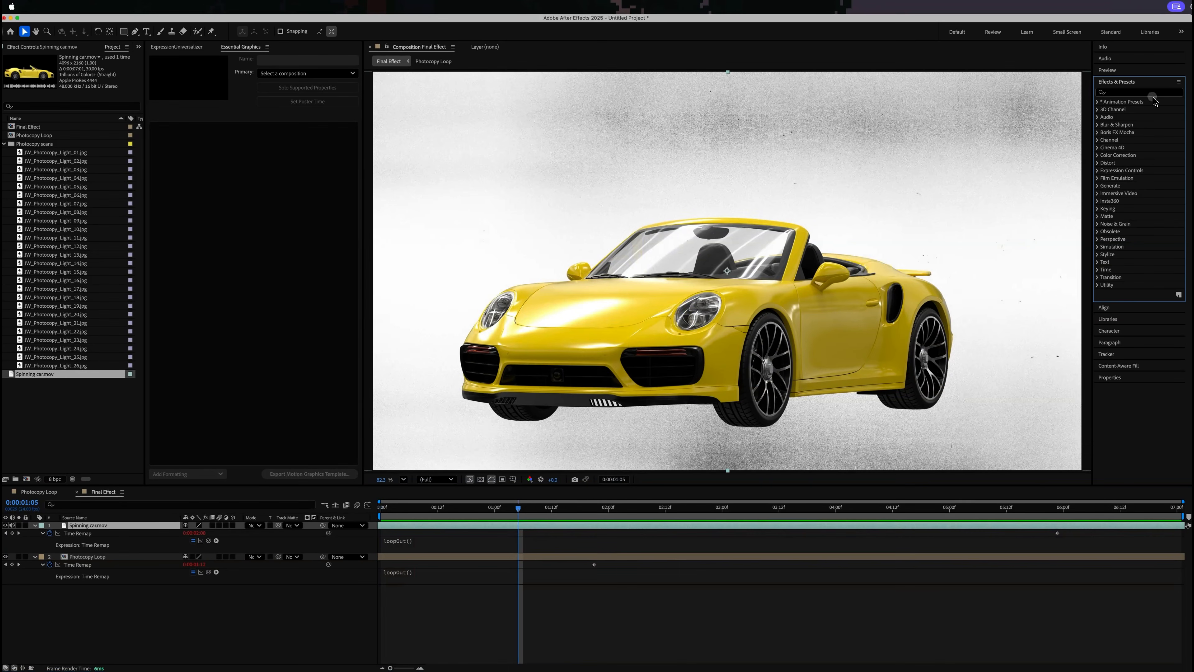
{"action": "type", "text": "black"}
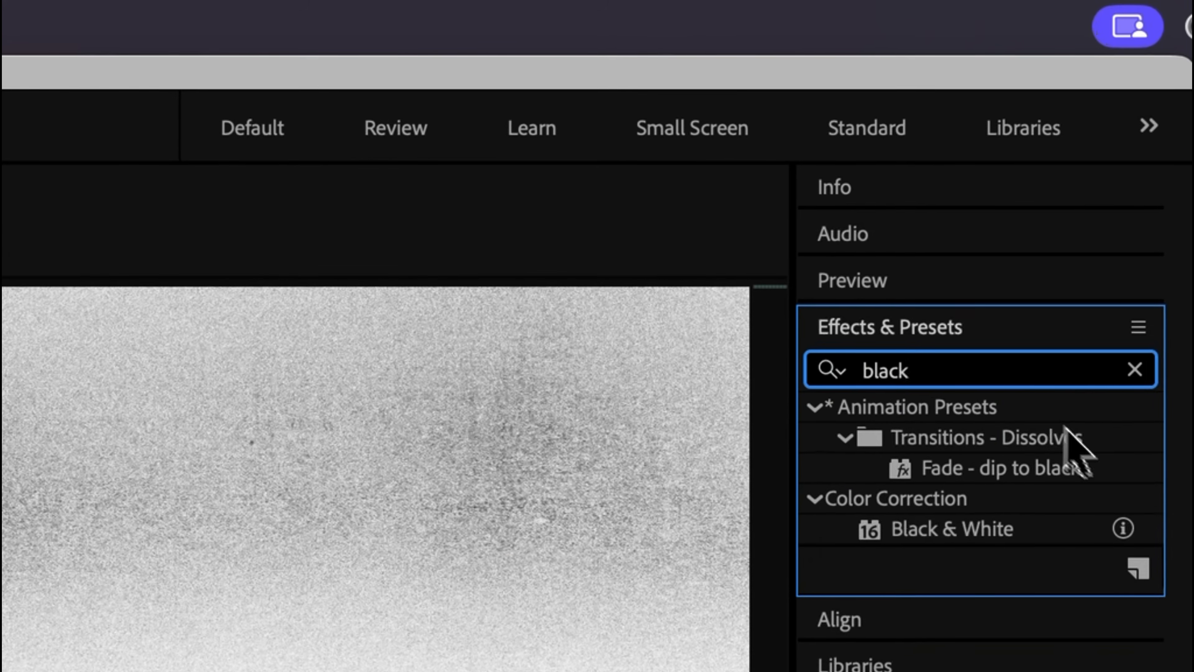
{"action": "left_click_drag", "start_coordinate": [986, 535], "coordinate": [778, 537]}
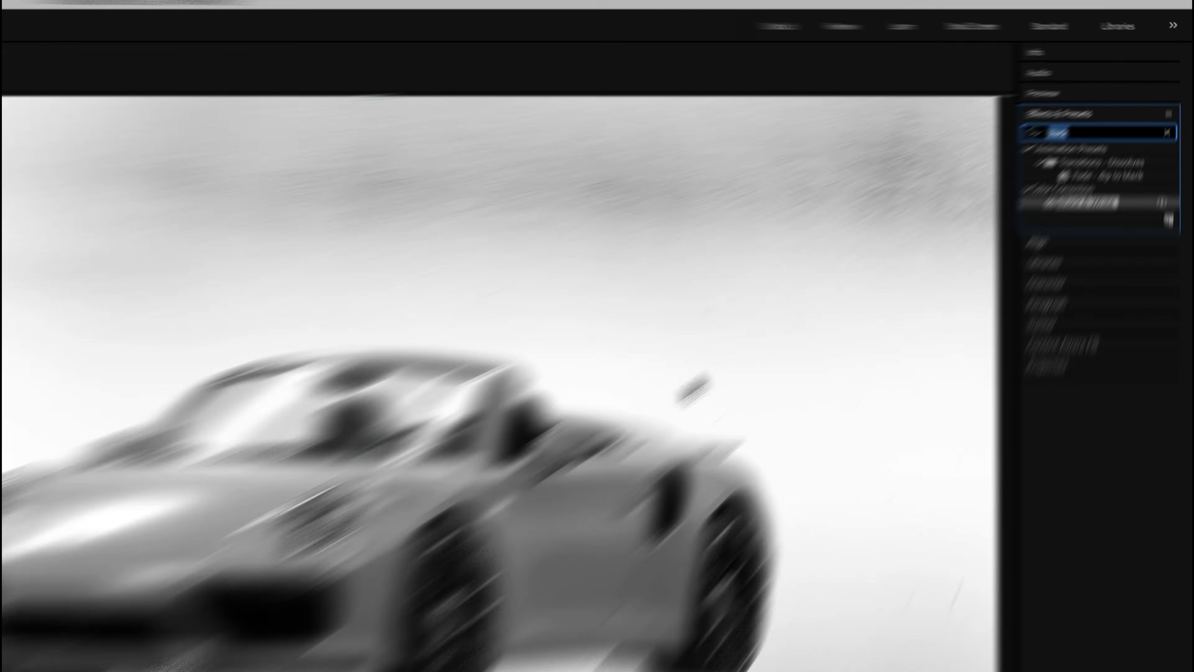
- Find the Curves color correction effect and apply it to the Spinning car.mov layer
{"action": "type", "text": "curv"}
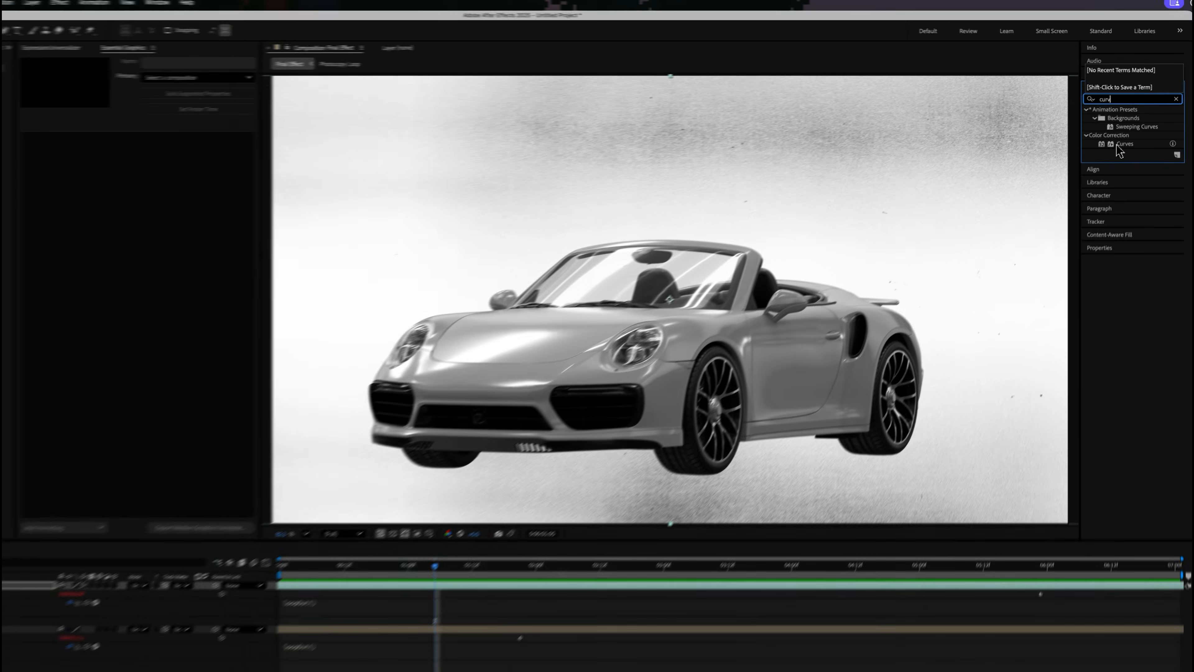
{"action": "left_click", "coordinate": [909, 412]}
{"action": "double_click", "coordinate": [1123, 137]}
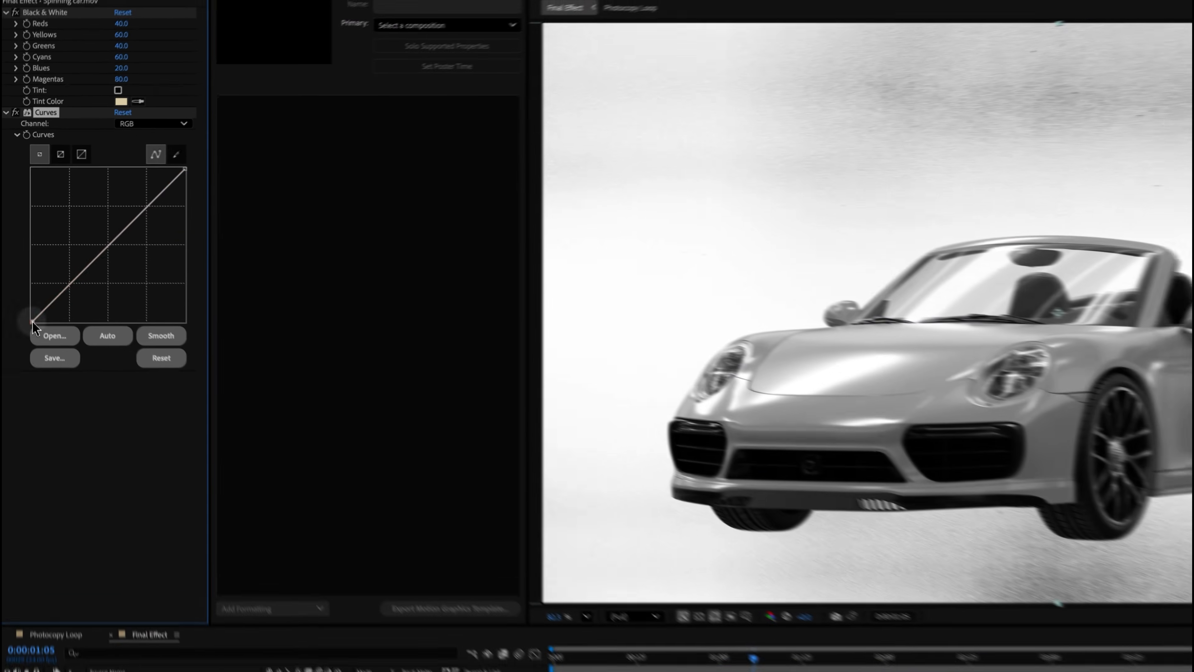
- Bring the RGB curve's black and white end points inward to form a steep, high-contrast curve
{"action": "left_click_drag", "start_coordinate": [22, 277], "coordinate": [57, 278]}
{"action": "left_click_drag", "start_coordinate": [93, 346], "coordinate": [107, 346]}
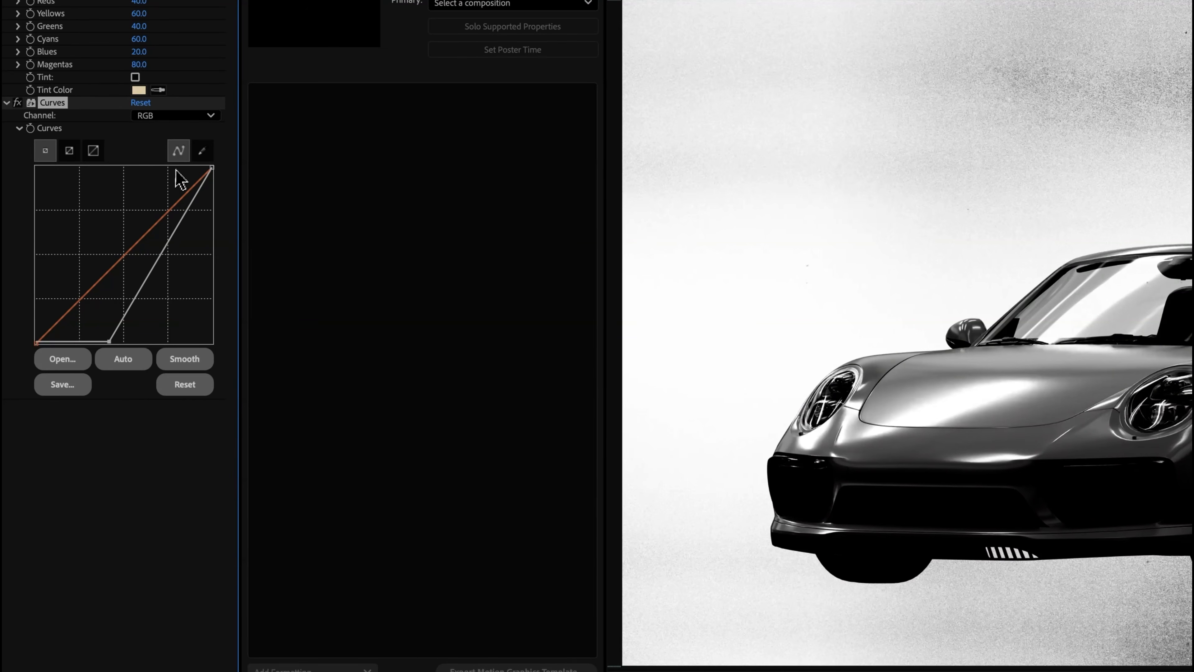
{"action": "left_click_drag", "start_coordinate": [211, 169], "coordinate": [138, 170]}
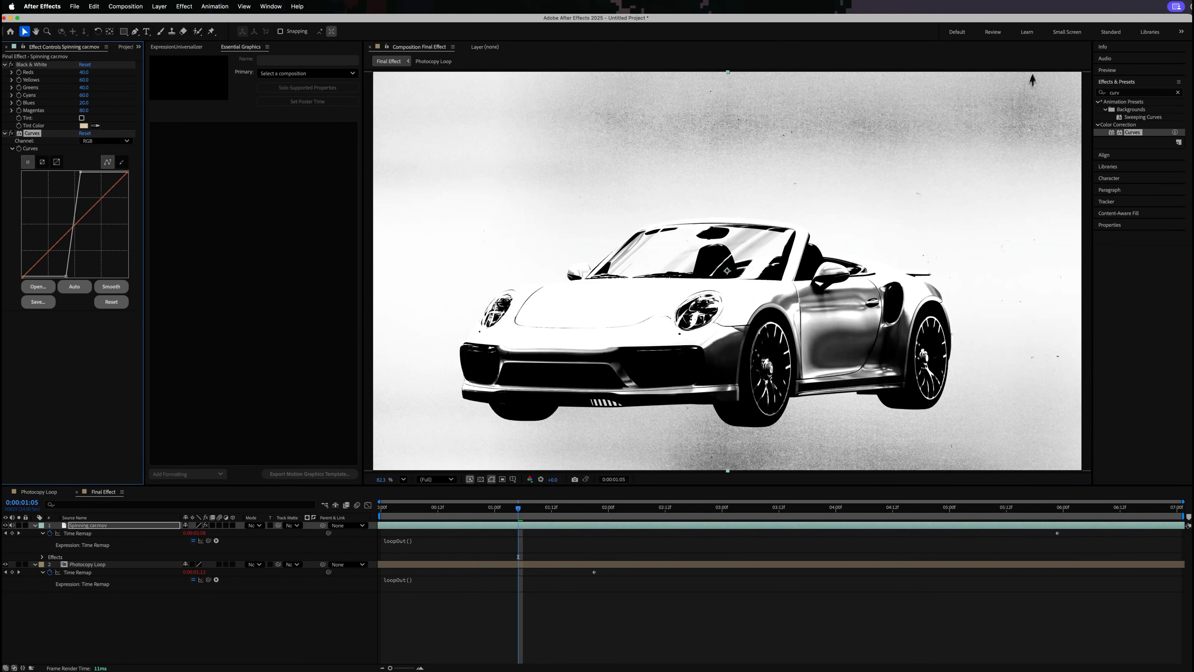
- Apply the Noise effect to Spinning car.mov, turn off Use Color Noise and set Amount of Noise to 100%
{"action": "left_click", "coordinate": [1178, 92]}
{"action": "left_click", "coordinate": [704, 548]}
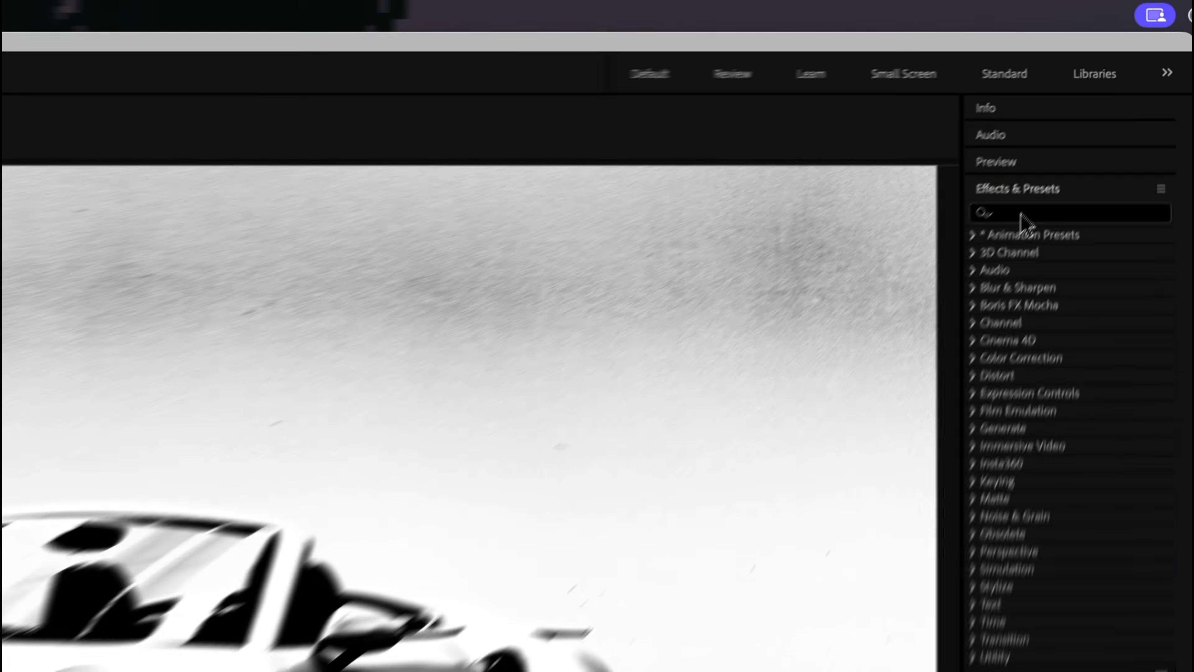
{"action": "left_click", "coordinate": [1120, 93]}
{"action": "type", "text": "noise"}
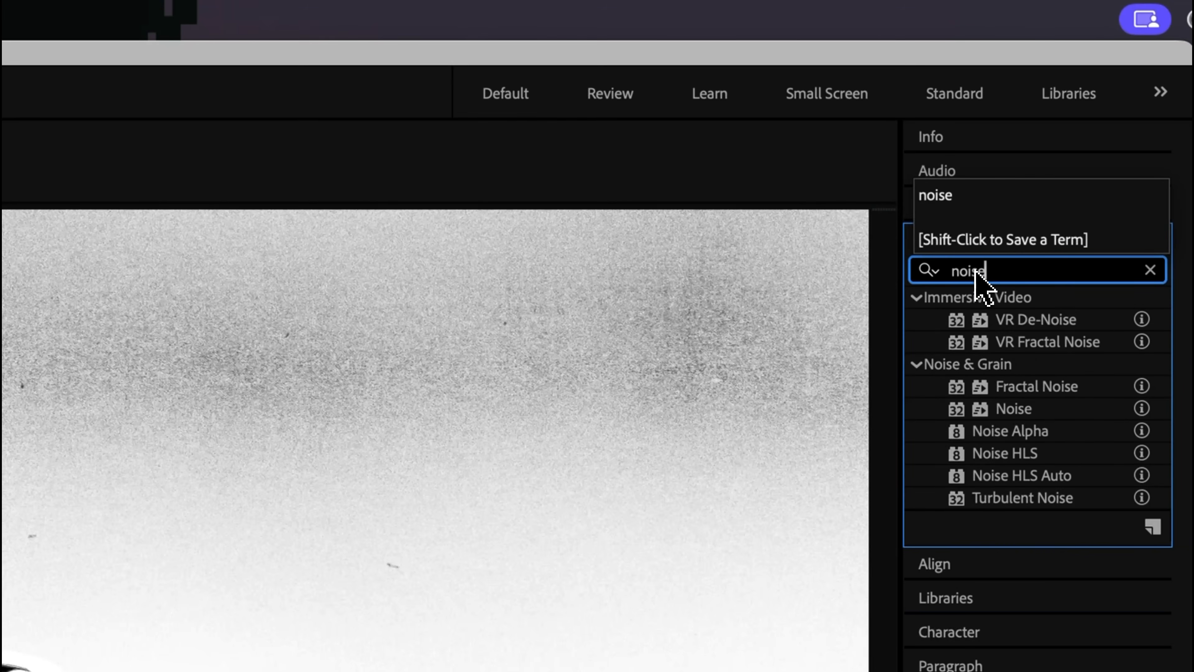
{"action": "left_click", "coordinate": [1009, 411]}
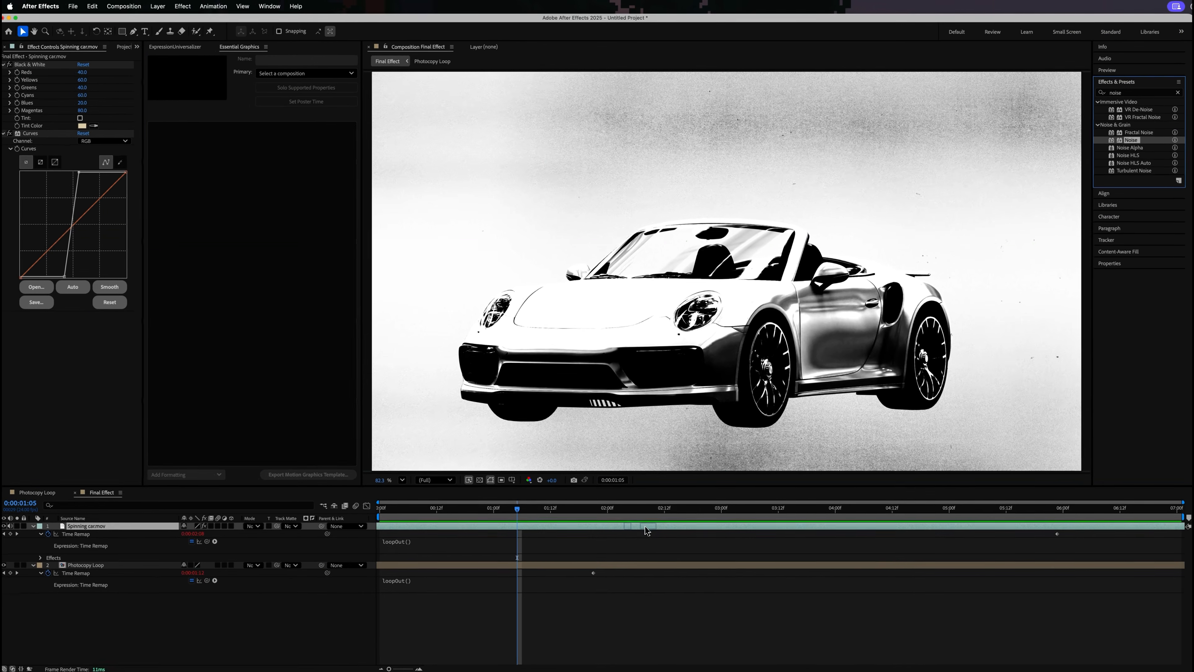
{"action": "left_click_drag", "start_coordinate": [647, 530], "coordinate": [648, 532]}
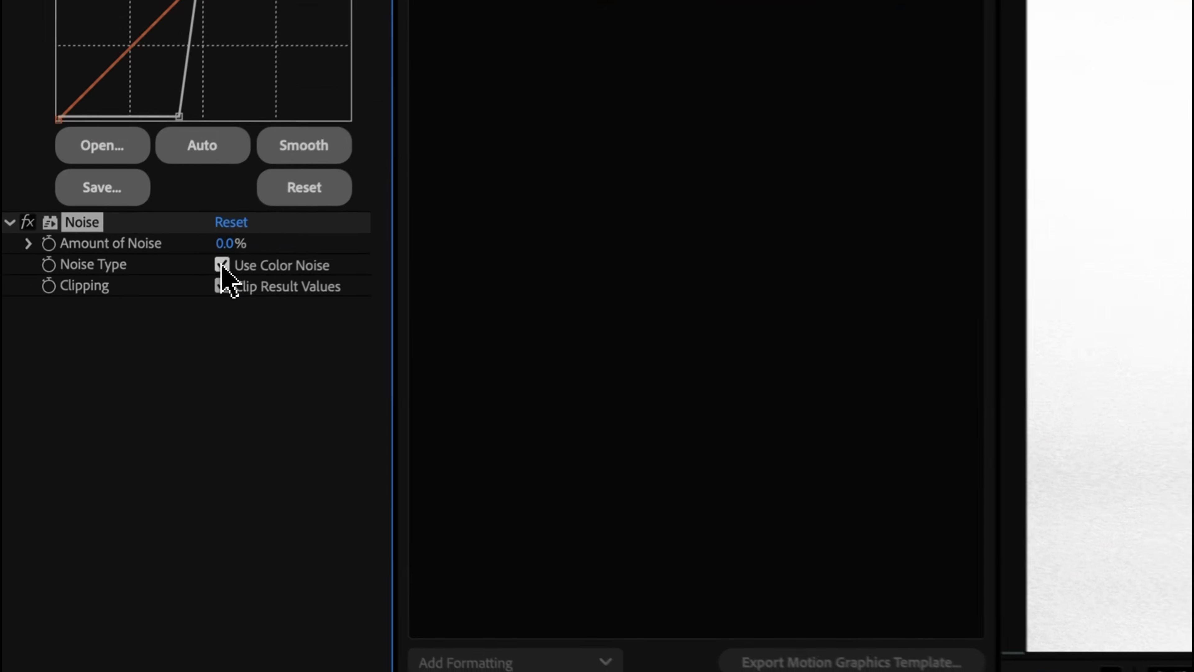
{"action": "left_click", "coordinate": [223, 266]}
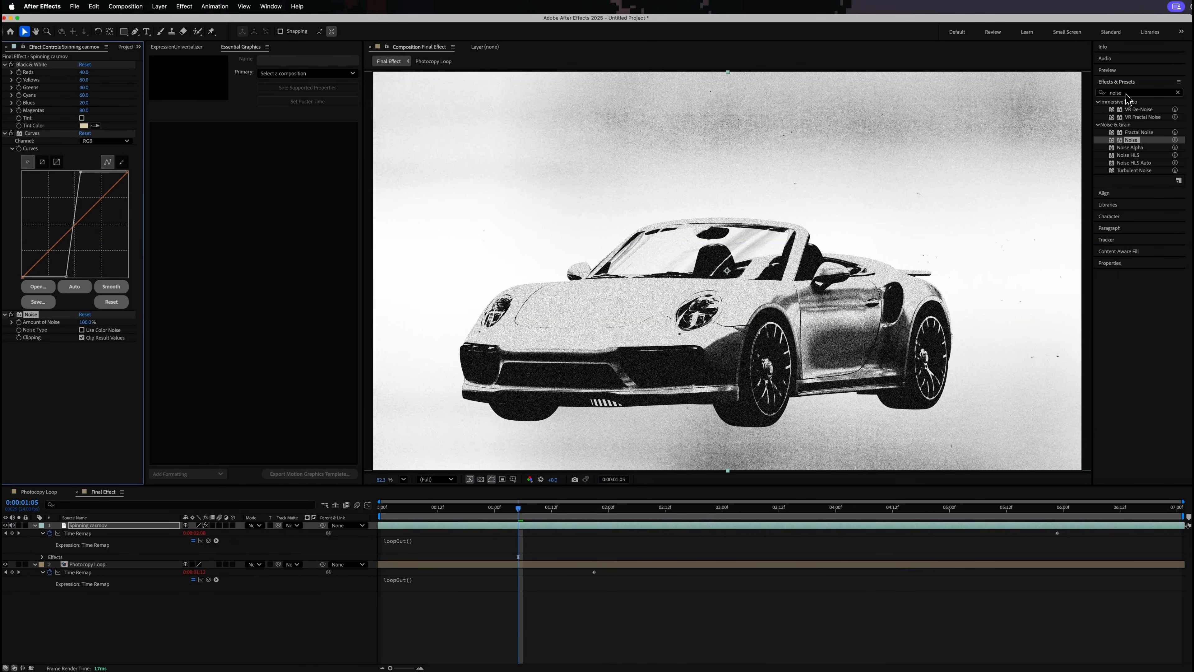
- Apply Gaussian Blur to Spinning car.mov, turn off Repeat Edge Pixels and reduce Blurriness to a slight softening
{"action": "type", "text": "blur"}
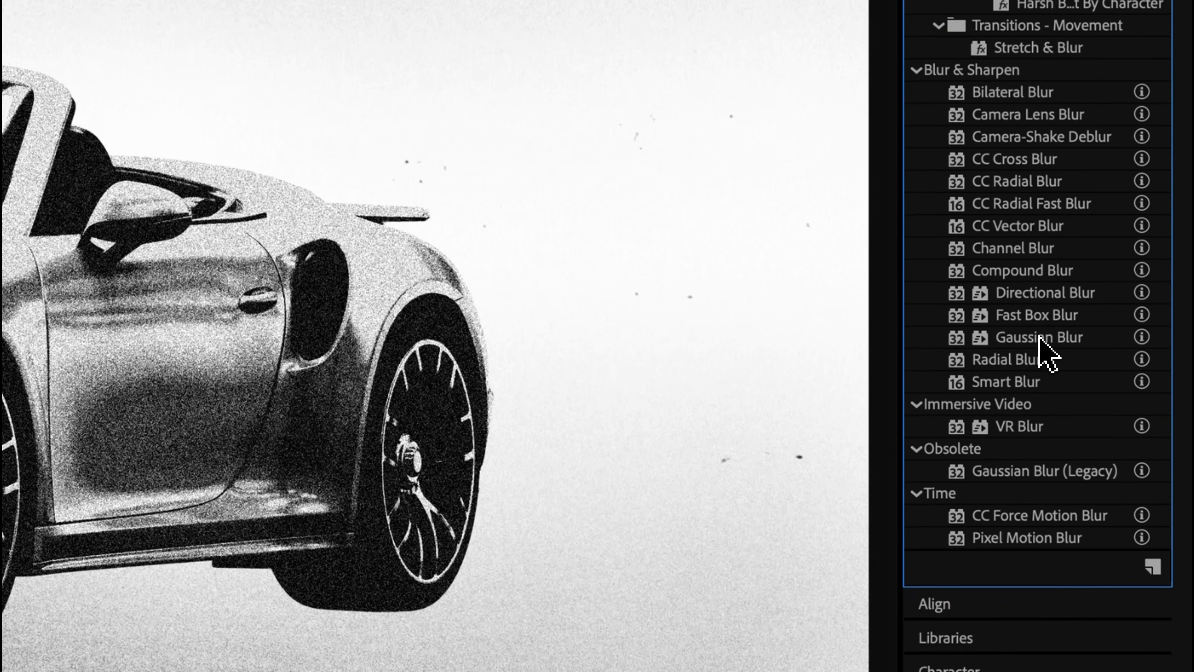
{"action": "left_click_drag", "start_coordinate": [1041, 575], "coordinate": [383, 433]}
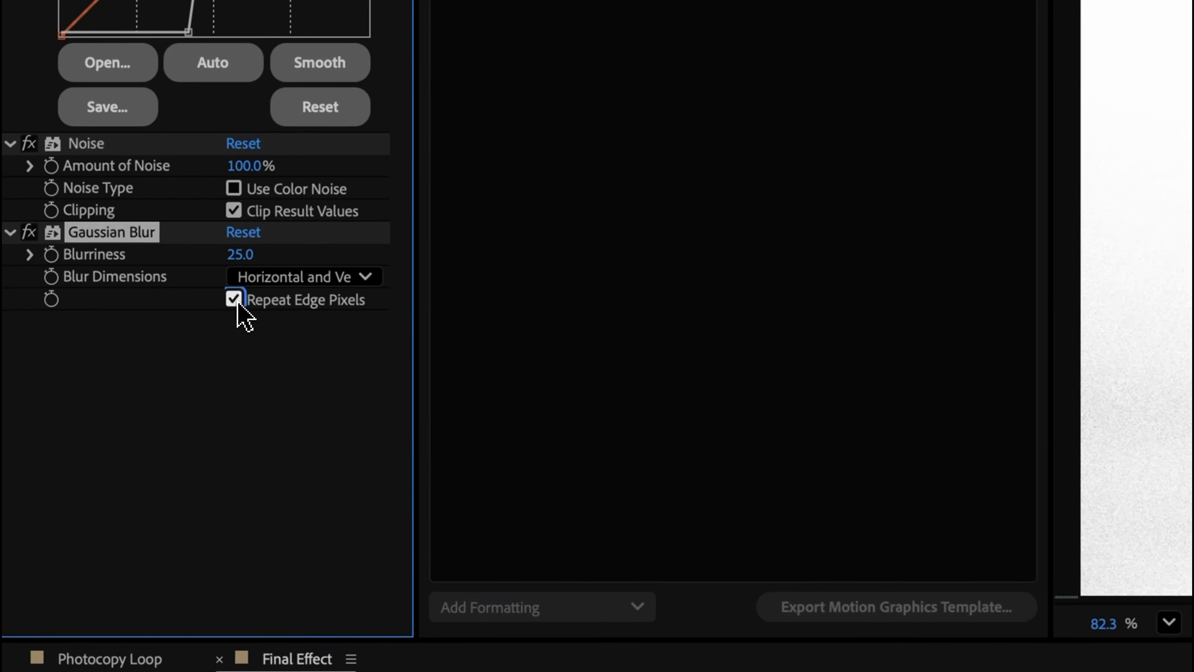
{"action": "left_click", "coordinate": [115, 349]}
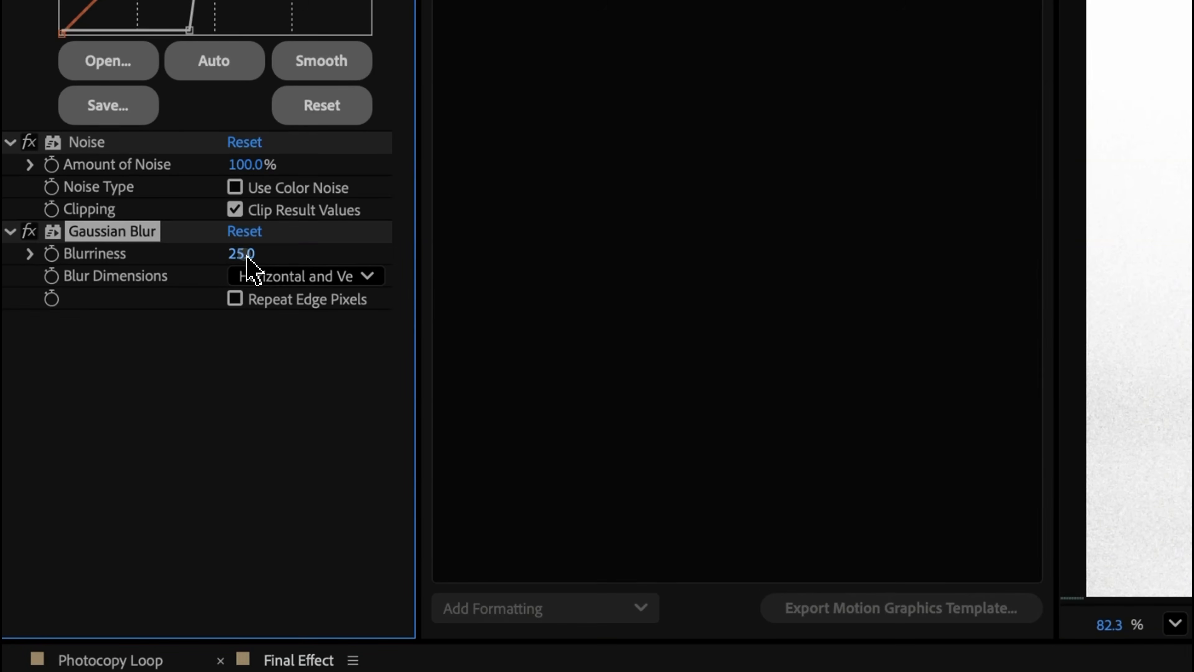
{"action": "key", "text": "Return"}
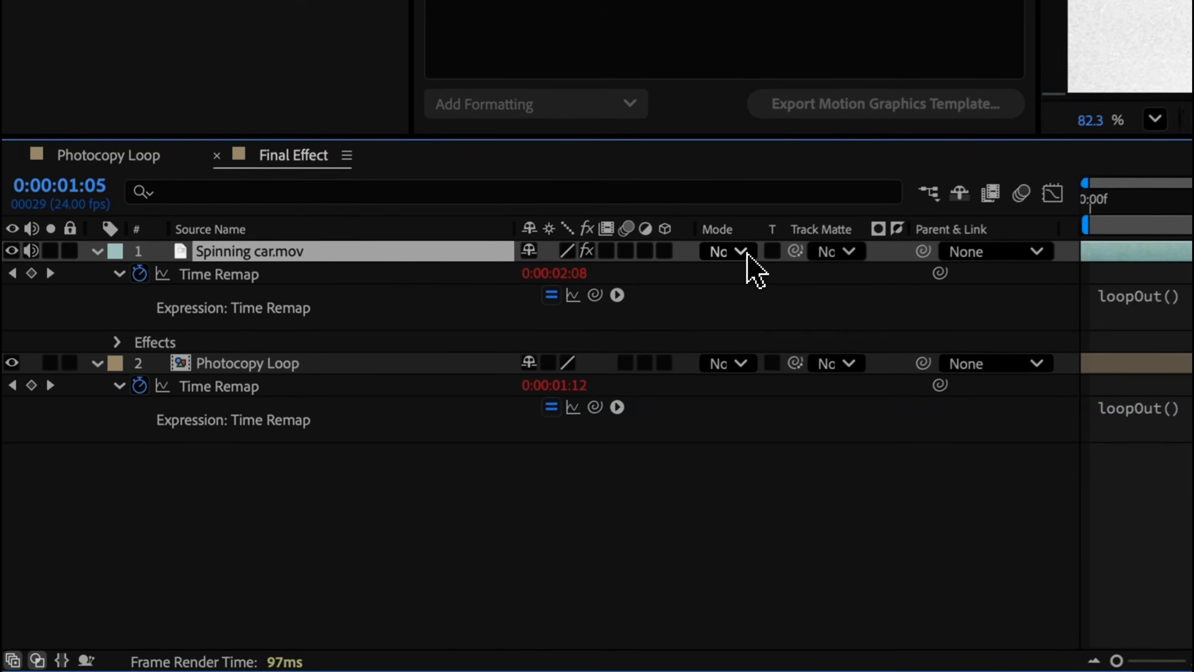
- Set the Spinning car.mov layer's blending mode to Difference and apply the Invert effect to it
{"action": "left_click", "coordinate": [746, 255]}
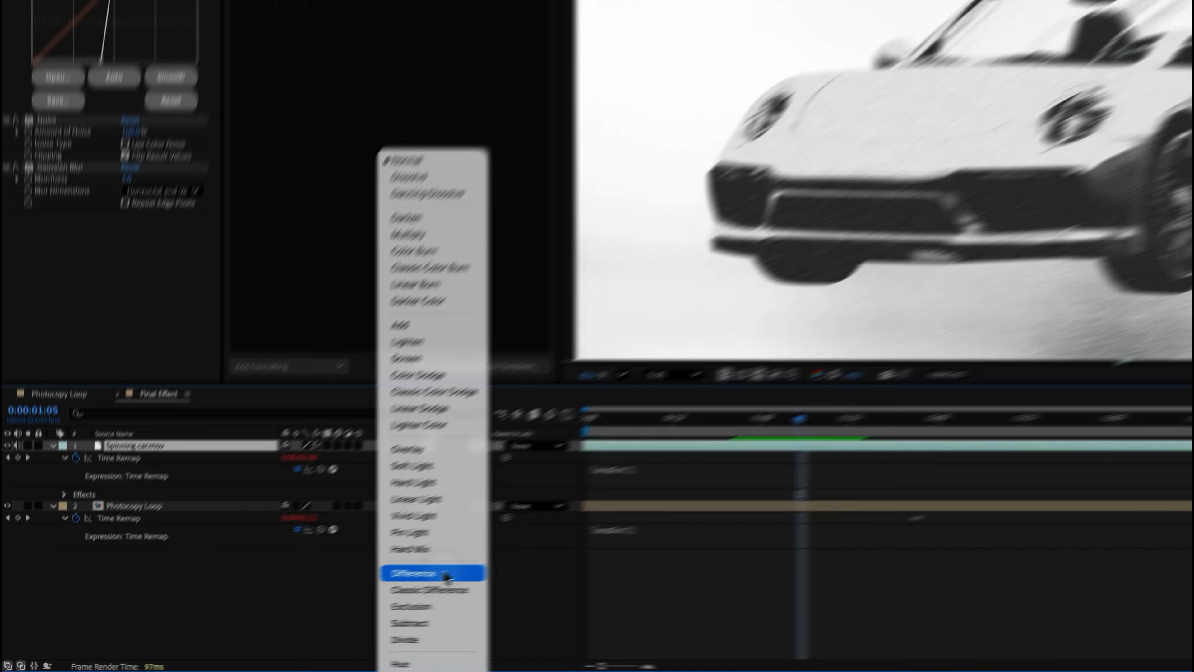
{"action": "left_click", "coordinate": [839, 484]}
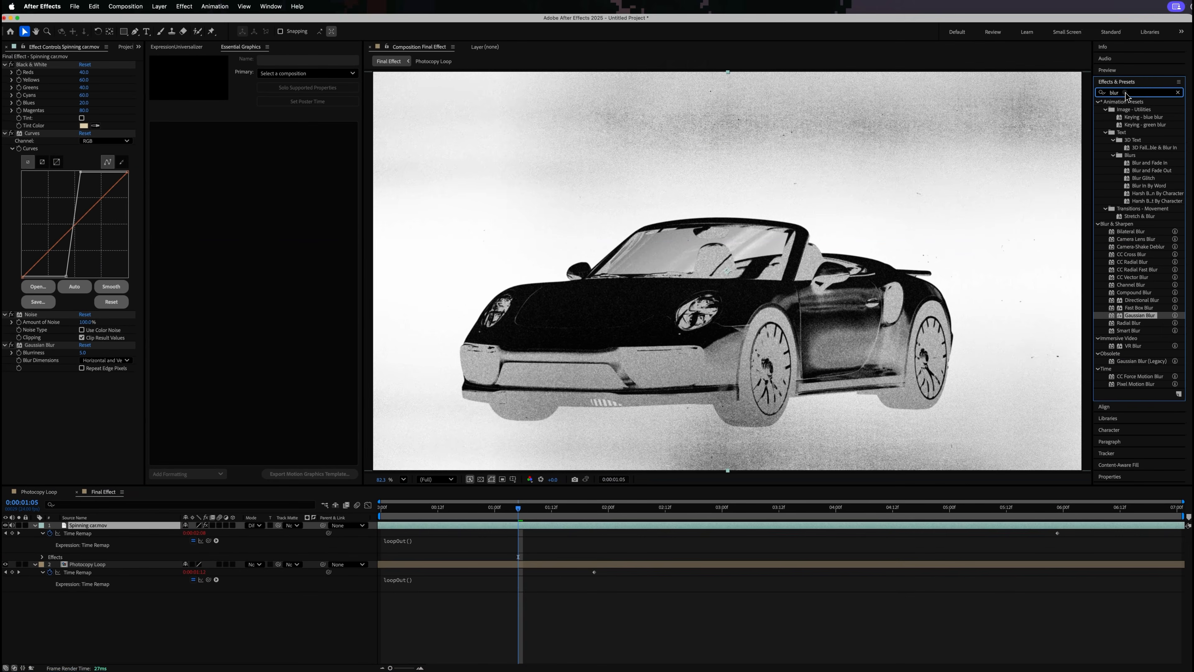
{"action": "left_click", "coordinate": [1126, 94]}
{"action": "type", "text": "inv"}
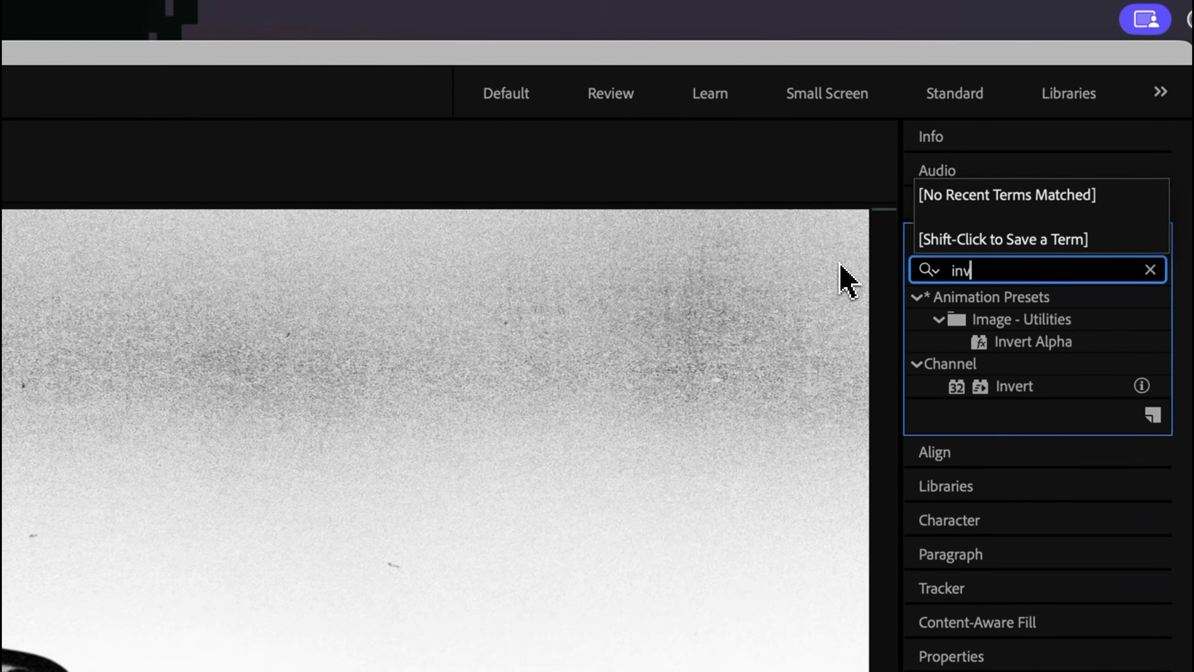
{"action": "left_click", "coordinate": [1016, 390]}
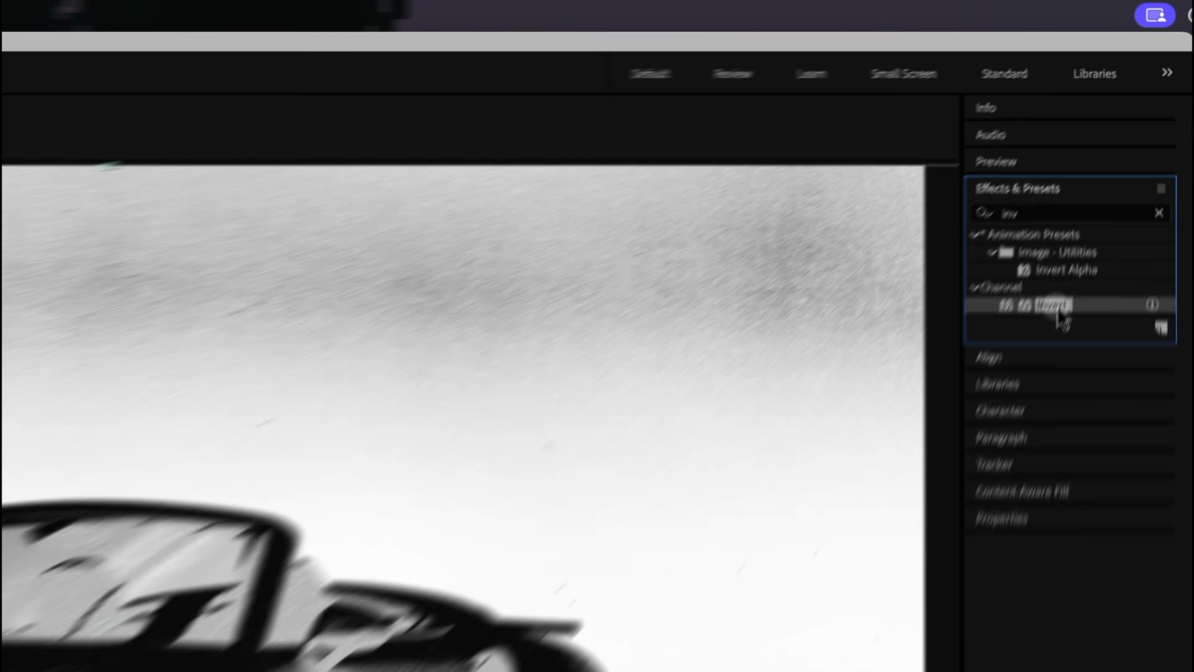
{"action": "left_click_drag", "start_coordinate": [1058, 309], "coordinate": [602, 526]}
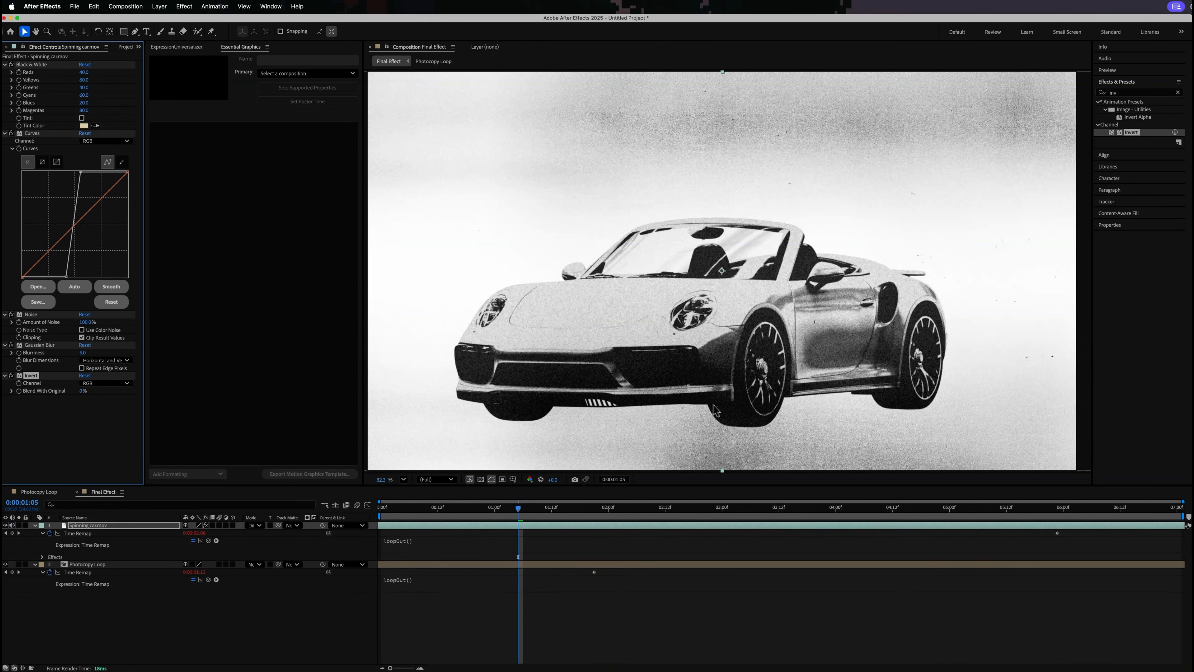
- Scrub and play back the Final Effect composition to check the inverted, Difference-blended car over the photocopy texture
{"action": "left_click_drag", "start_coordinate": [669, 516], "coordinate": [679, 515]}
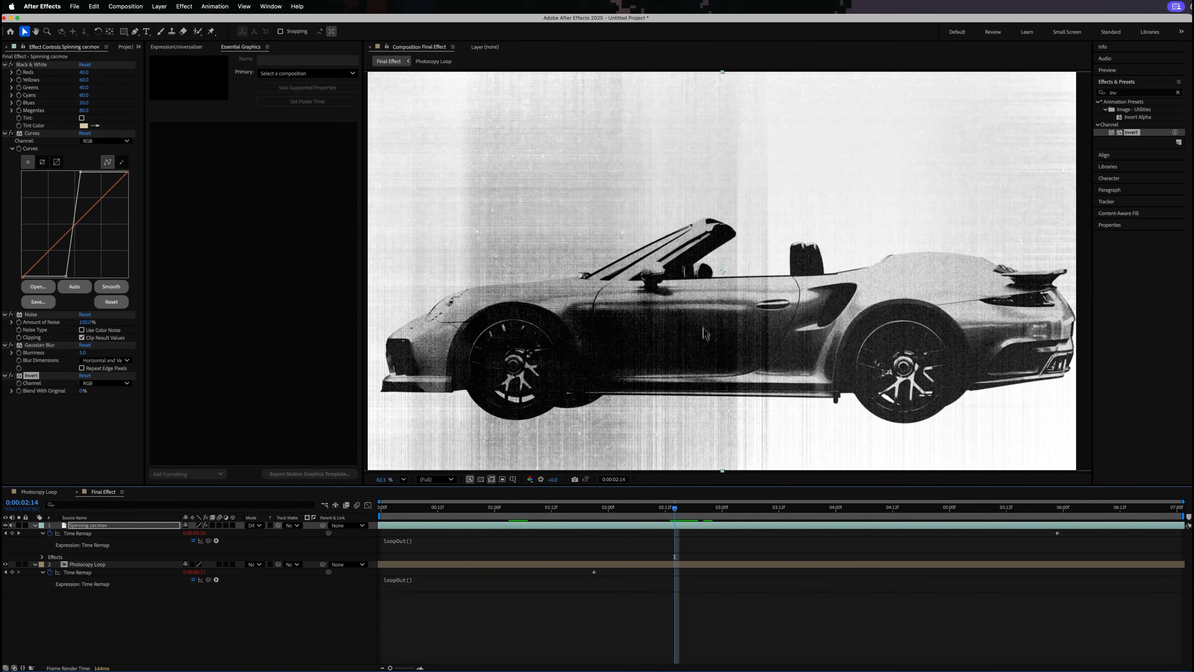
{"action": "key", "text": "space"}
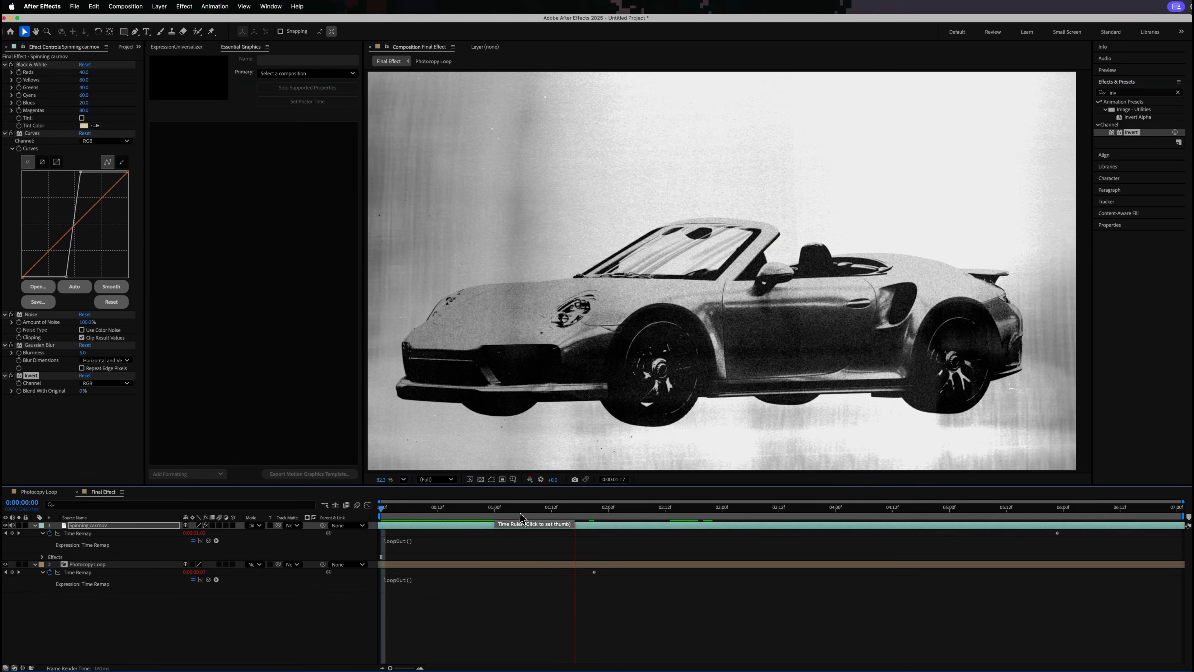
{"action": "key", "text": "space"}
{"action": "key", "text": "space"}
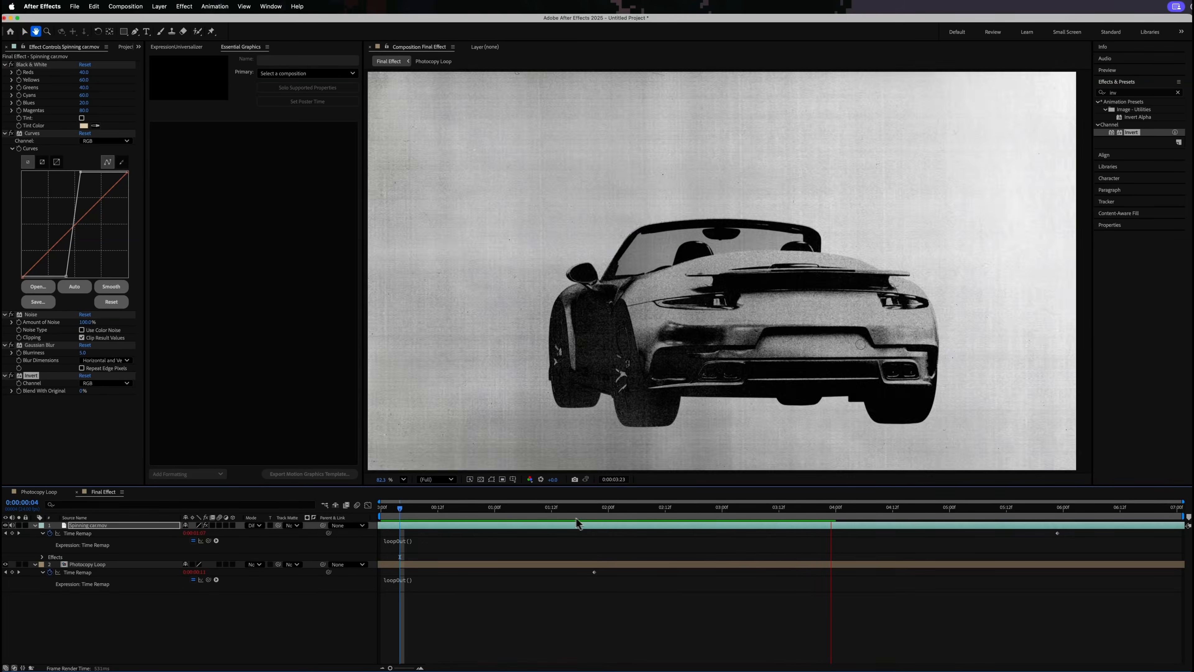
{"action": "key", "text": "space"}
- Add the expression wiggle(24,15) to the Spinning car.mov layer's Position and play back the composition from the start
{"action": "left_click_drag", "start_coordinate": [550, 508], "coordinate": [371, 508]}
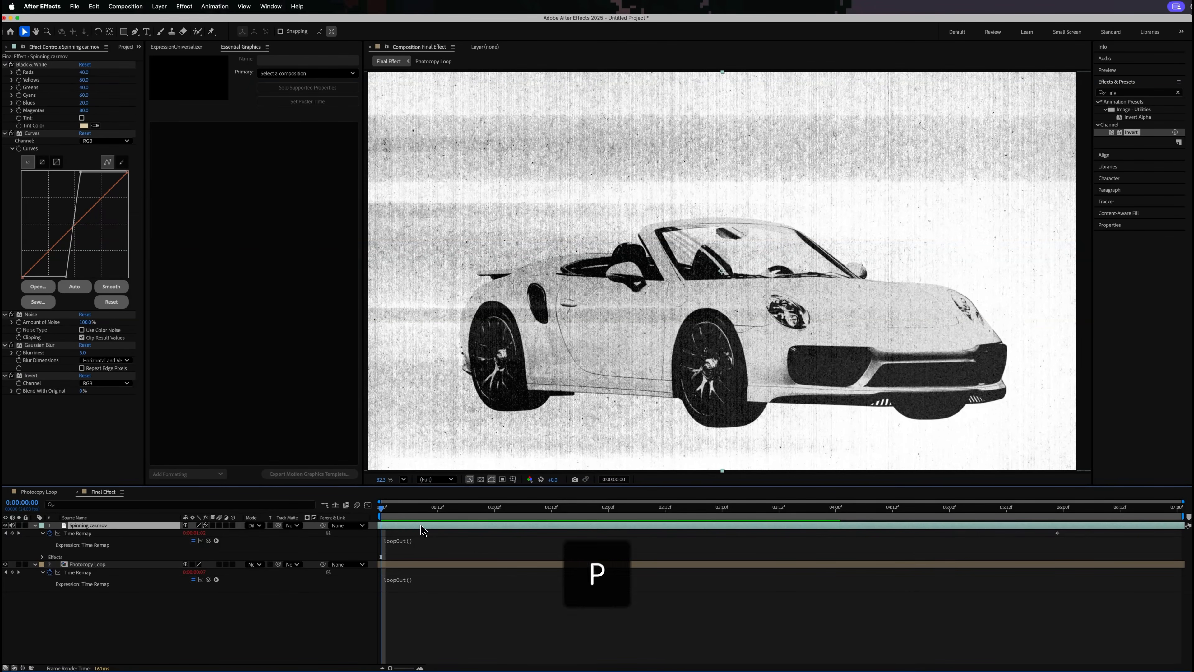
{"action": "key", "text": "p"}
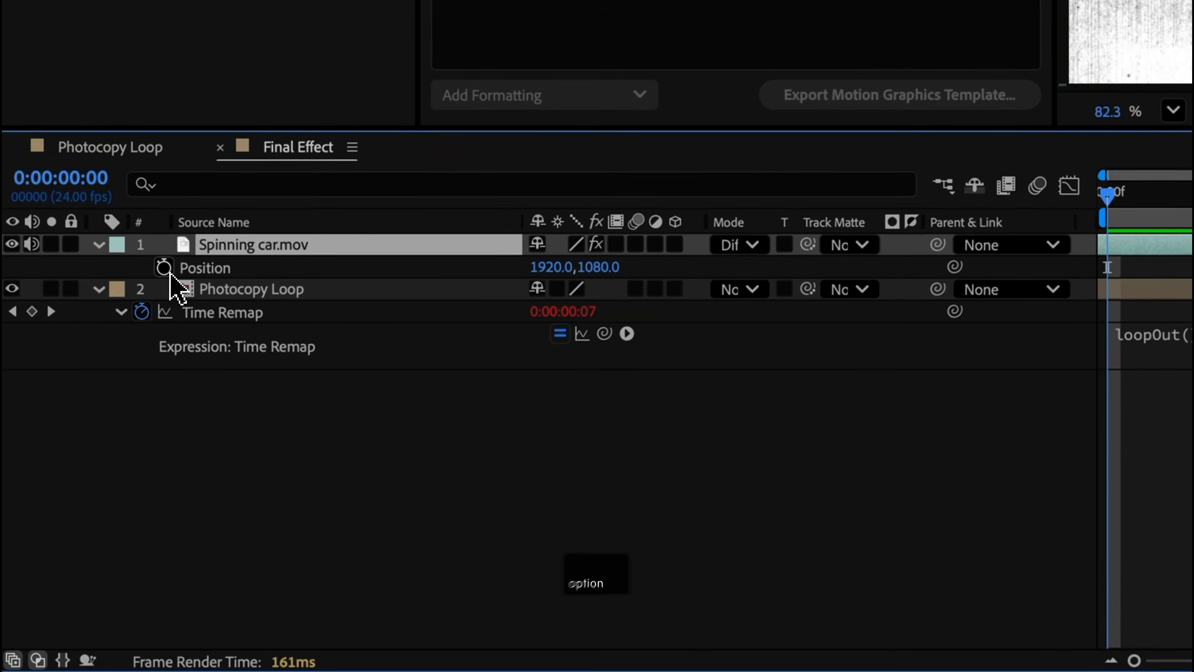
{"action": "left_click", "coordinate": [165, 269], "text": "alt"}
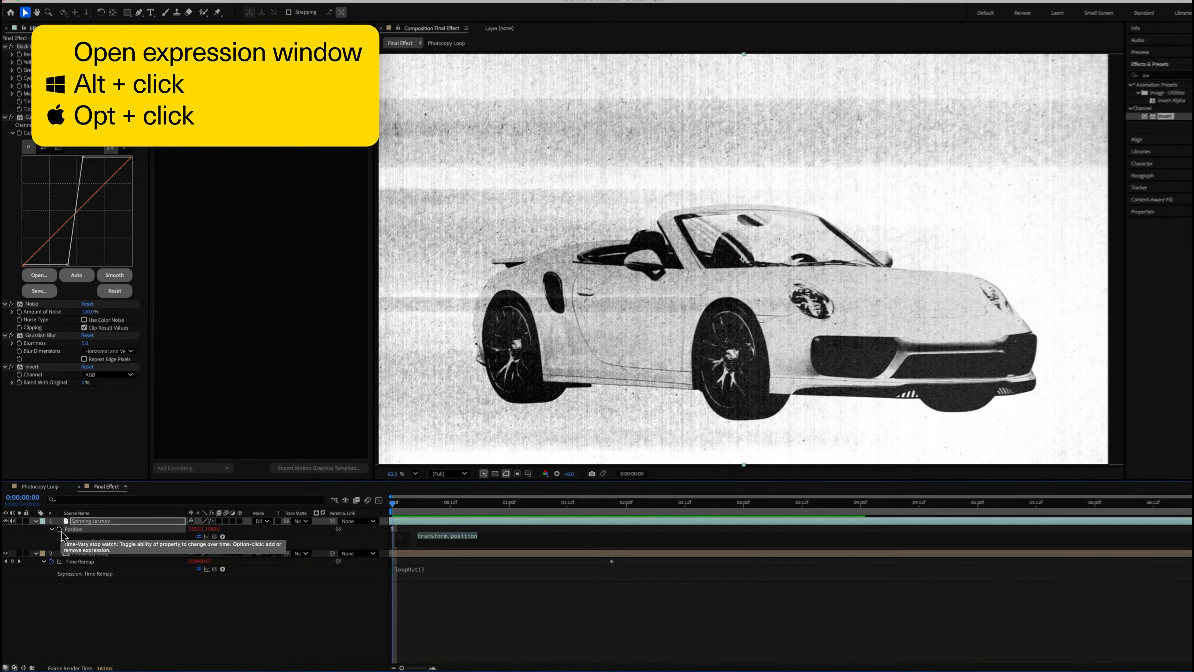
{"action": "type", "text": "wigg"}
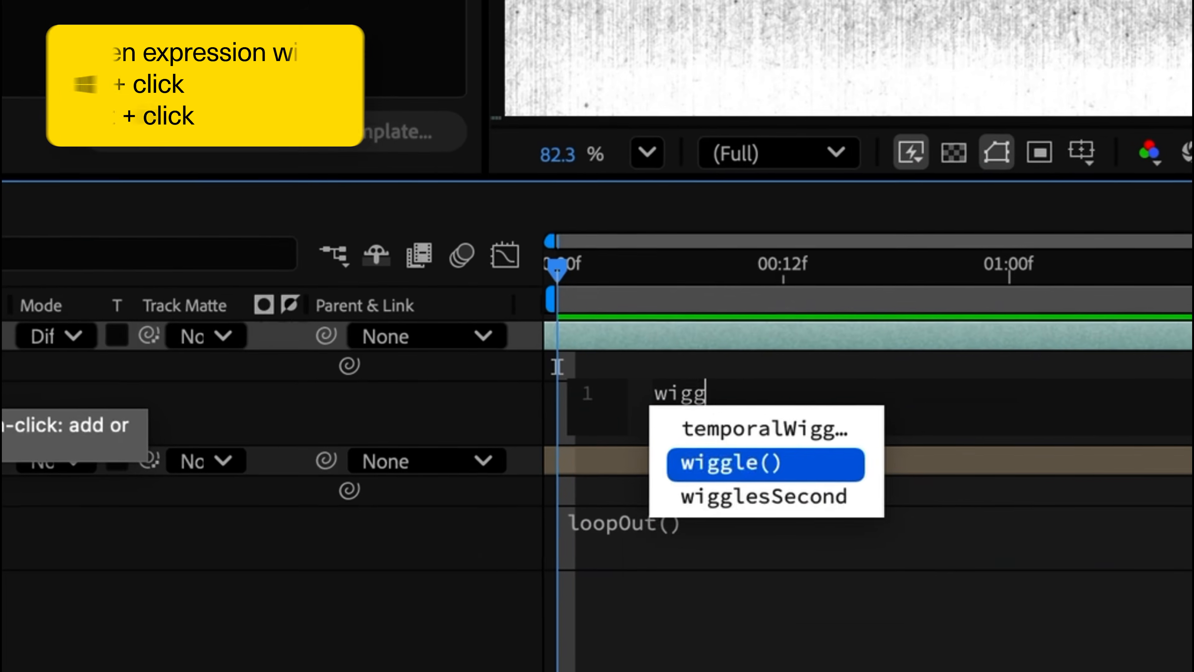
{"action": "type", "text": "le"}
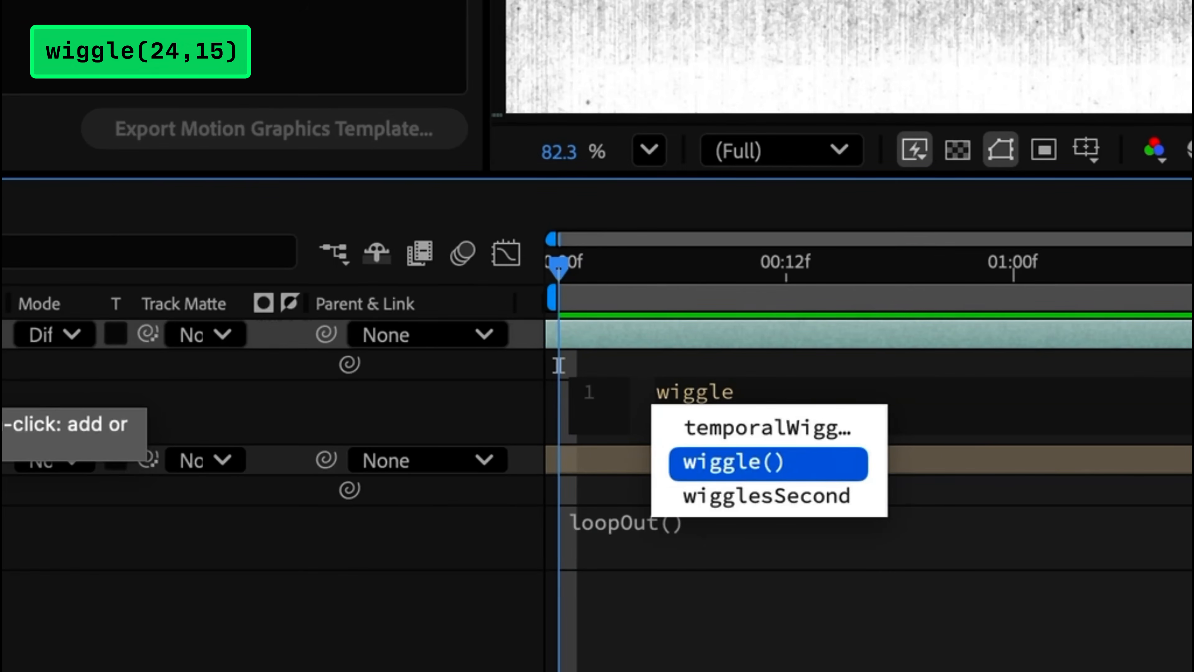
{"action": "type", "text": "(24,15"}
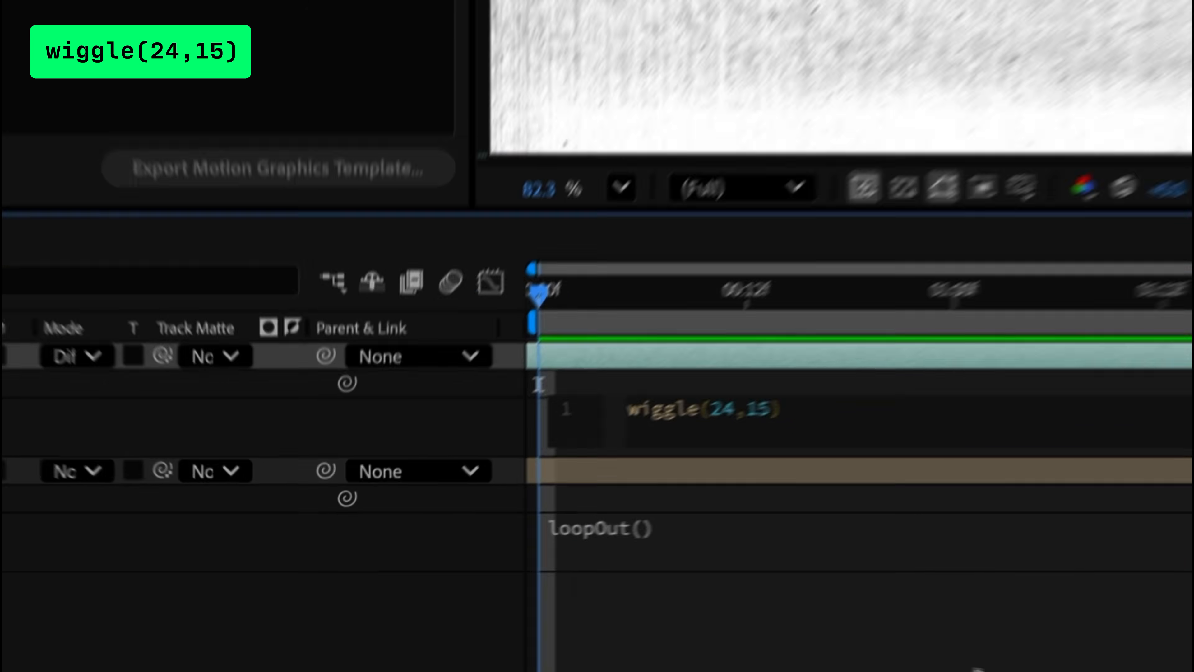
{"action": "left_click", "coordinate": [1037, 670]}
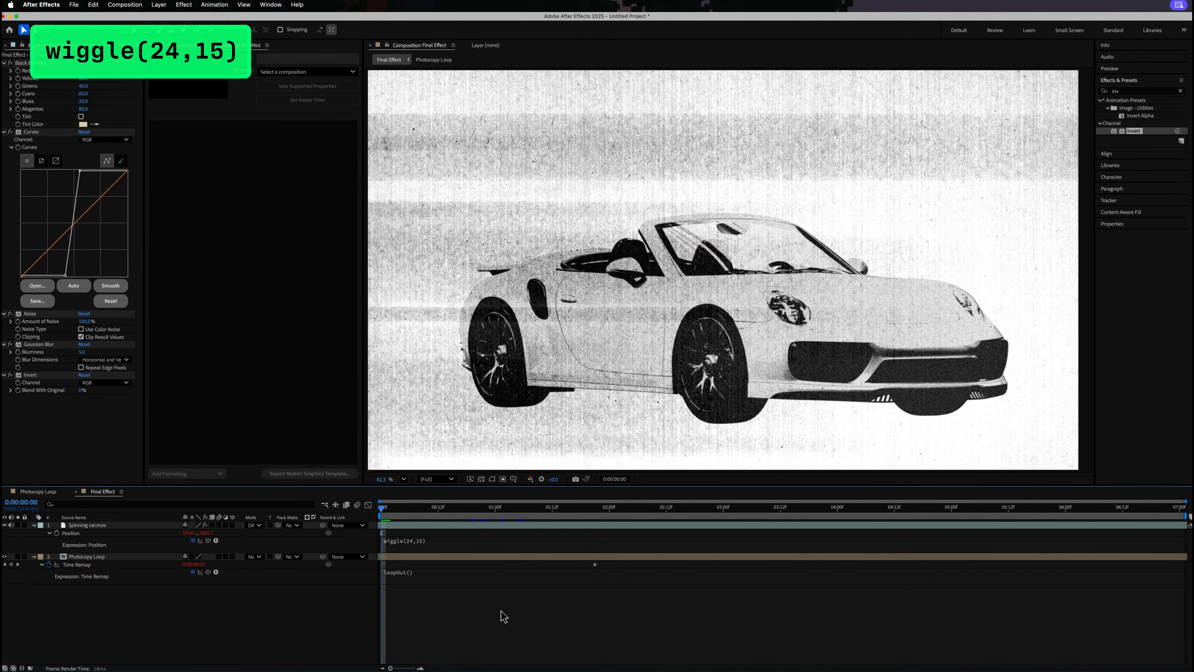
{"action": "key", "text": "space"}
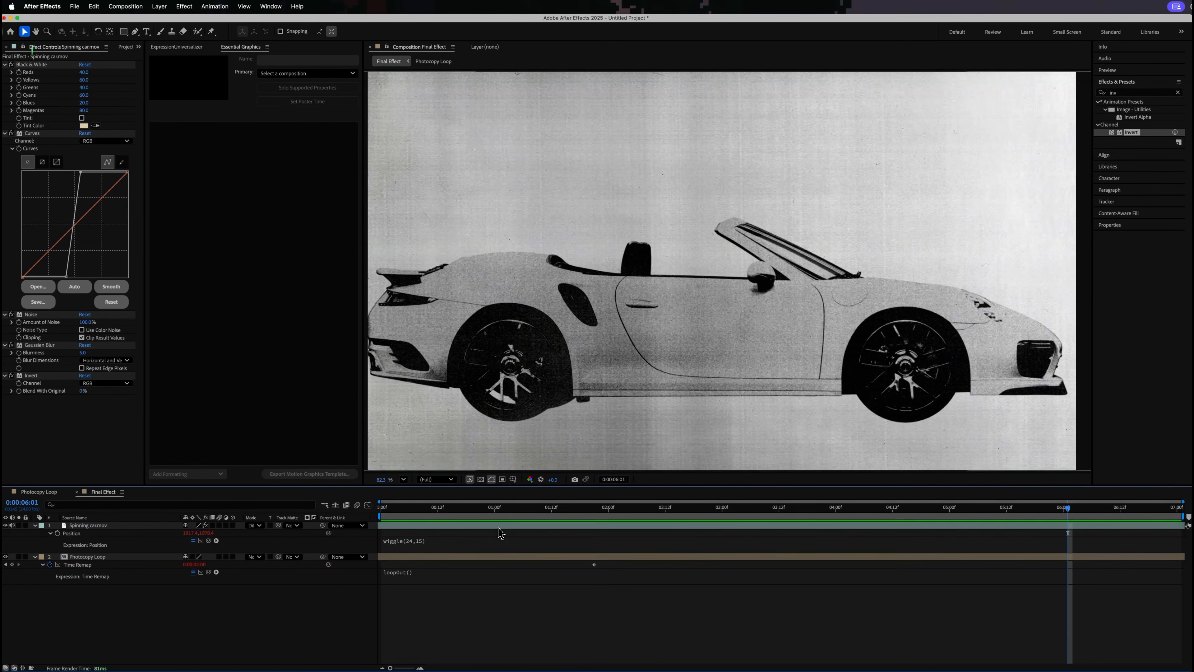
- Add the expression wiggle(24,1) to the Spinning car.mov layer's Rotation and play back the composition from the start
{"action": "left_click", "coordinate": [500, 530]}
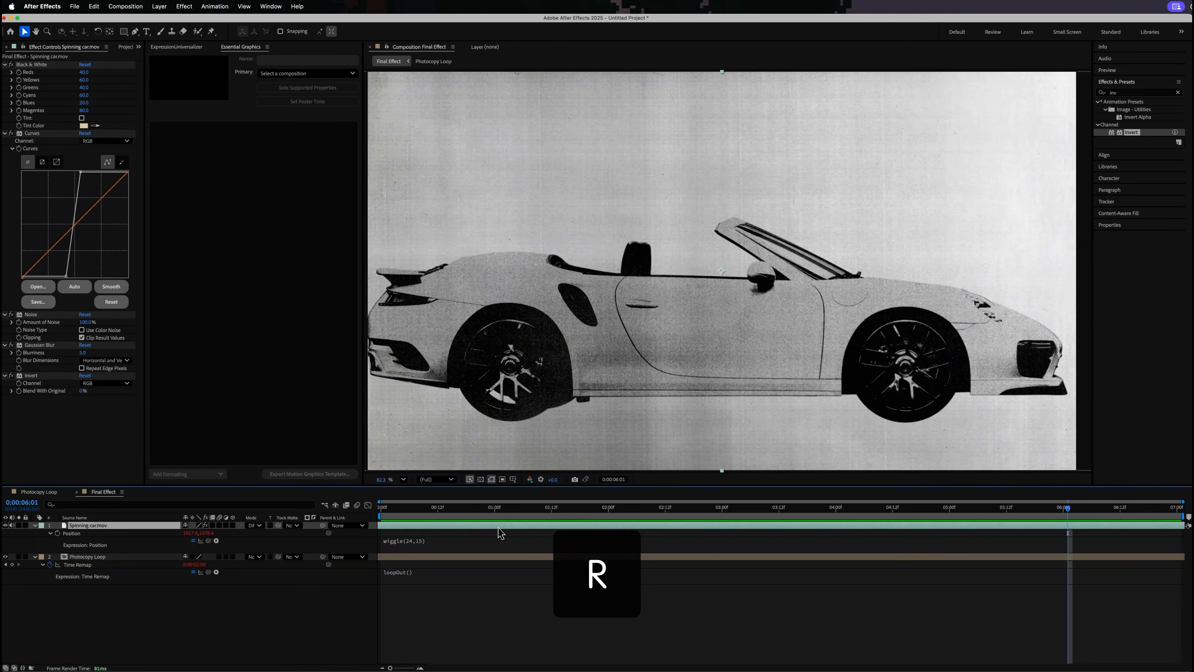
{"action": "key", "text": "r"}
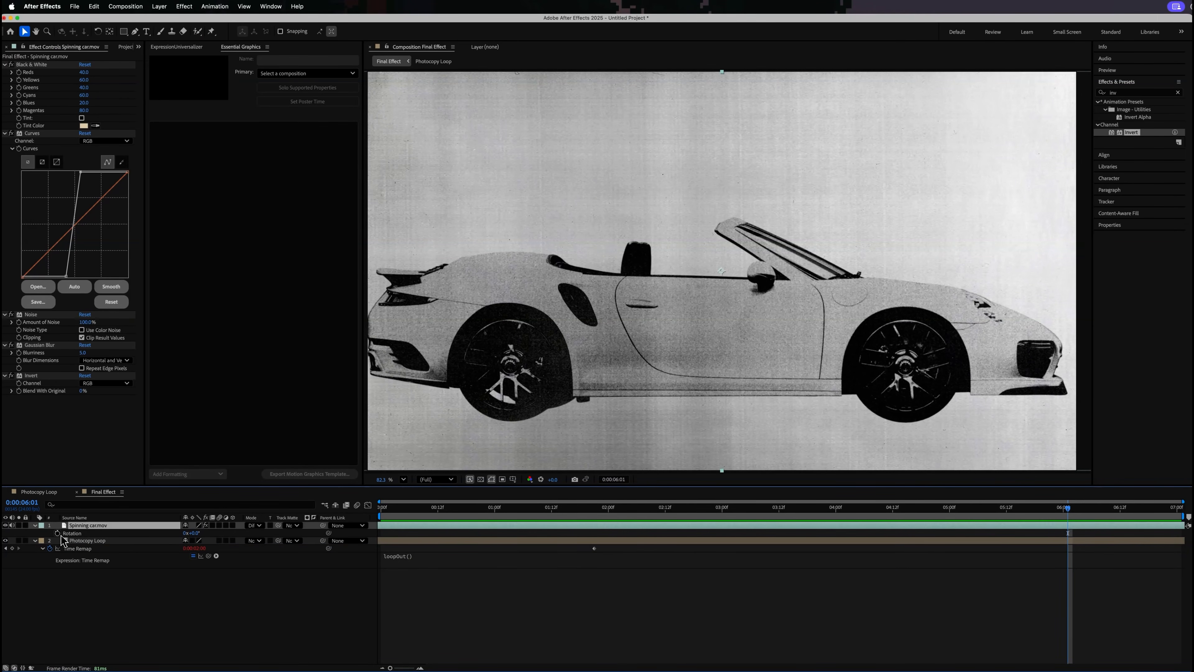
{"action": "left_click", "coordinate": [57, 533], "text": "alt"}
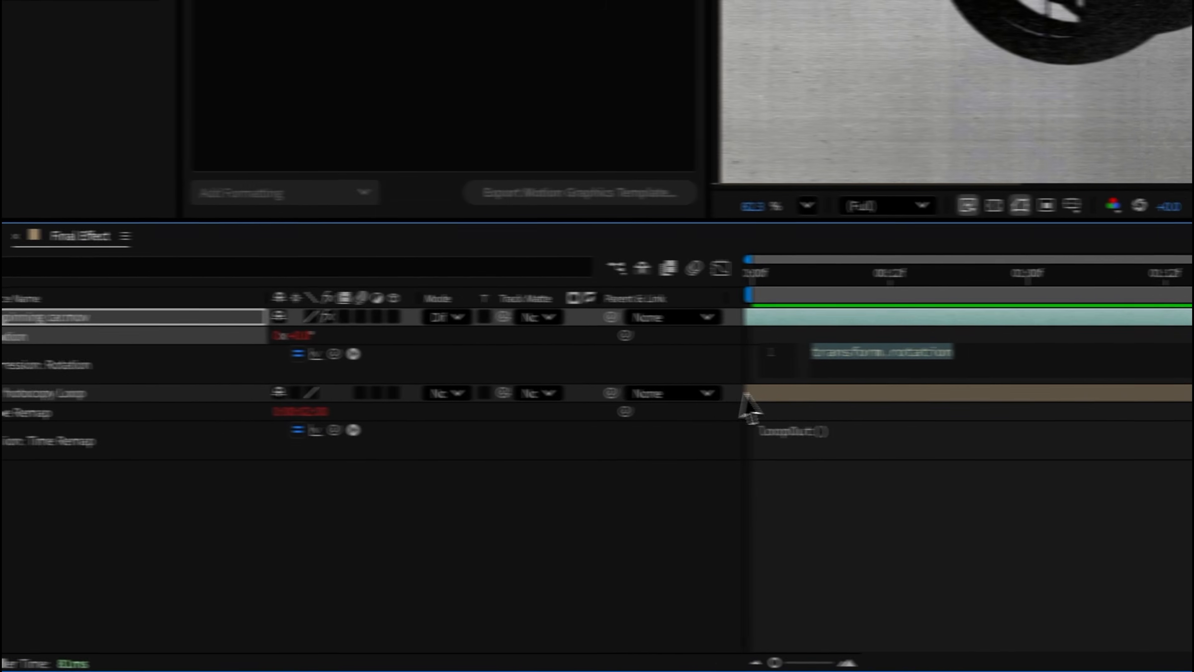
{"action": "type", "text": "wiggle(24,1"}
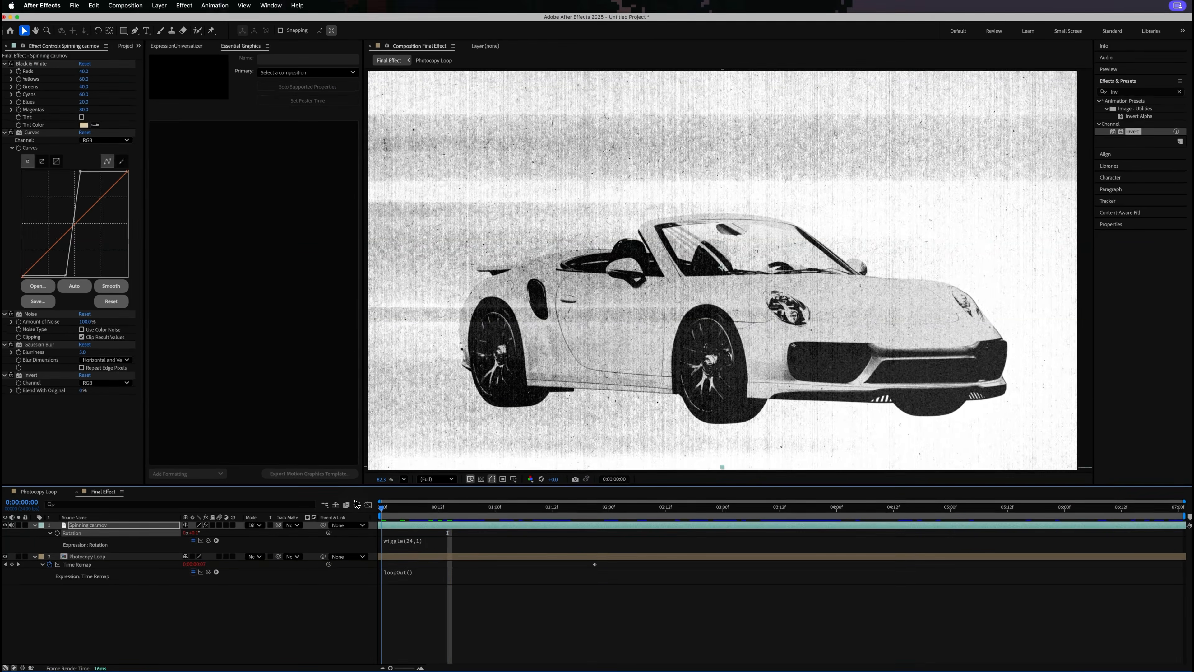
{"action": "key", "text": "space"}
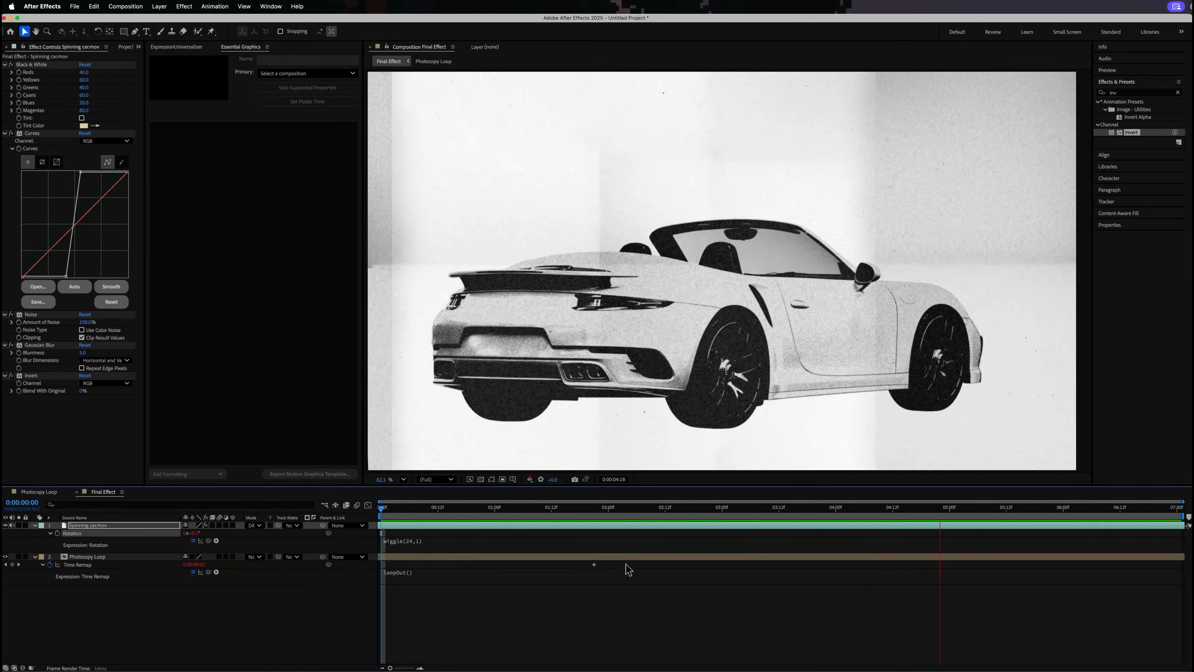
{"action": "key", "text": "space"}
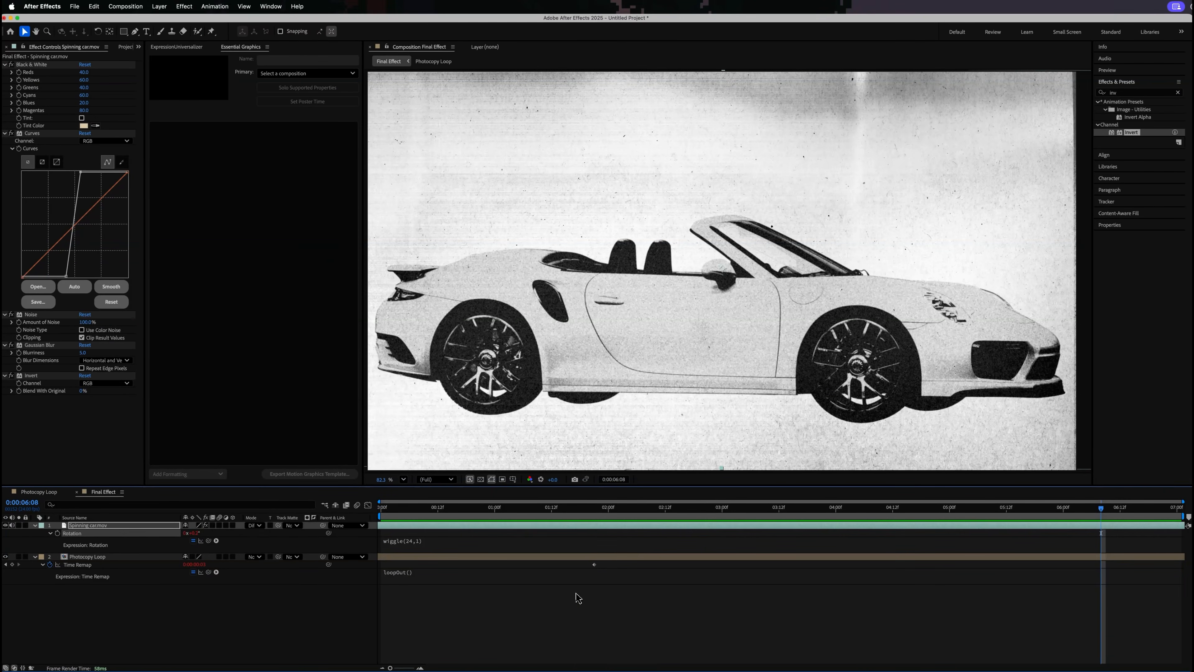
- Create an adjustment layer above the car layer, apply the Posterize Time effect and lower its Frame Rate
{"action": "right_click", "coordinate": [578, 598]}
{"action": "mouse_move", "coordinate": [611, 601]}
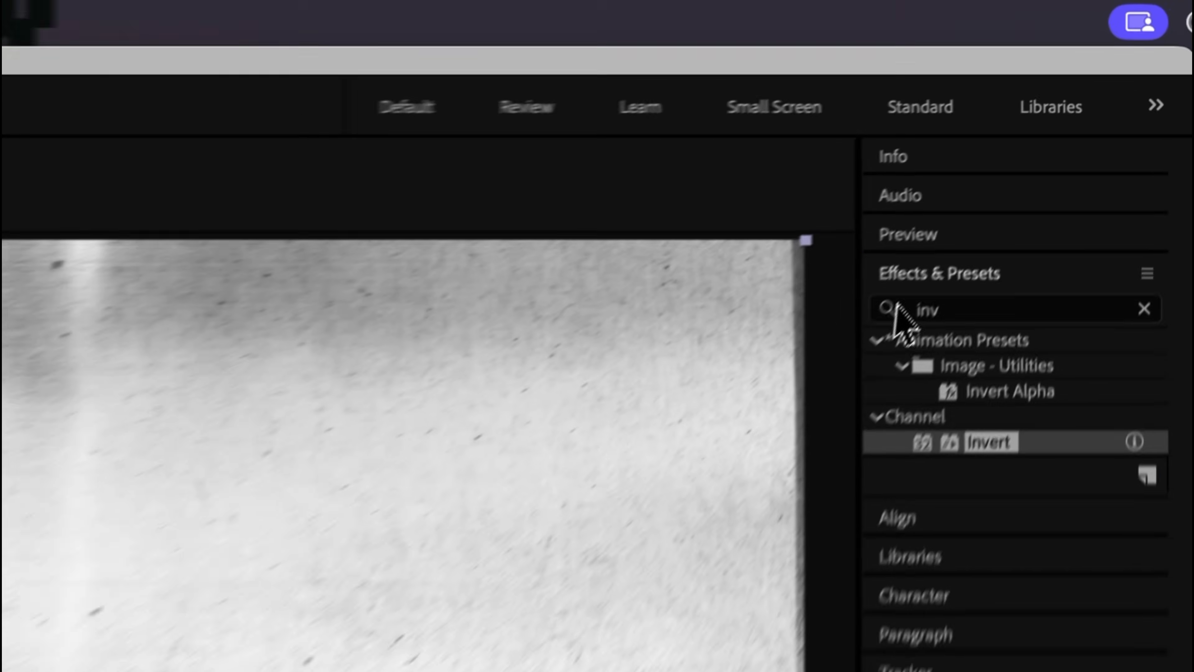
{"action": "left_click", "coordinate": [1110, 93]}
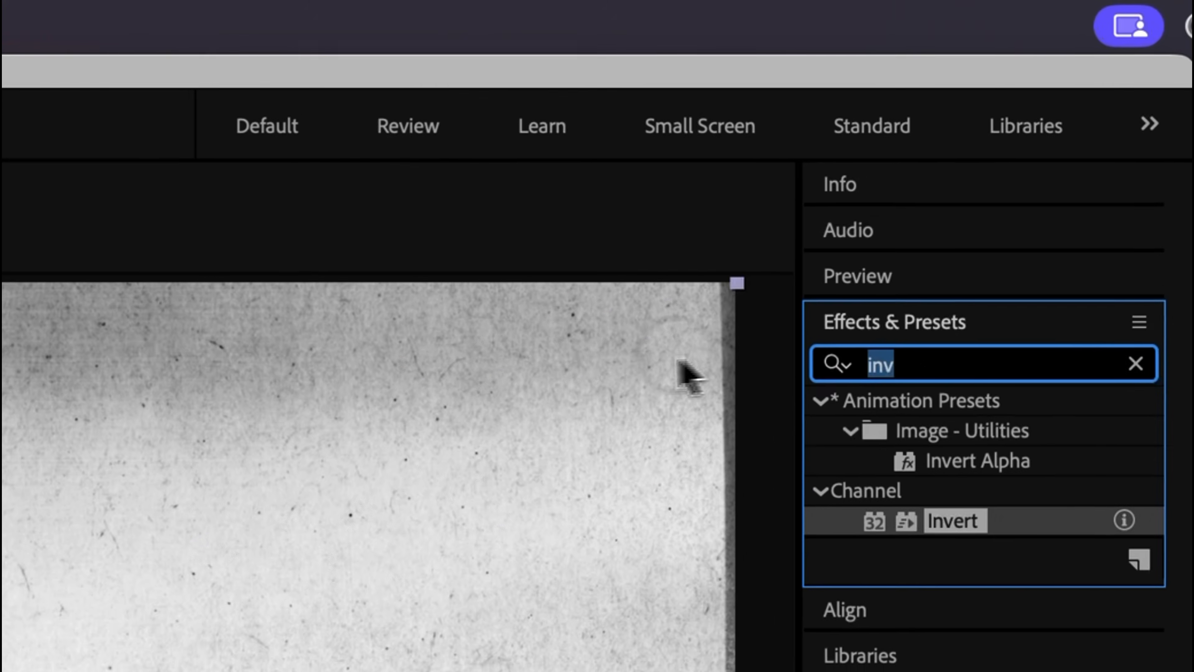
{"action": "type", "text": "pos"}
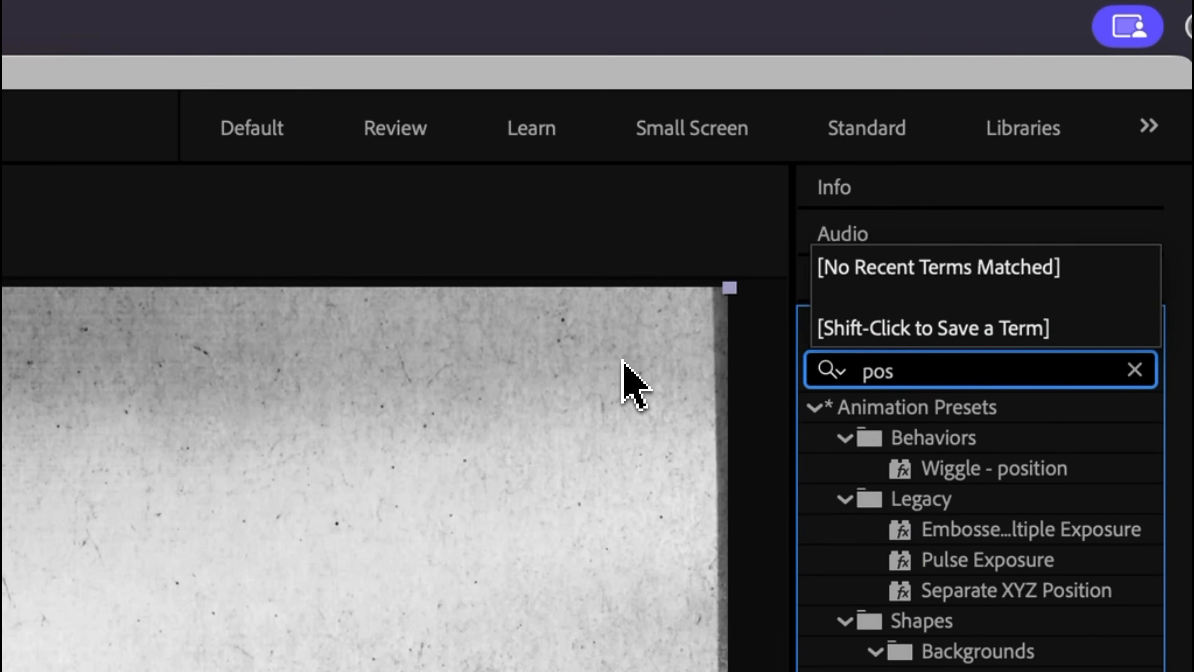
{"action": "type", "text": "t"}
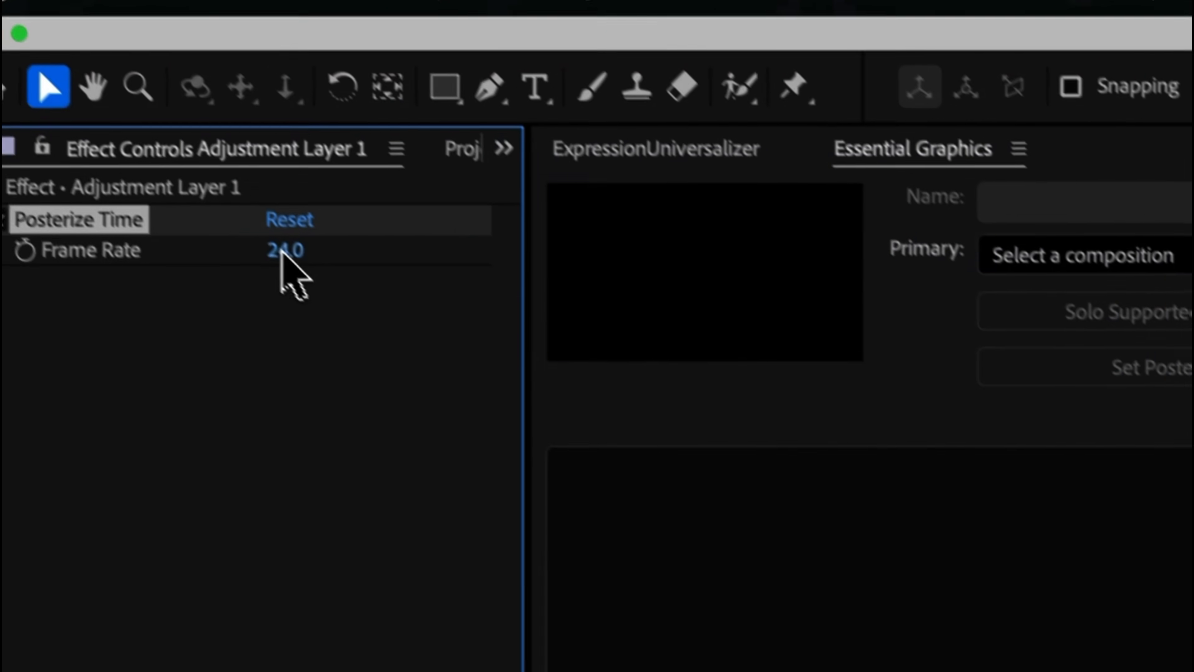
{"action": "left_click", "coordinate": [282, 251]}
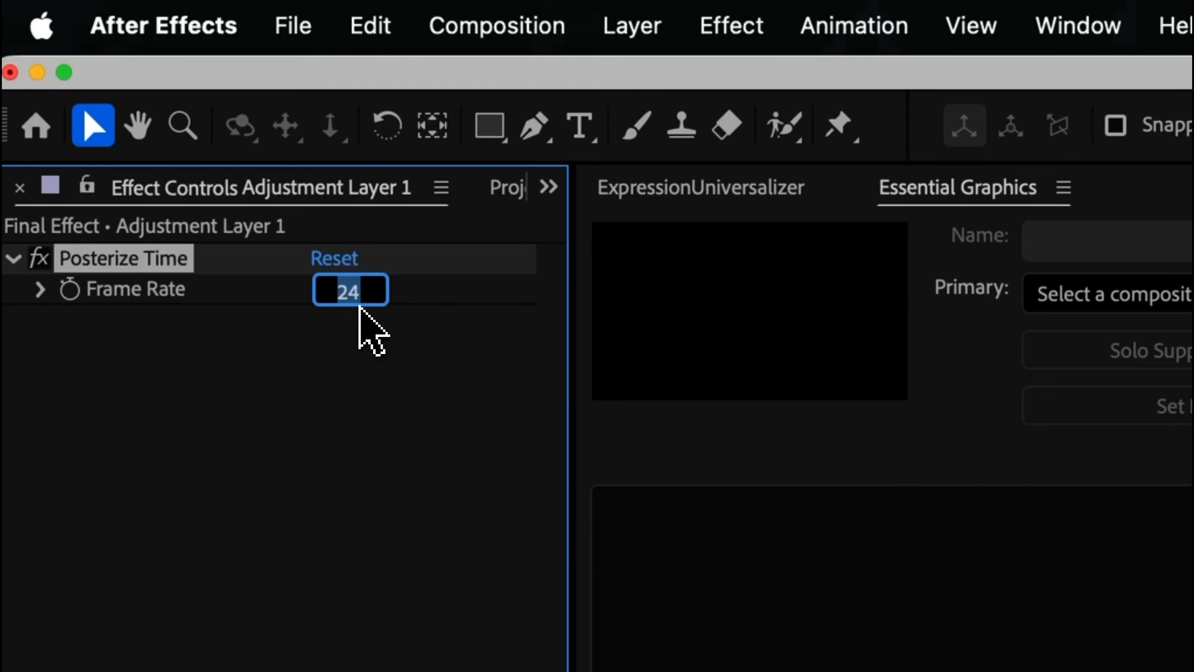
{"action": "key", "text": "Return"}
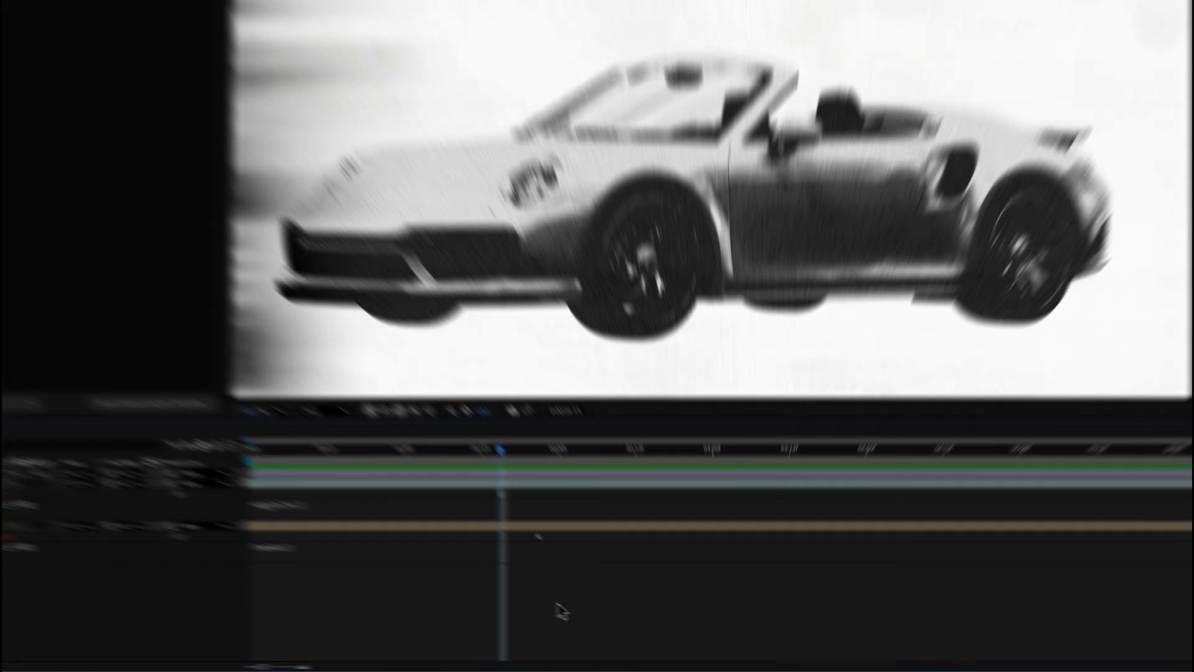
- Create a medium cyan solid layer at the top of the Final Effect composition
{"action": "right_click", "coordinate": [609, 621]}
{"action": "mouse_move", "coordinate": [642, 629]}
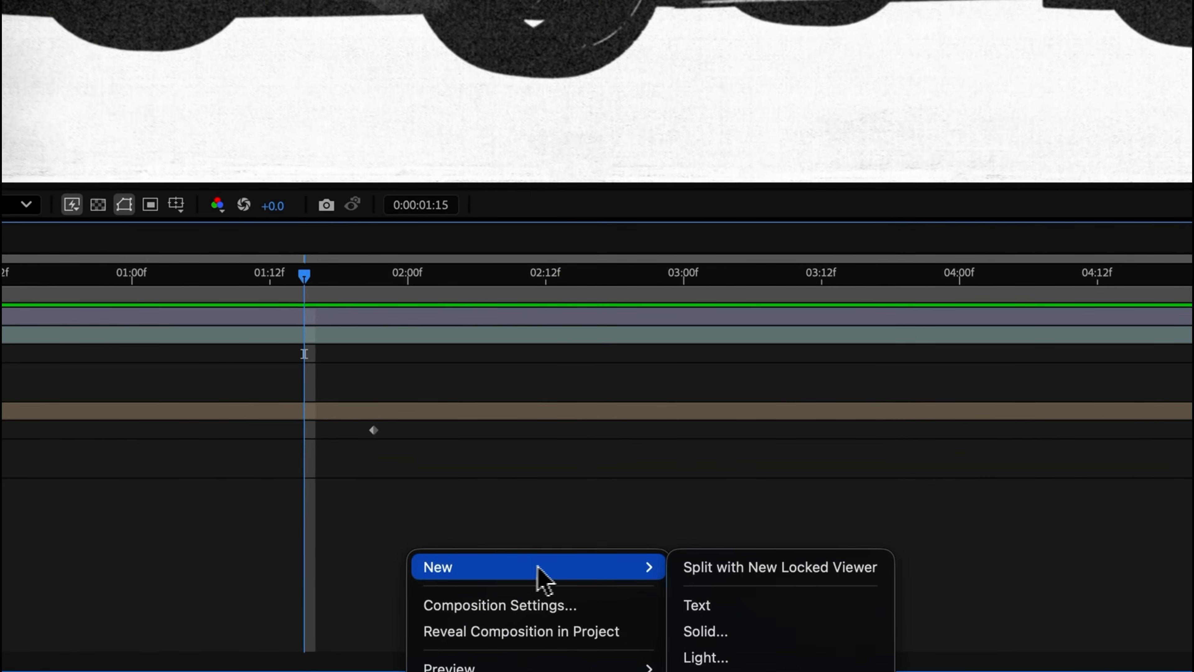
{"action": "left_click", "coordinate": [736, 636]}
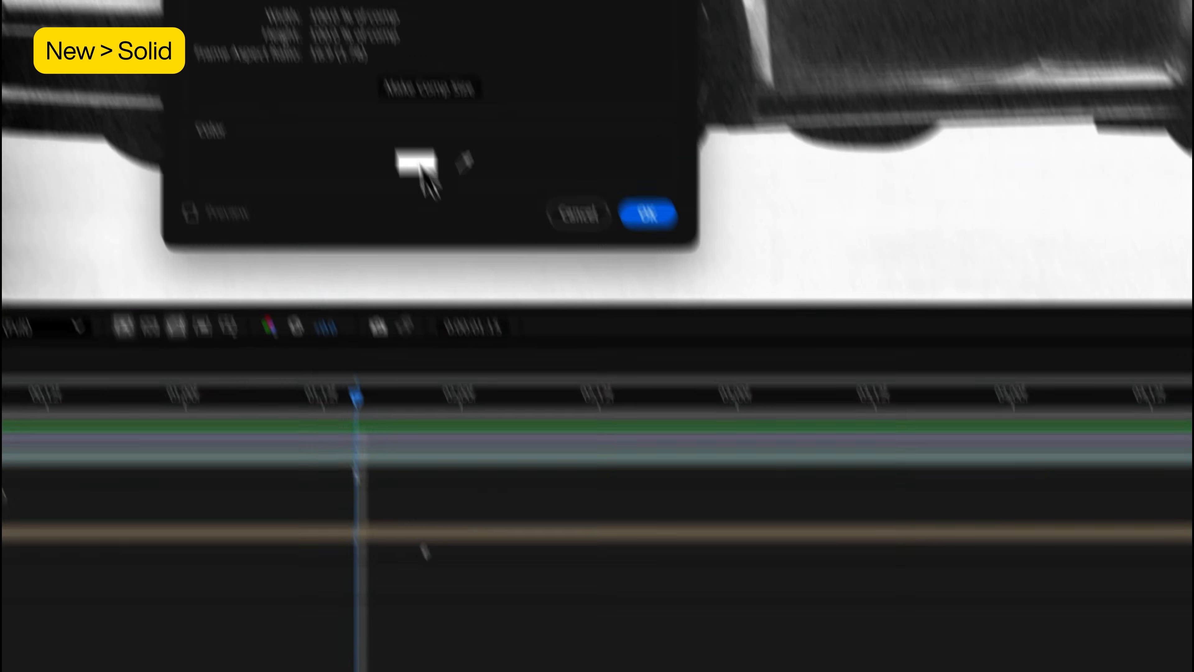
{"action": "left_click", "coordinate": [416, 164]}
{"action": "left_click", "coordinate": [495, 6]}
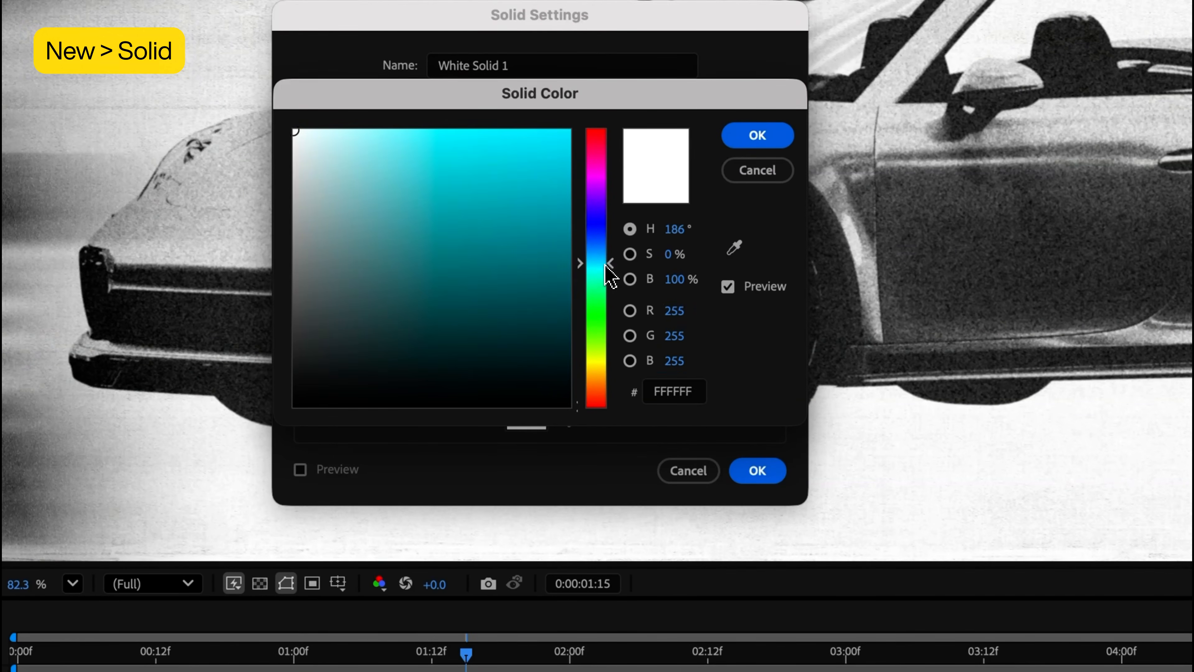
{"action": "left_click", "coordinate": [761, 479]}
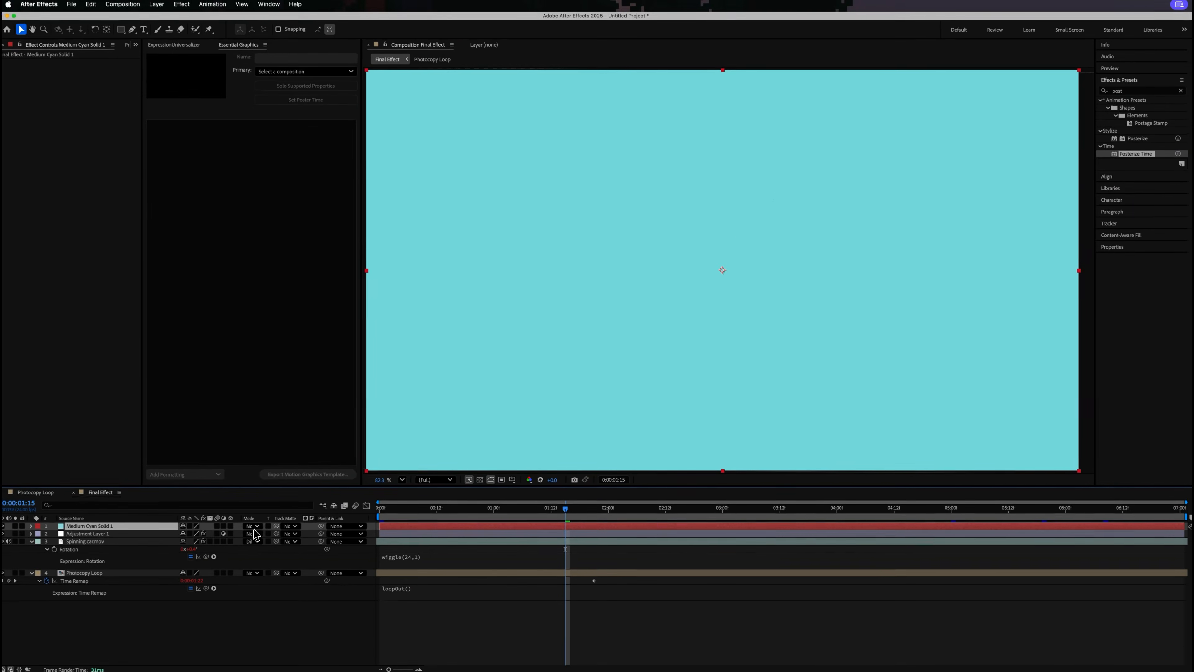
- Change the cyan solid's blending mode so it tints the layers beneath, and play back the result
{"action": "left_click", "coordinate": [258, 526]}
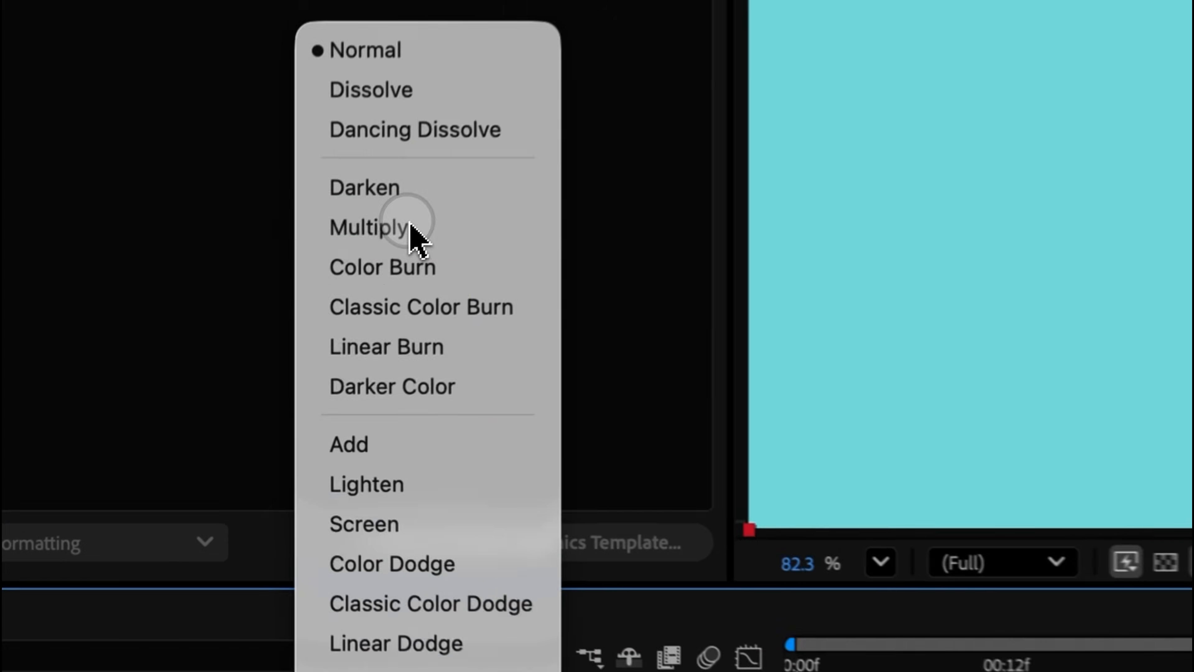
{"action": "left_click", "coordinate": [264, 388]}
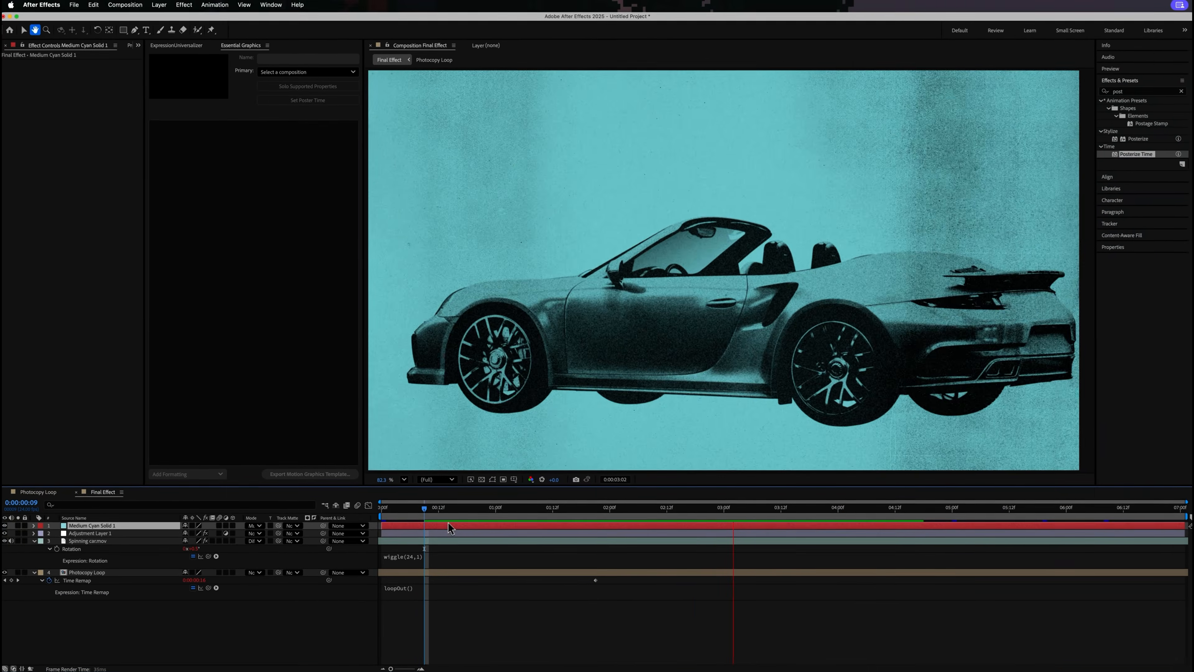
{"action": "key", "text": "space"}
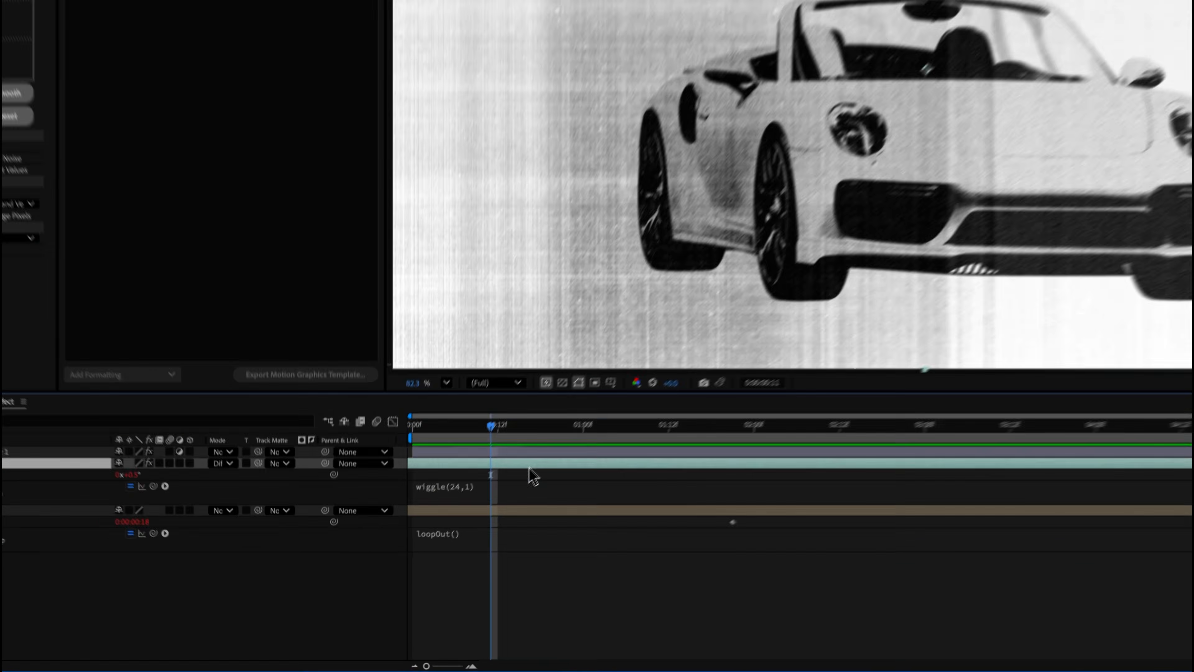
- Duplicate the Spinning car.mov layer, reveal the layer expressions and select the lower copy with the playhead at 0:00:03:00
{"action": "key", "text": "super+d"}
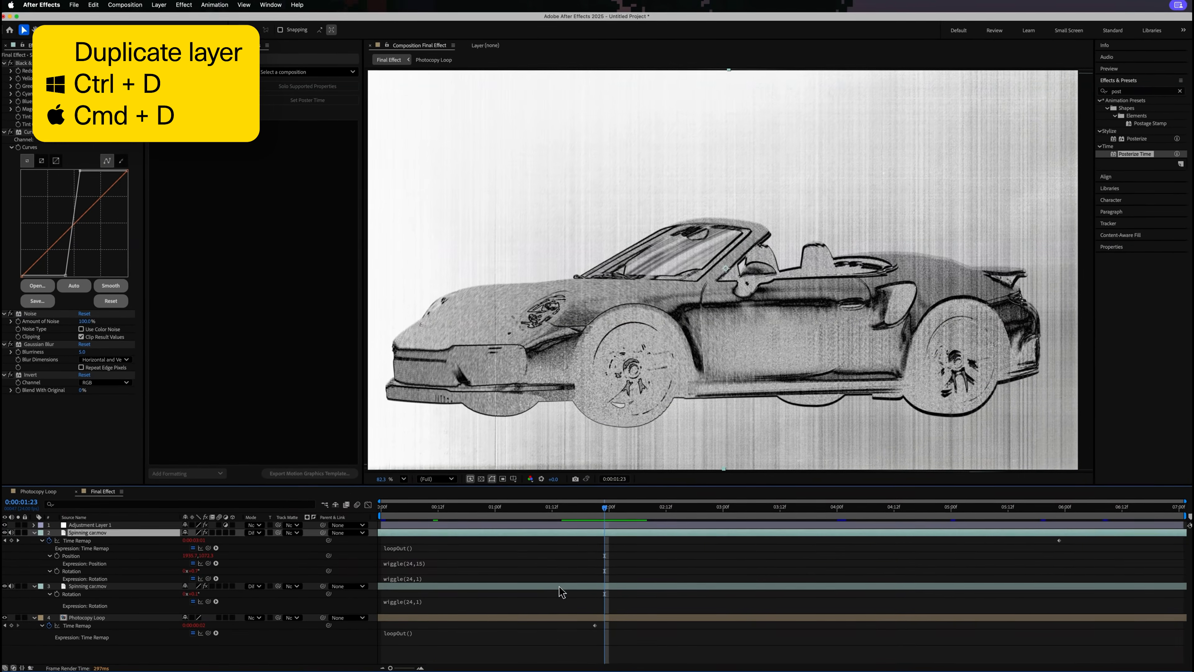
{"action": "left_click", "coordinate": [559, 587]}
{"action": "key", "text": "e"}
{"action": "key", "text": "e"}
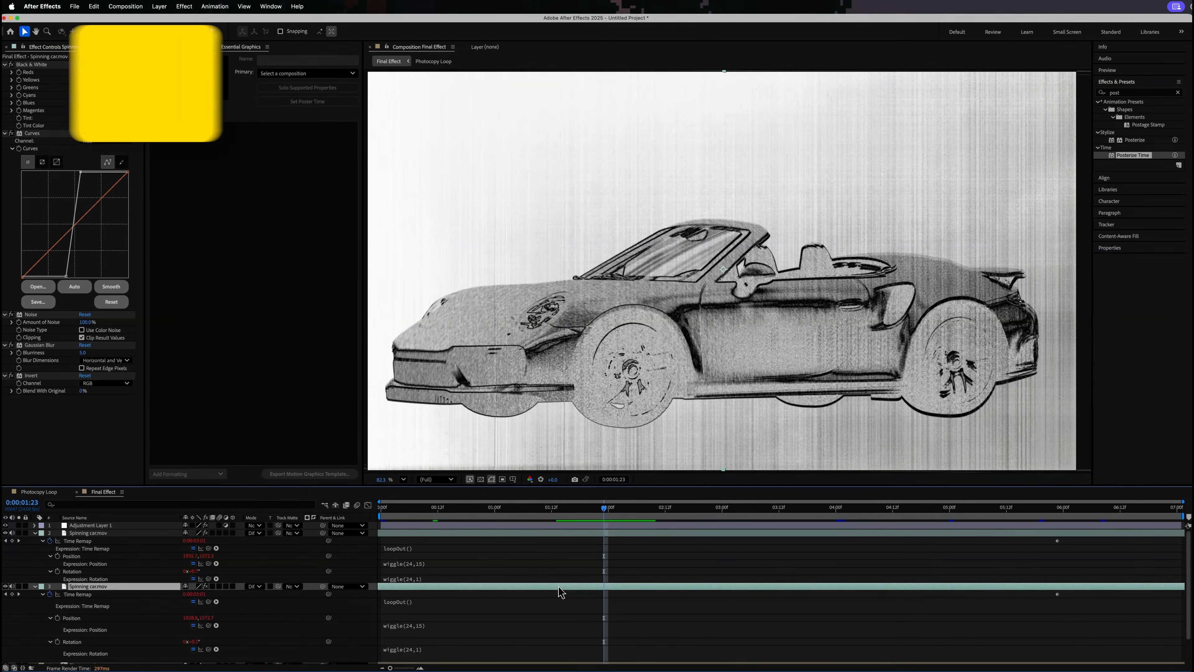
{"action": "left_click_drag", "start_coordinate": [516, 513], "coordinate": [722, 521]}
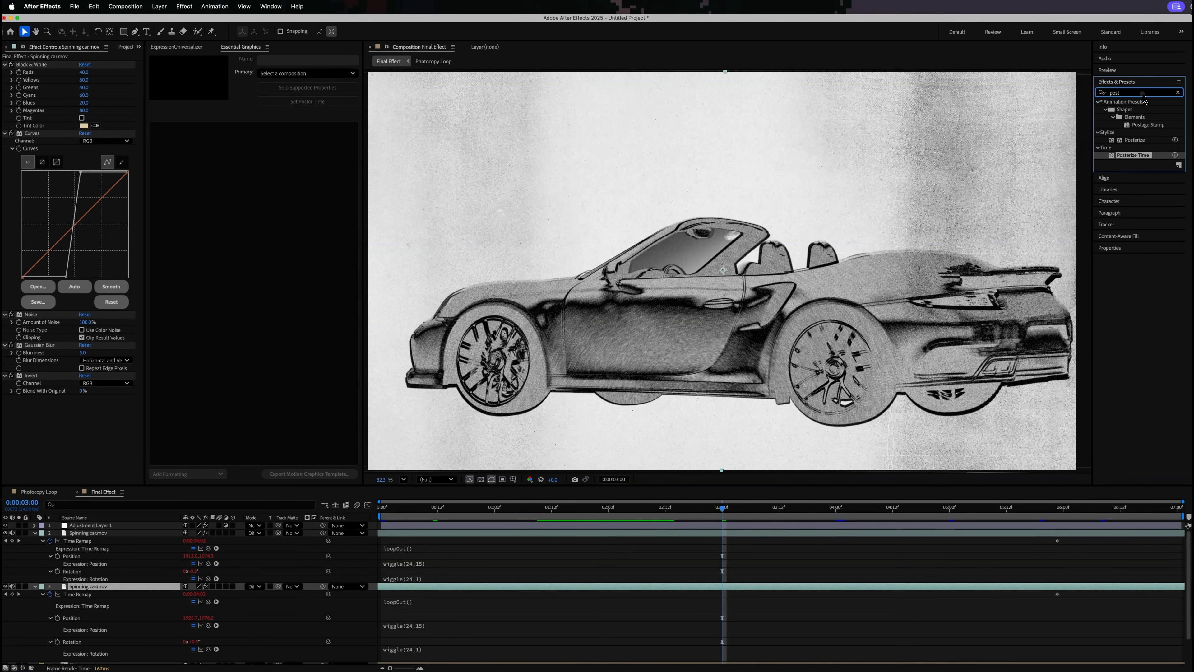
- Apply the Fill effect to the upper Spinning car.mov layer and set that layer's blending mode to Multiply
{"action": "left_click_drag", "start_coordinate": [1121, 93], "coordinate": [1055, 85]}
{"action": "type", "text": "fill"}
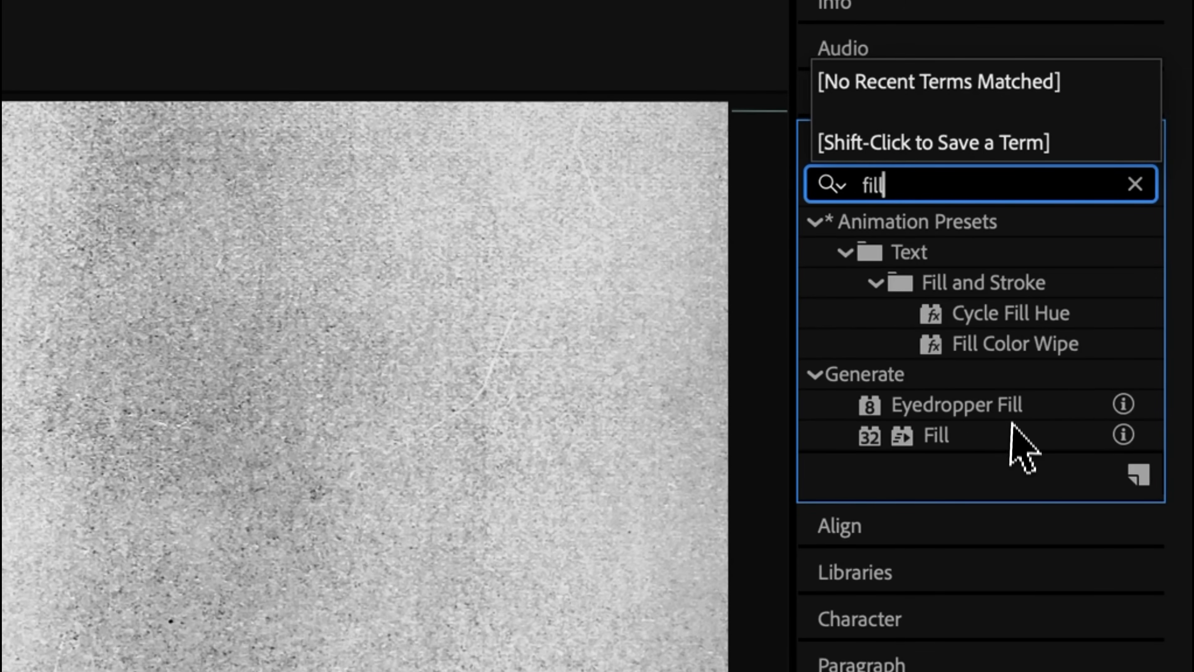
{"action": "left_click", "coordinate": [1012, 426]}
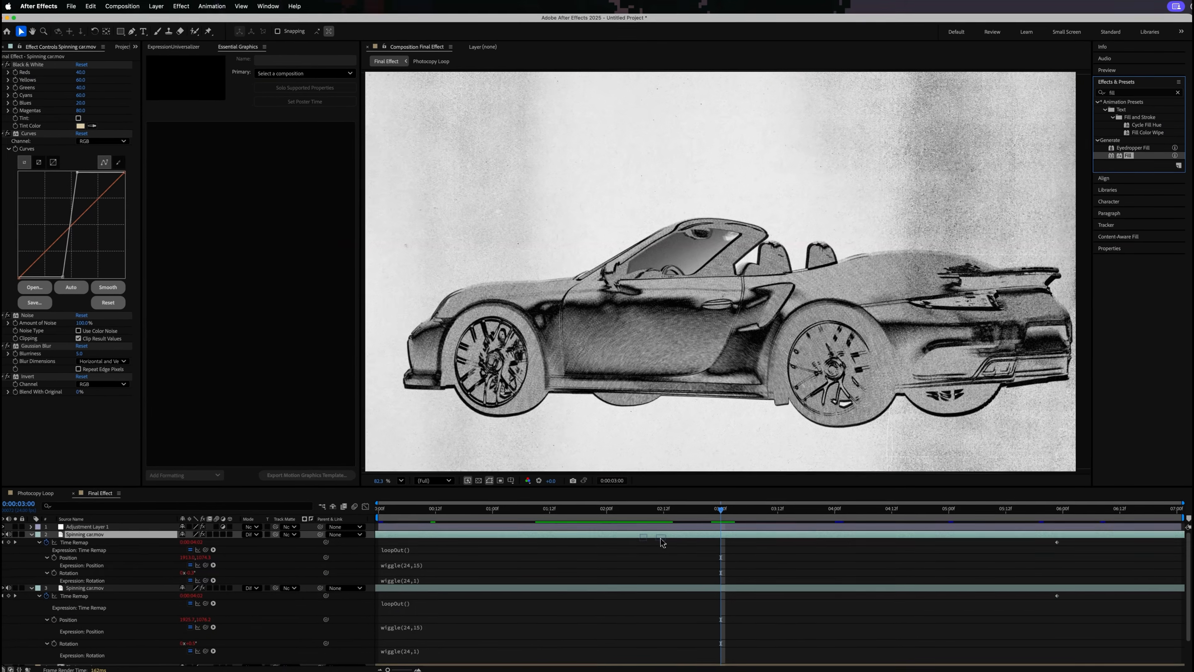
{"action": "left_click_drag", "start_coordinate": [662, 542], "coordinate": [661, 536]}
{"action": "left_click", "coordinate": [258, 534]}
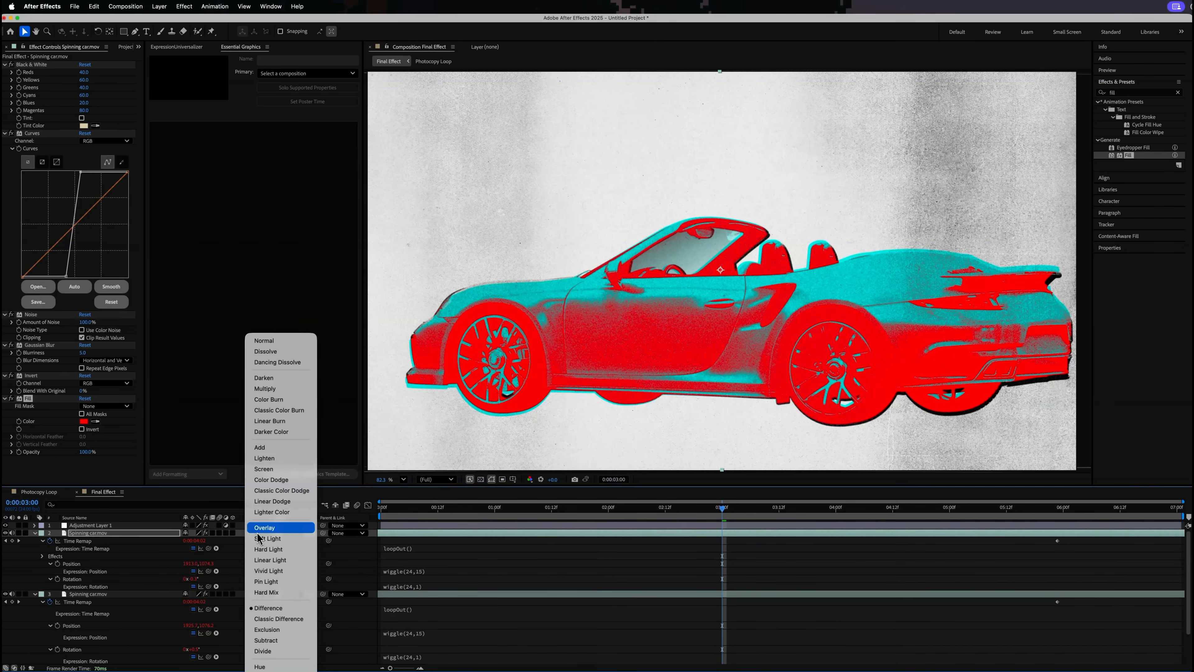
{"action": "left_click", "coordinate": [286, 389]}
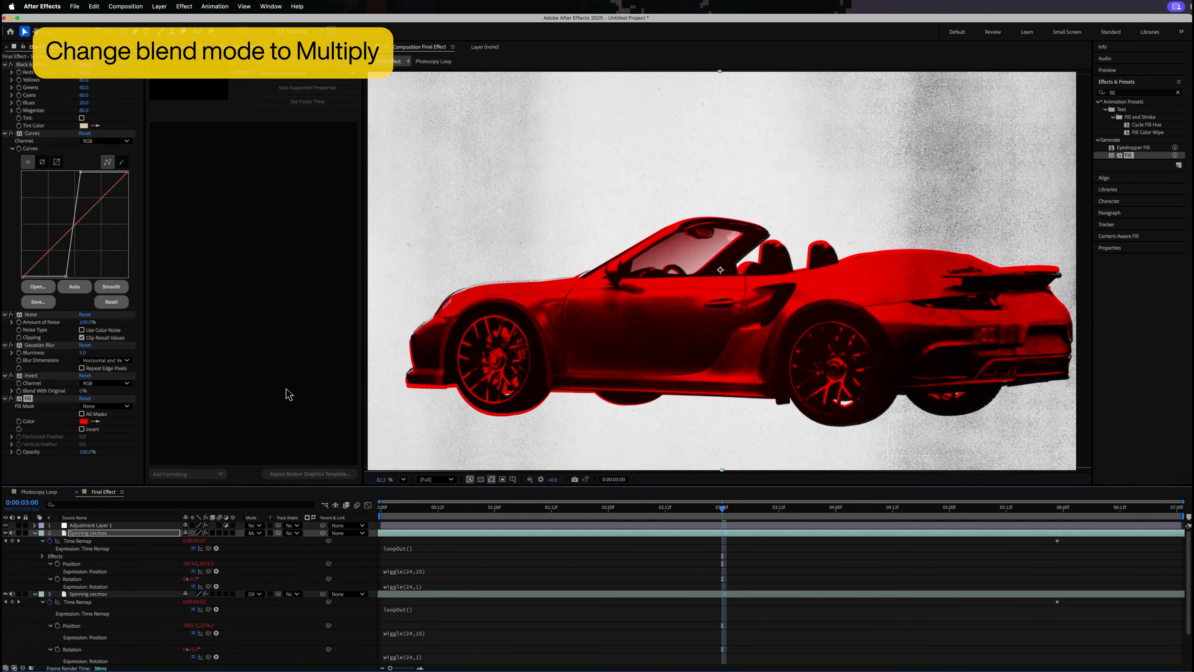
- Set the Fill effect's color to magenta EA57FF and play back the composition
{"action": "left_click", "coordinate": [84, 421]}
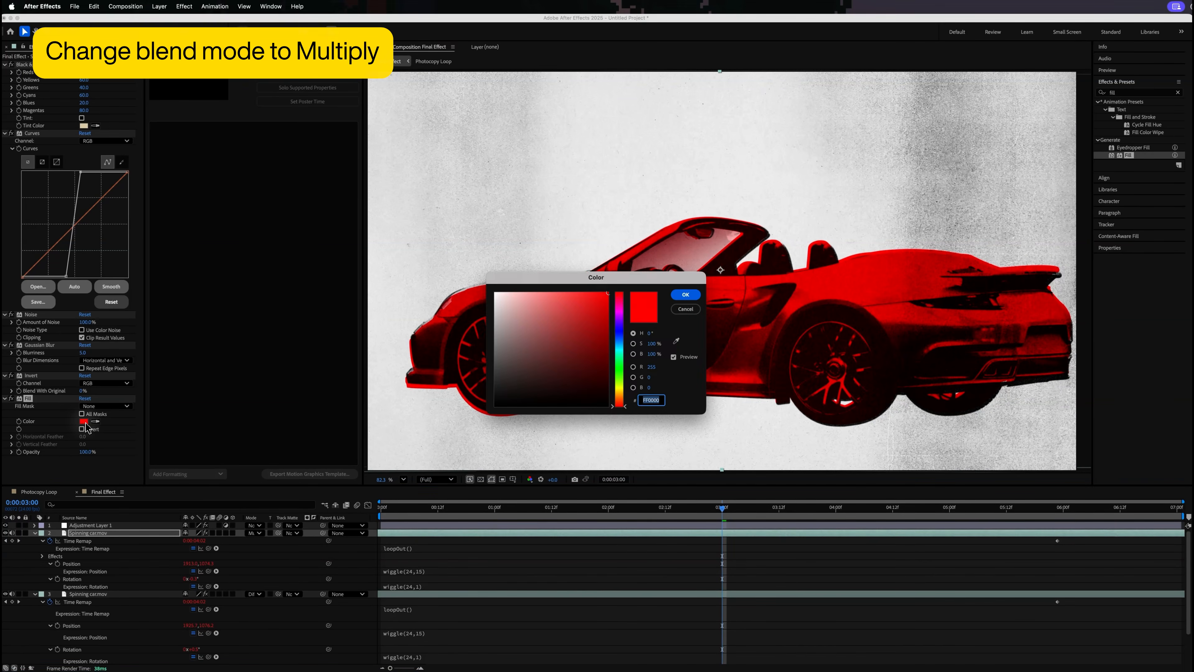
{"action": "left_click", "coordinate": [619, 314]}
{"action": "left_click", "coordinate": [570, 294]}
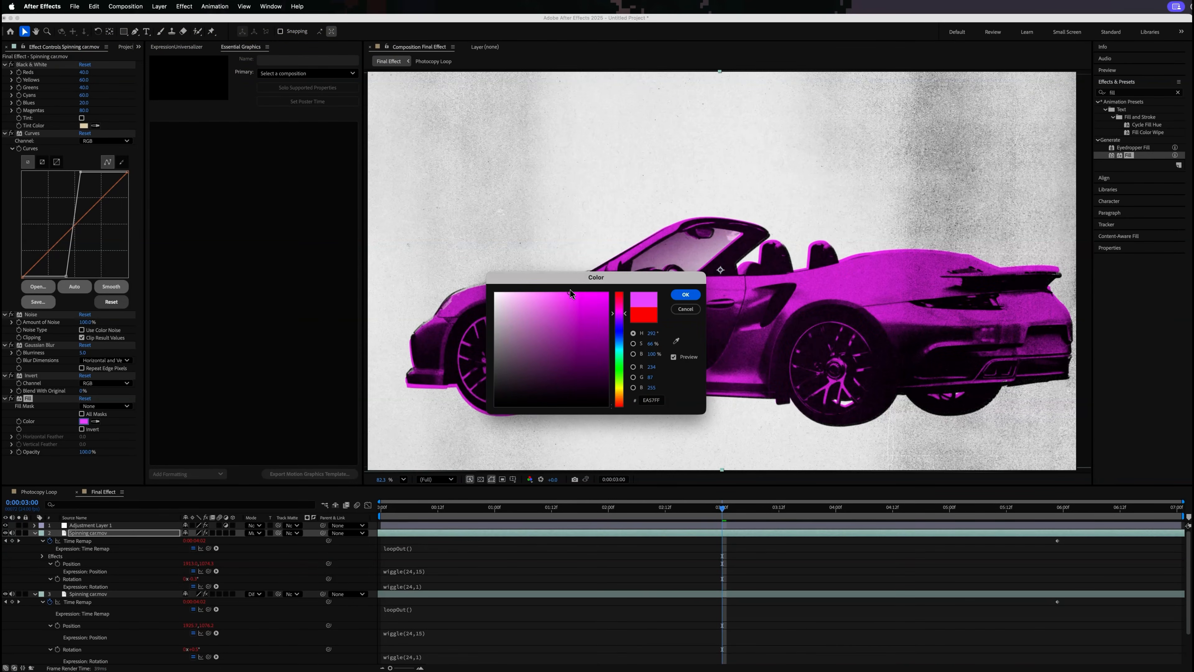
{"action": "left_click", "coordinate": [699, 298]}
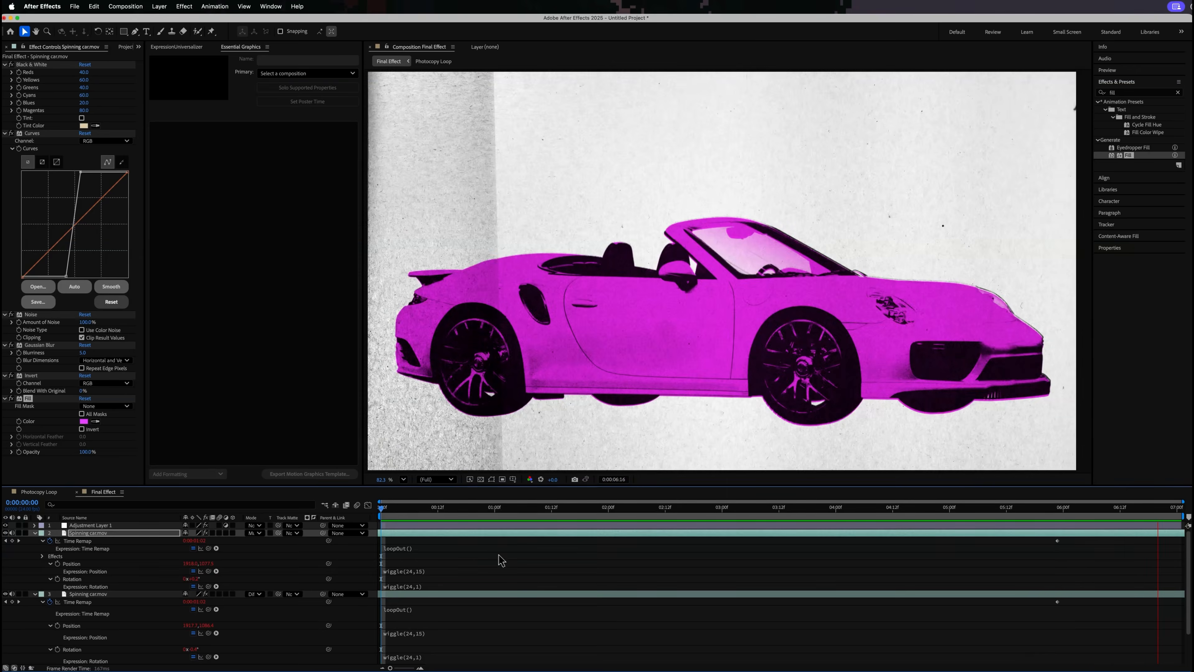
{"action": "key", "text": "space"}
- Apply the Invert effect to the Photocopy Loop layer
{"action": "key", "text": "super+f"}
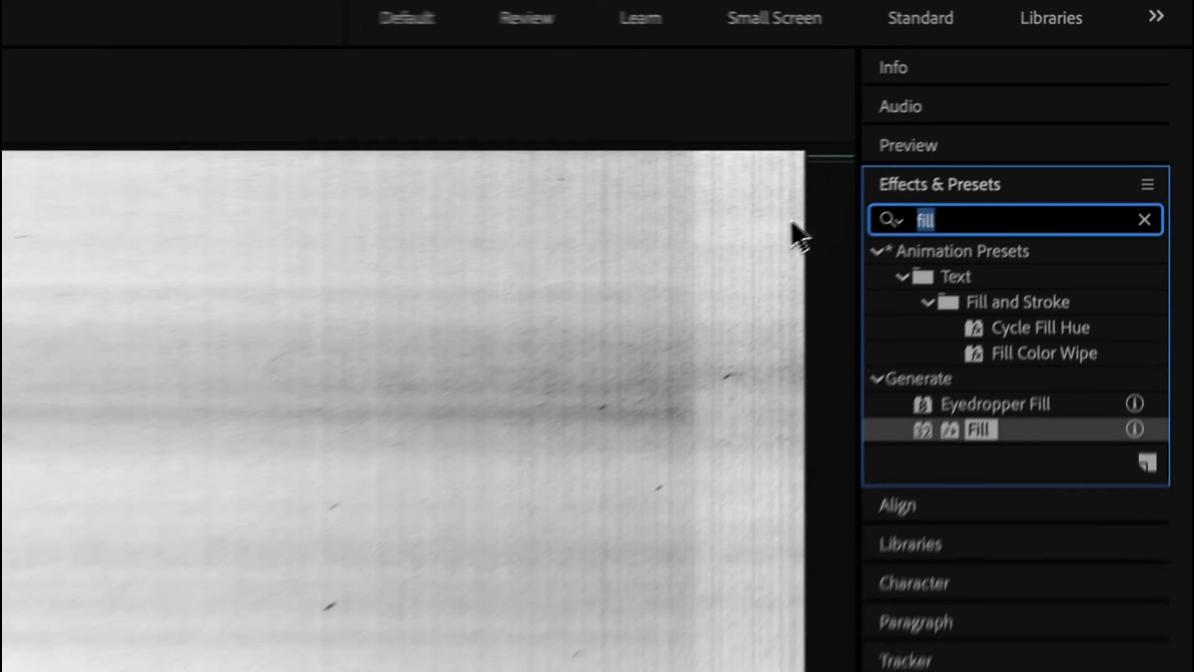
{"action": "type", "text": "inv"}
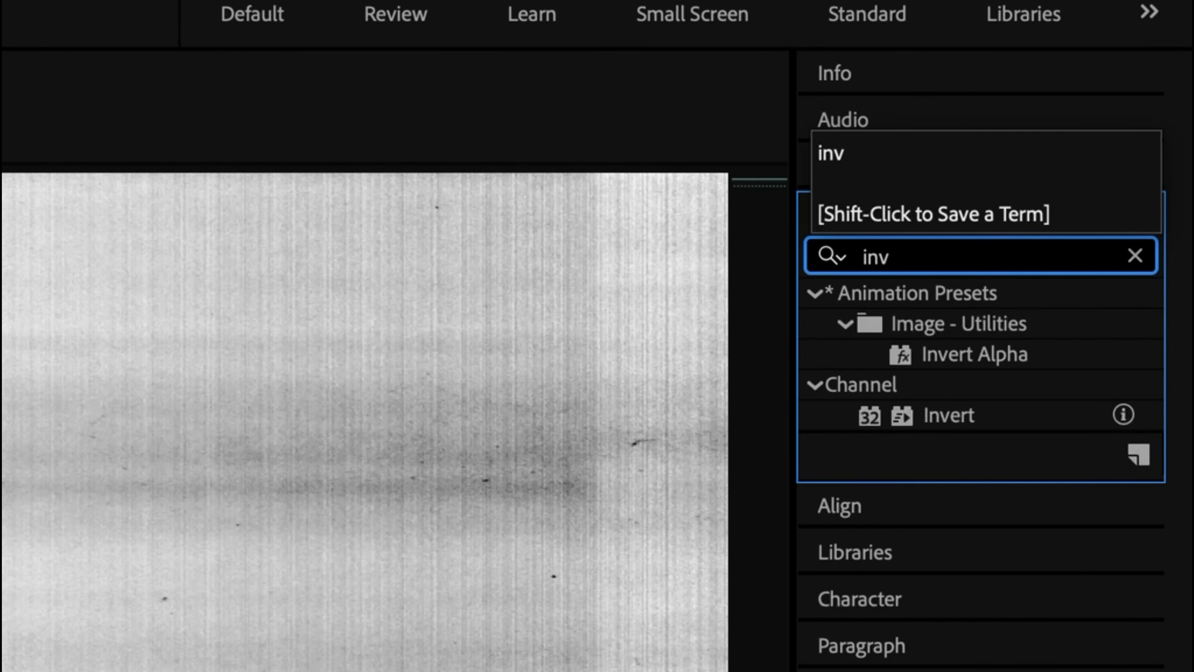
{"action": "left_click_drag", "start_coordinate": [949, 416], "coordinate": [700, 638]}
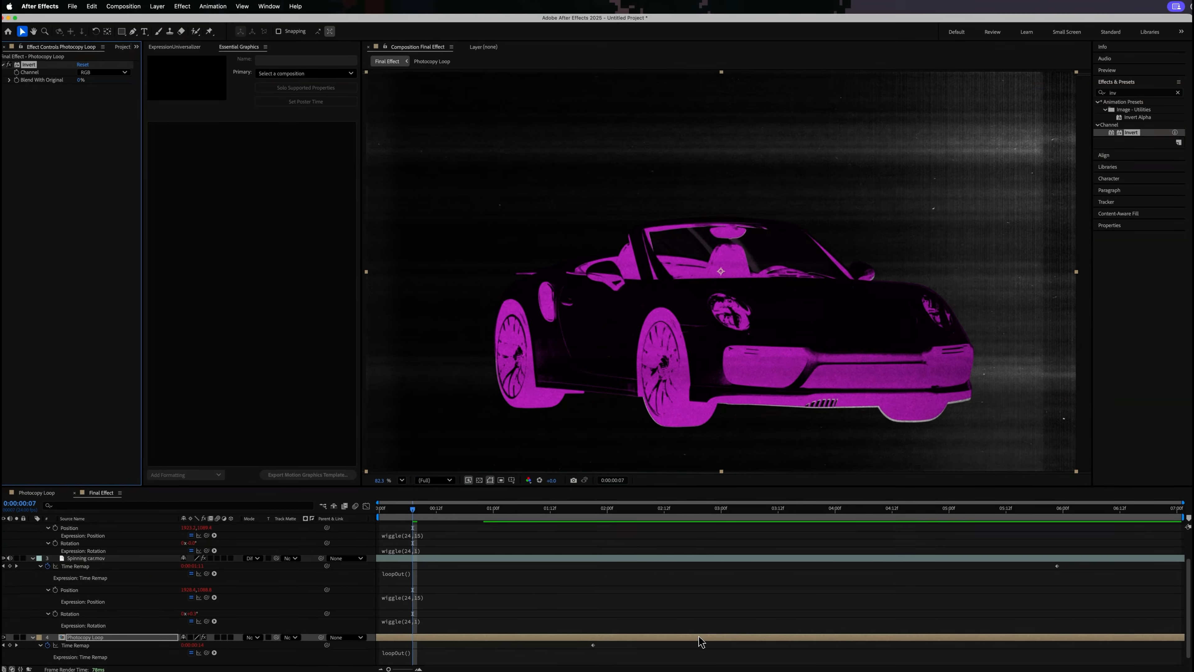
- Reveal the effects of the lower Spinning car.mov layer and disable its Invert effect
{"action": "left_click", "coordinate": [656, 560]}
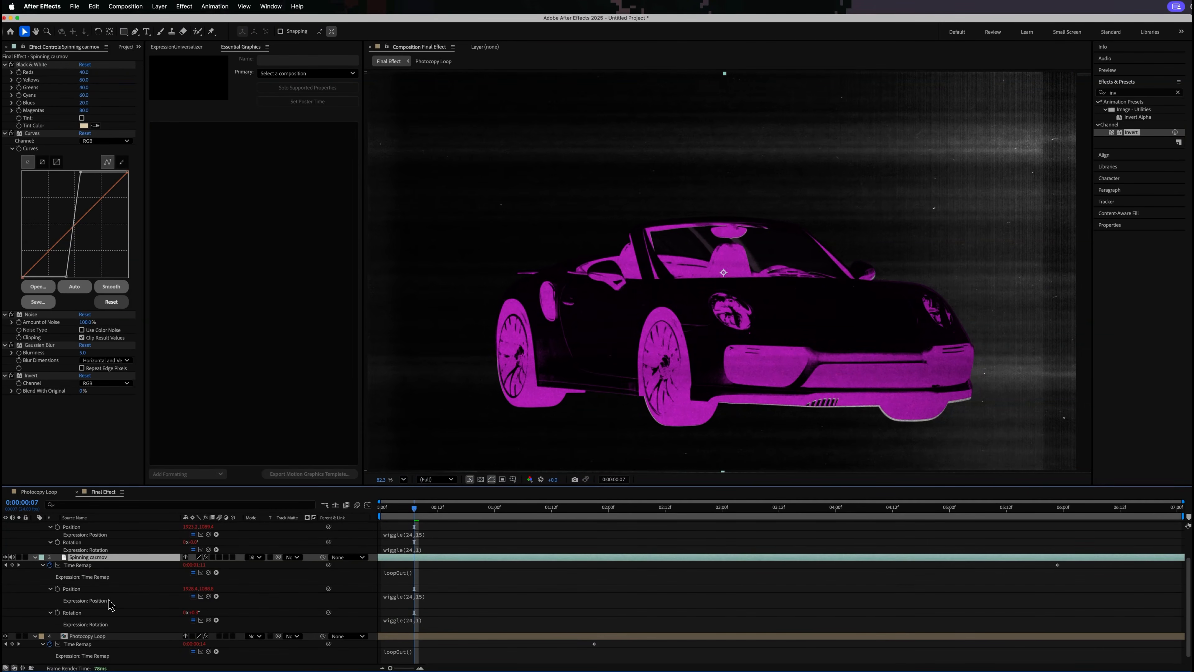
{"action": "key", "text": "e"}
{"action": "left_click", "coordinate": [63, 621]}
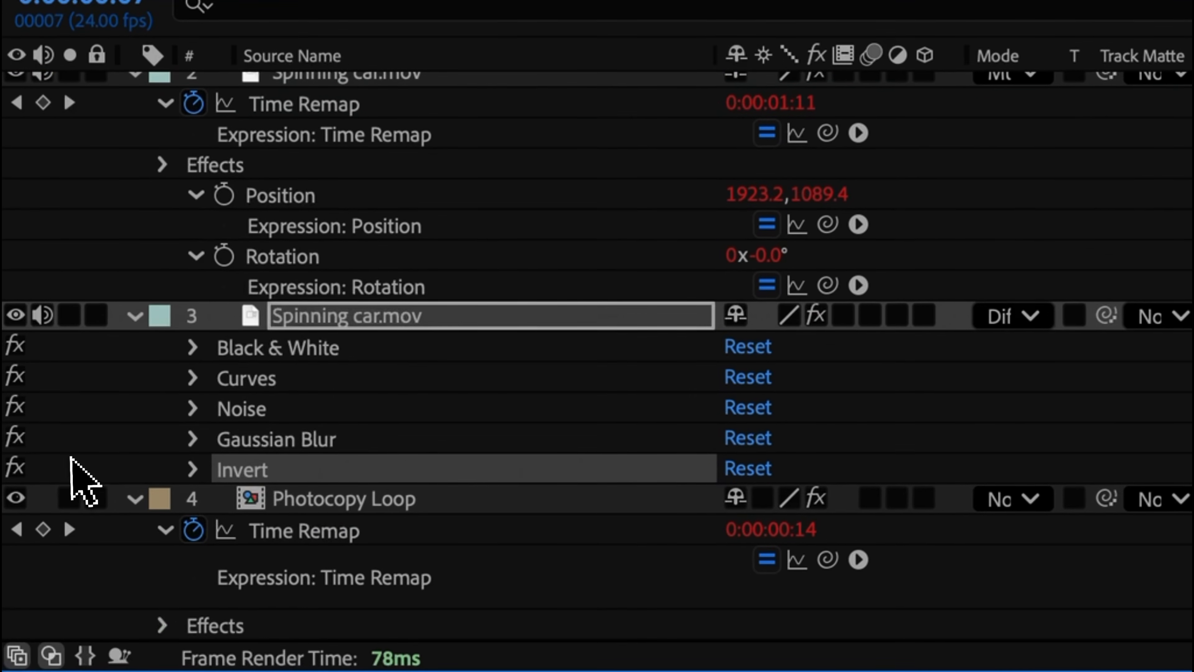
{"action": "left_click", "coordinate": [16, 473]}
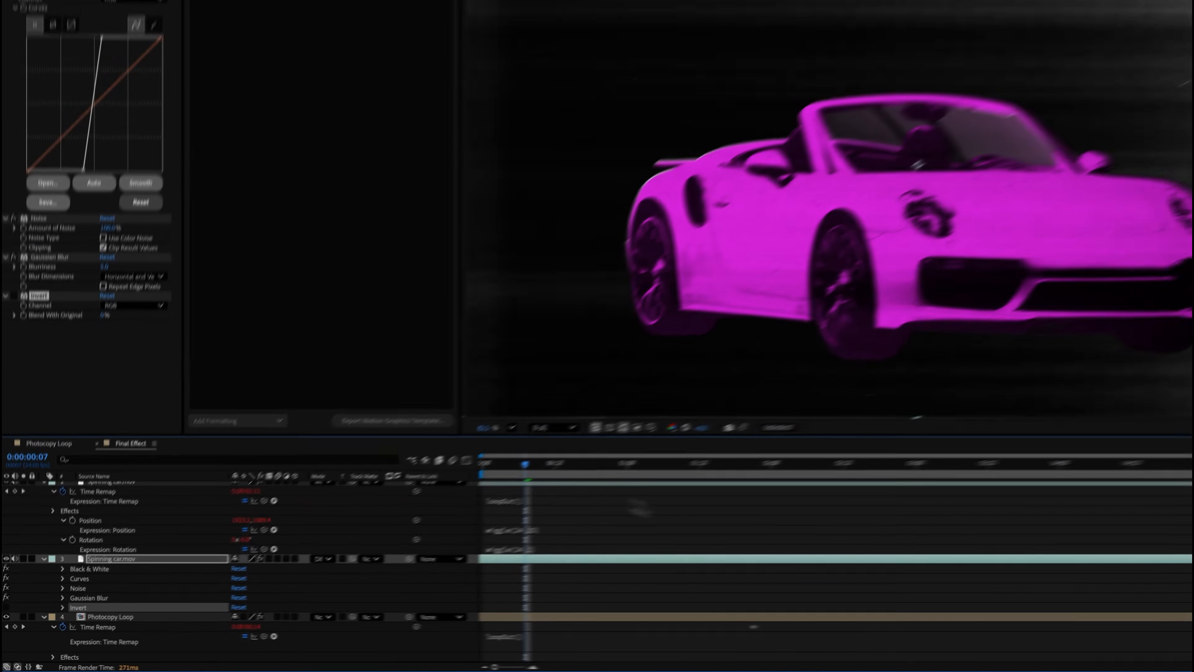
- Change the Fill color on the upper Spinning car.mov layer to yellow EEFF57 and play back the composition
{"action": "scroll", "coordinate": [483, 561], "scroll_direction": "up", "scroll_amount": 2}
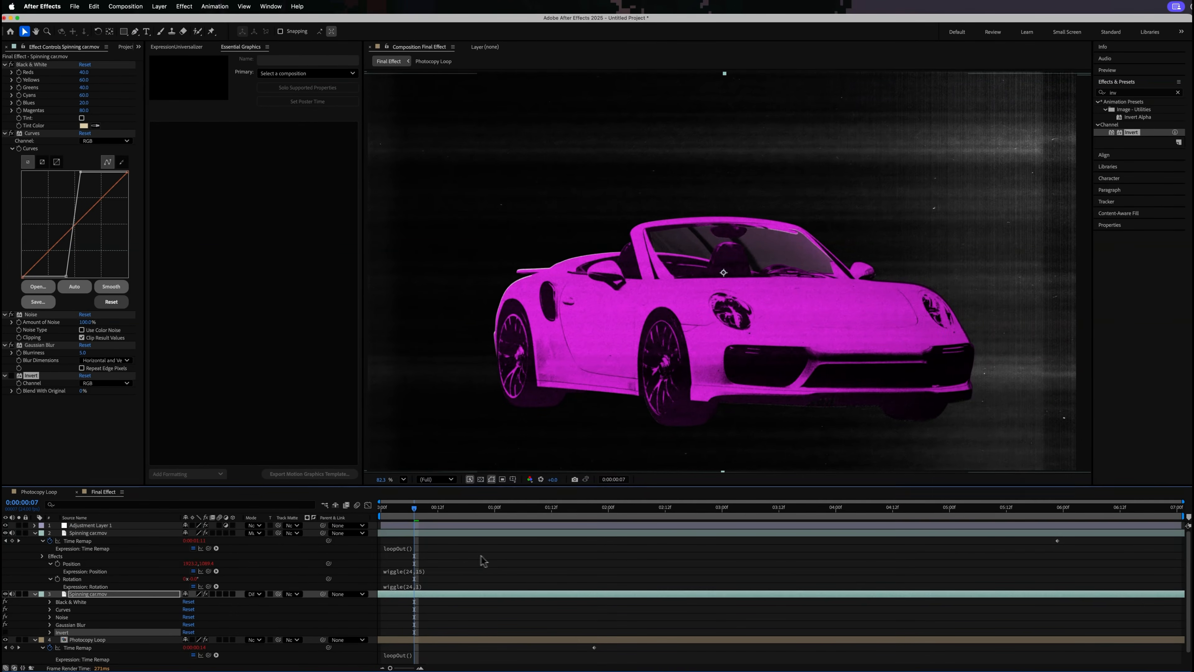
{"action": "left_click", "coordinate": [407, 533]}
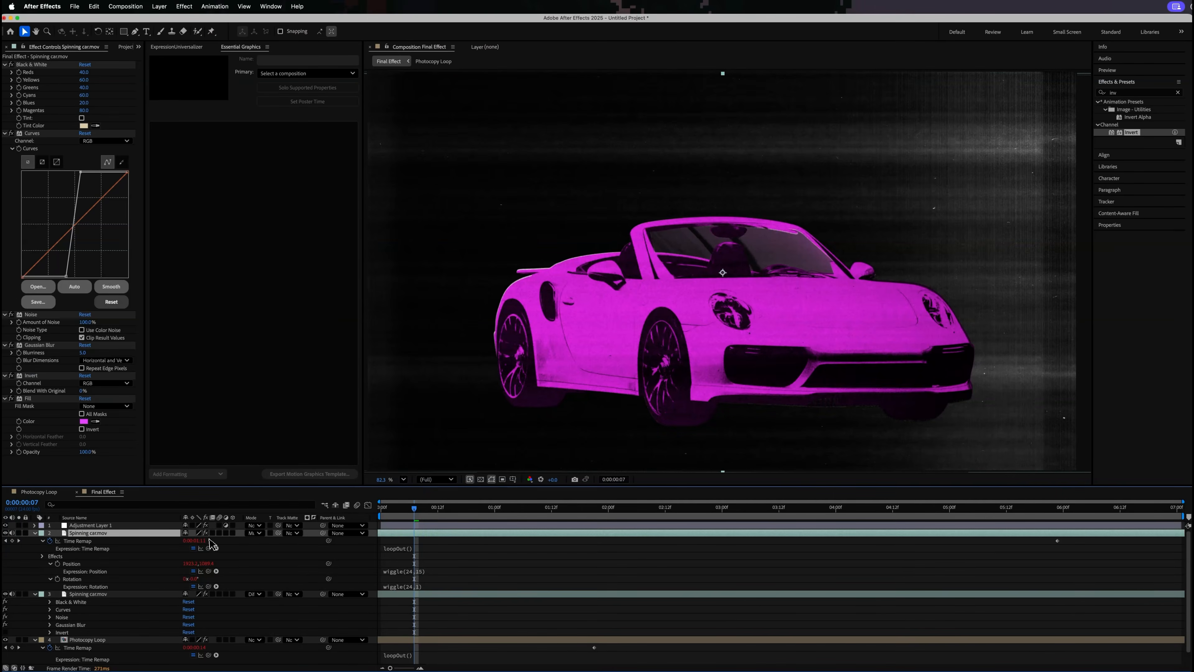
{"action": "key", "text": "e"}
{"action": "left_click", "coordinate": [83, 421]}
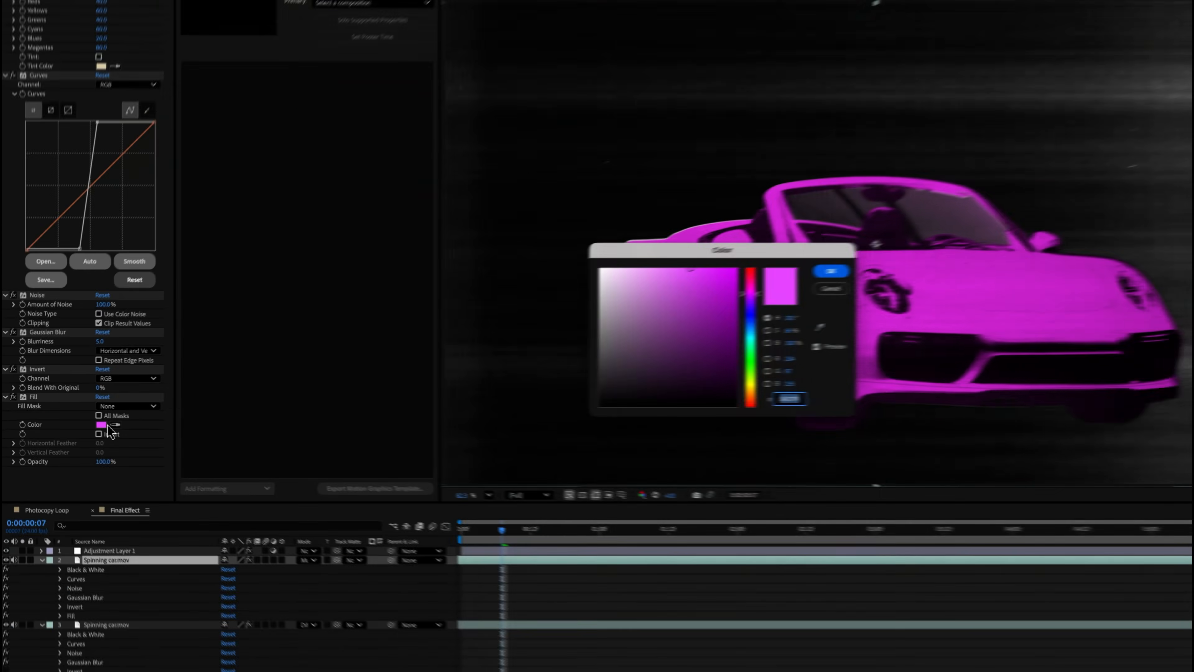
{"action": "left_click", "coordinate": [751, 382]}
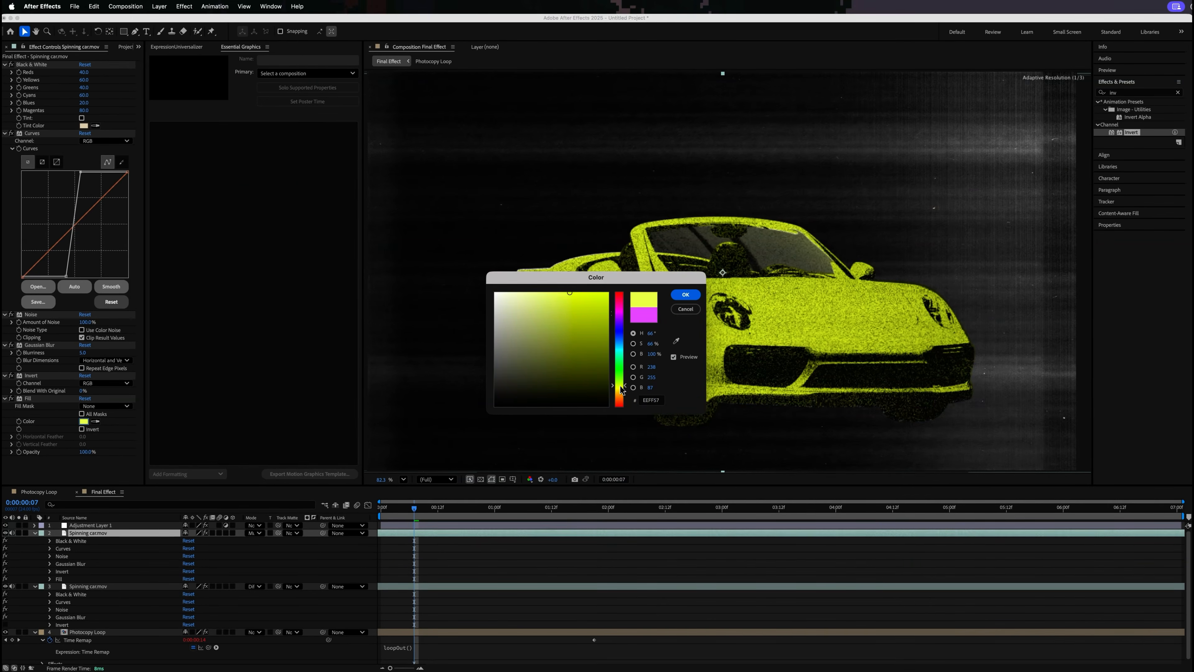
{"action": "left_click", "coordinate": [686, 297]}
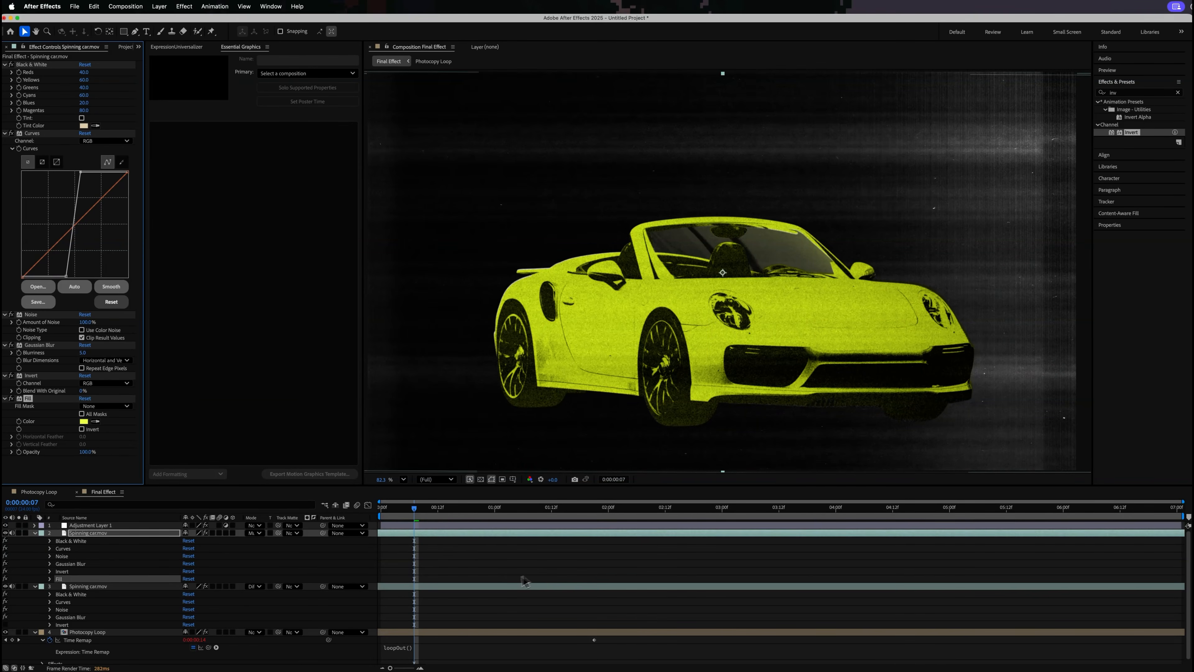
{"action": "left_click", "coordinate": [507, 573]}
{"action": "key", "text": "space"}
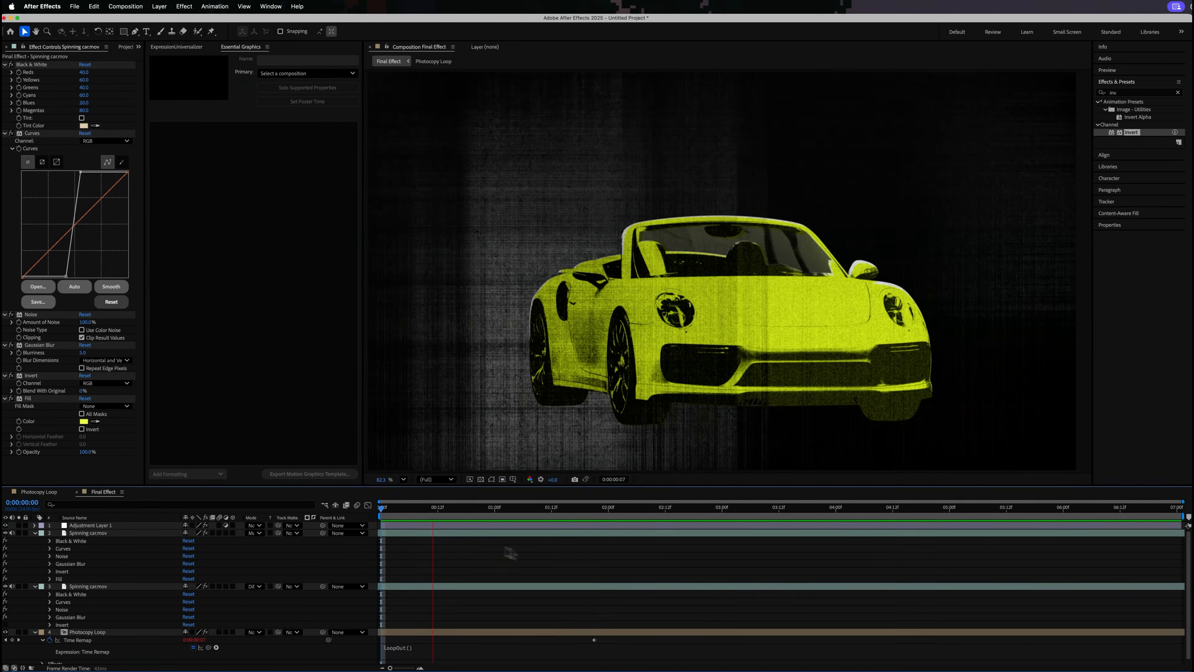